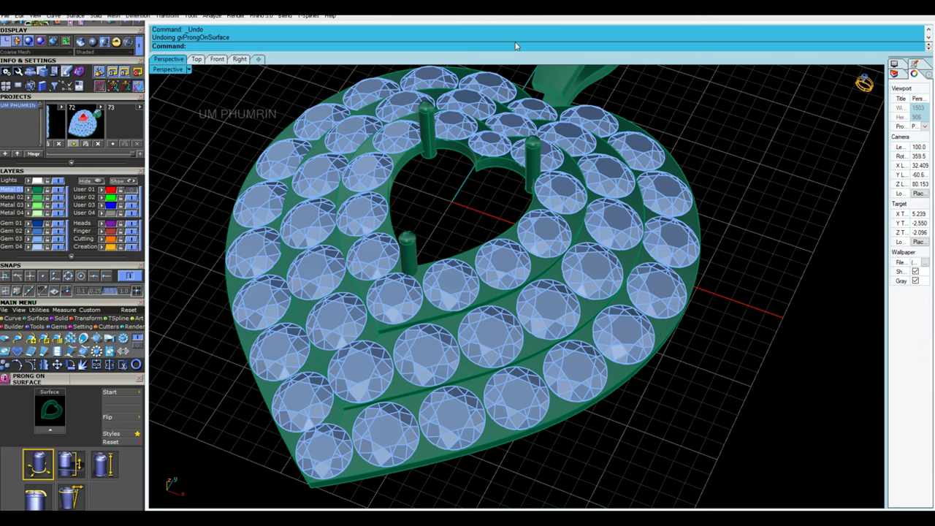
Pick the pendant surface and place the first prong pairs between inner-row stones
scroll(476, 210, down, 5)
scroll(477, 210, up, 3)
scroll(452, 213, up, 2)
scroll(453, 212, up, 5)
click(526, 251)
scroll(526, 250, down, 2)
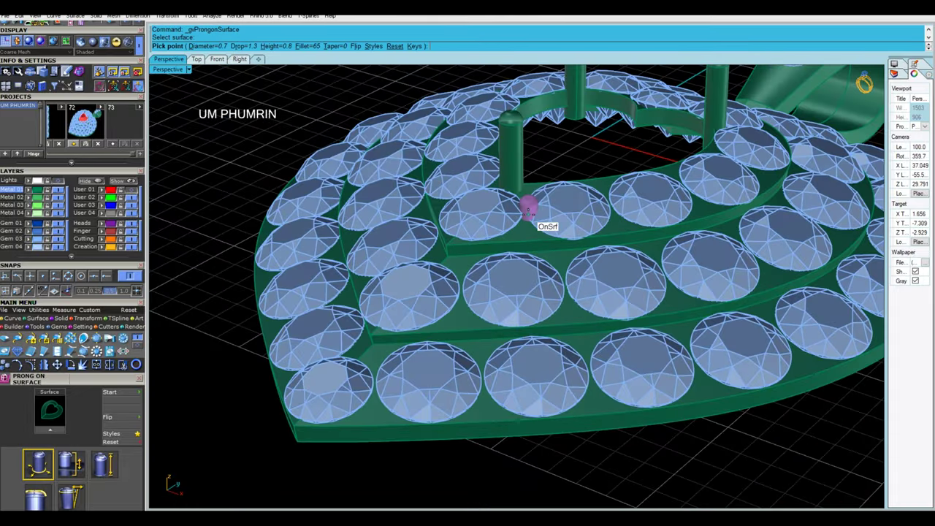
scroll(527, 212, up, 3)
scroll(501, 259, up, 2)
scroll(493, 260, up, 2)
click(480, 257)
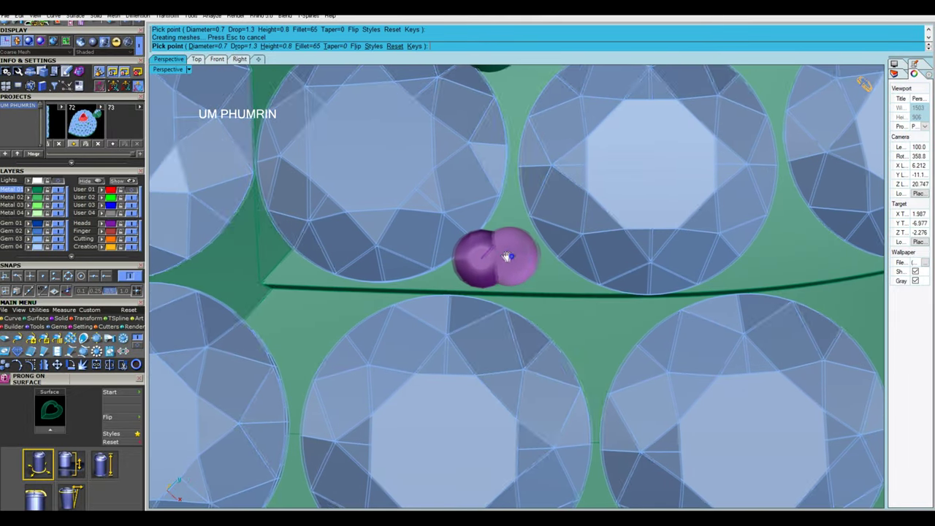
key(shift+Right)
click(526, 257)
scroll(526, 257, down, 3)
scroll(511, 255, up, 1)
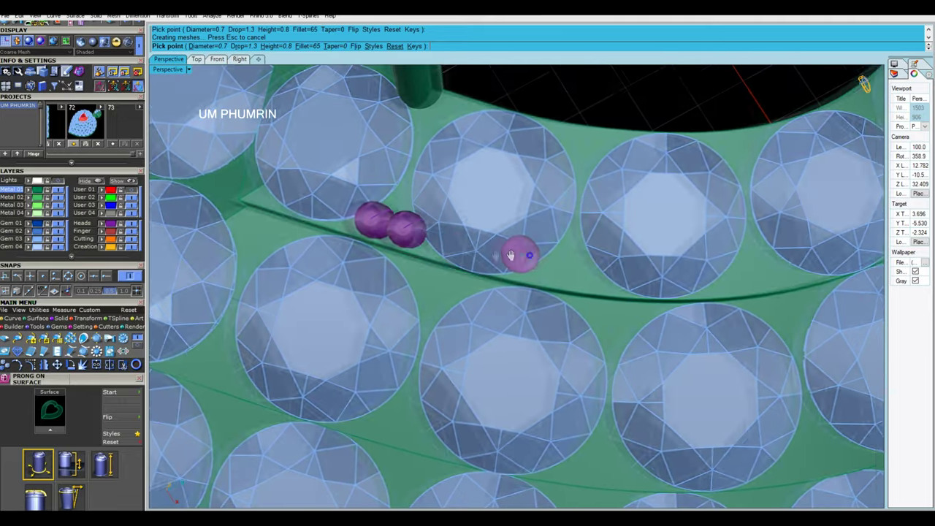
scroll(511, 255, up, 2)
scroll(494, 244, up, 1)
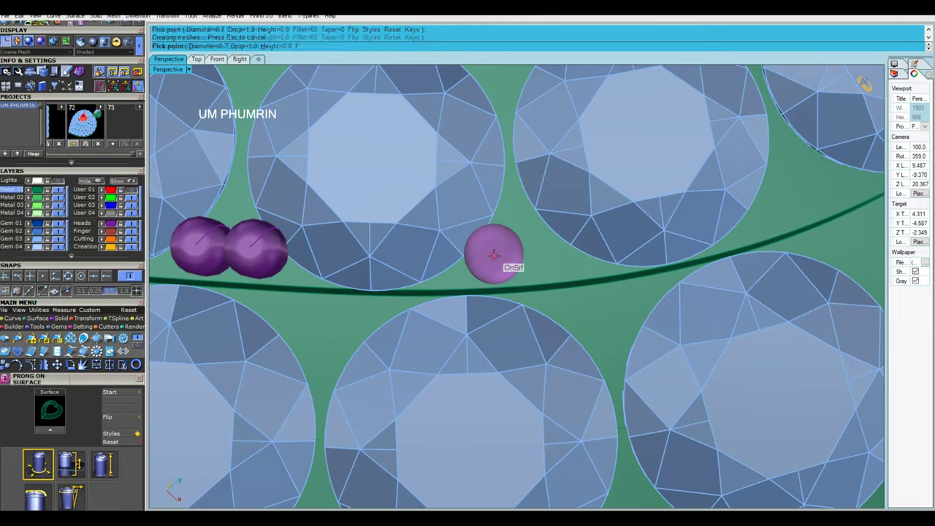
click(494, 254)
key(shift+Right)
scroll(486, 253, up, 2)
scroll(505, 252, up, 2)
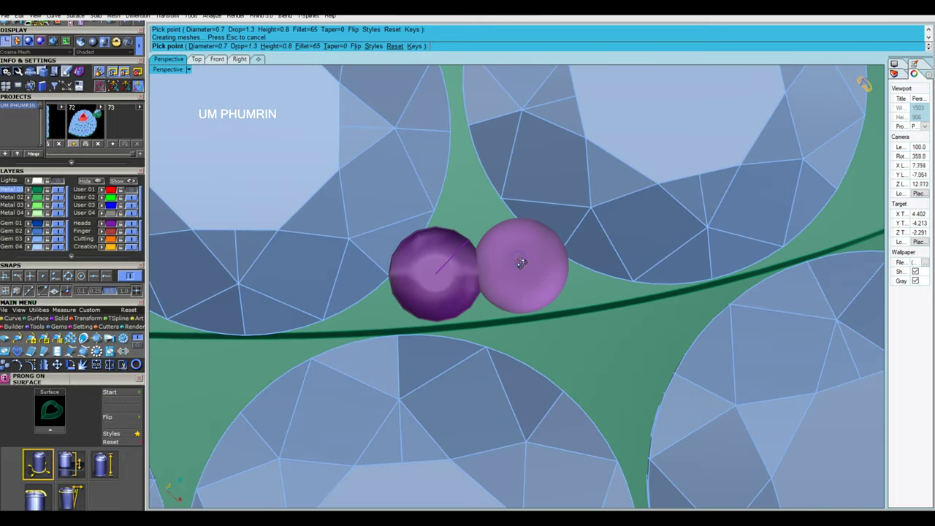
scroll(512, 267, down, 2)
click(497, 271)
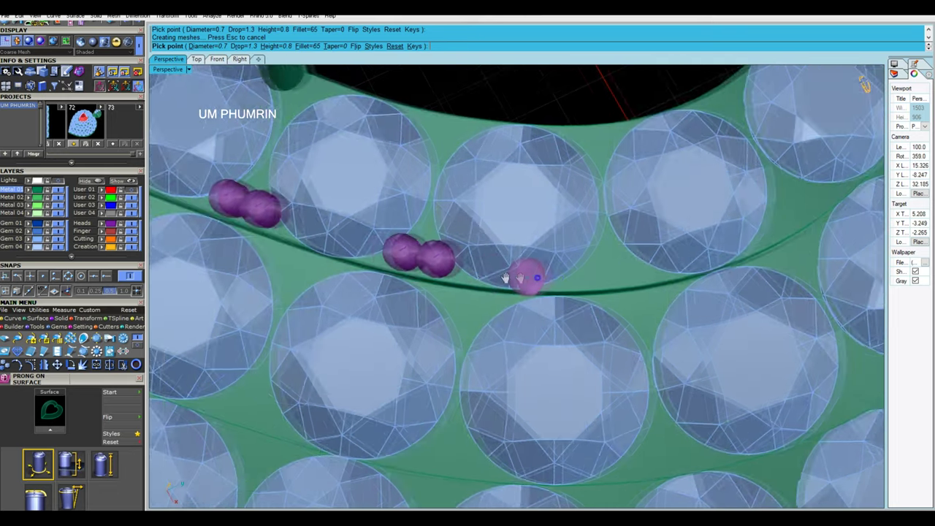
Continue placing prong pairs along the rest of the inner heart row, then end the command
scroll(511, 272, up, 2)
scroll(482, 269, up, 2)
shift+right_drag(473, 267, 453, 271)
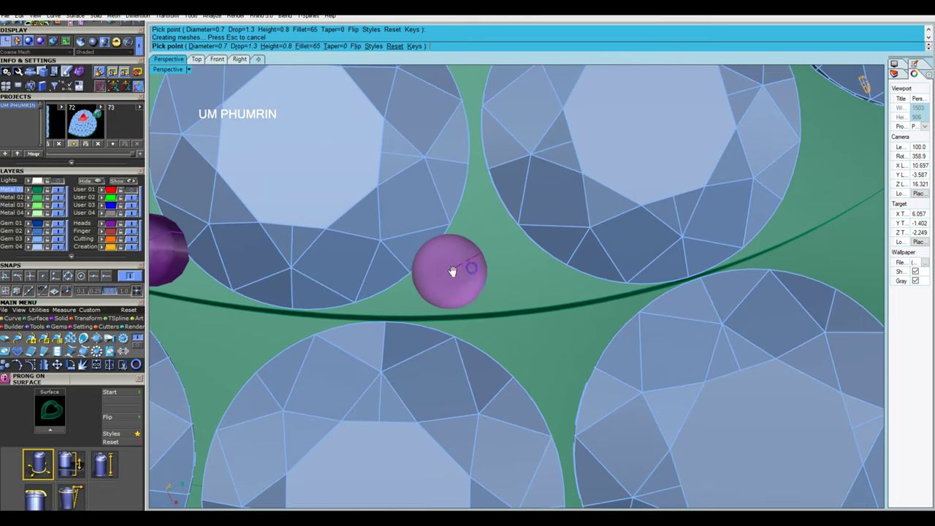
scroll(524, 266, down, 2)
click(521, 265)
key(shift+Right)
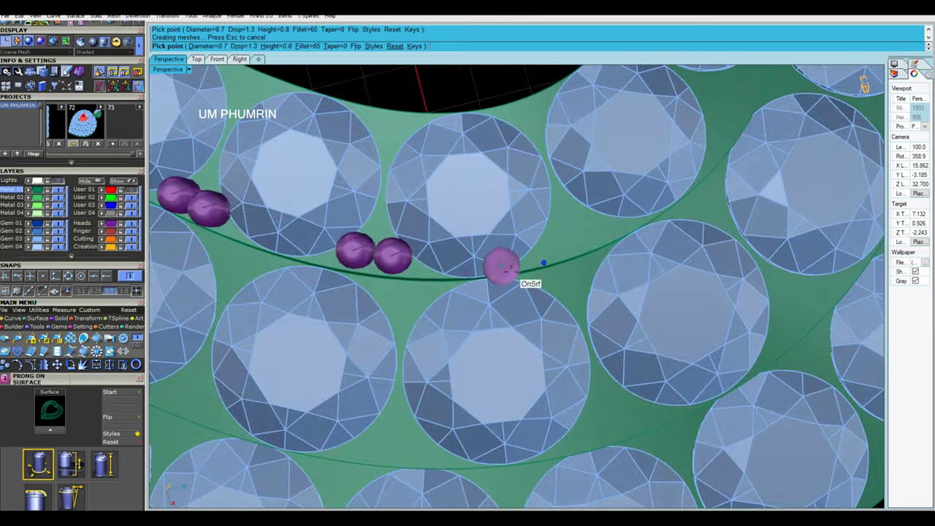
scroll(541, 263, up, 2)
scroll(463, 241, up, 2)
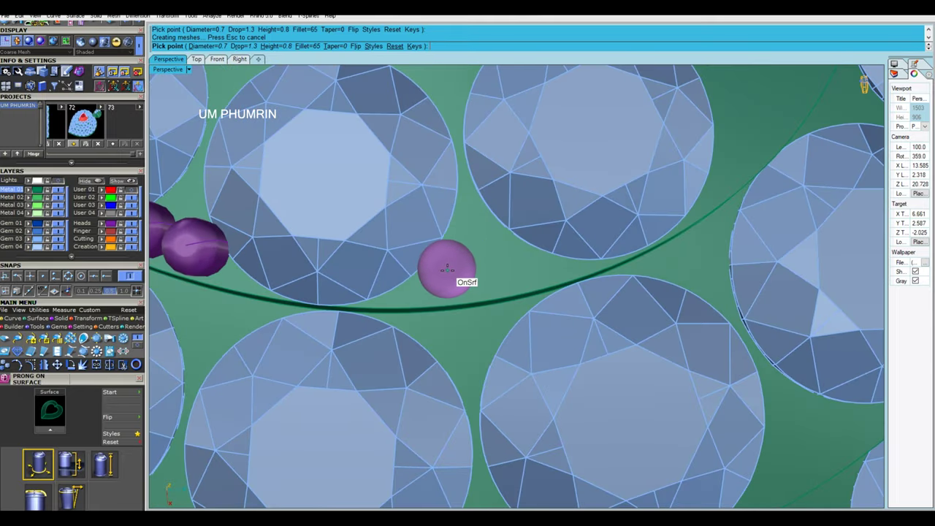
click(447, 270)
key(shift+Right)
click(471, 272)
scroll(518, 271, down, 2)
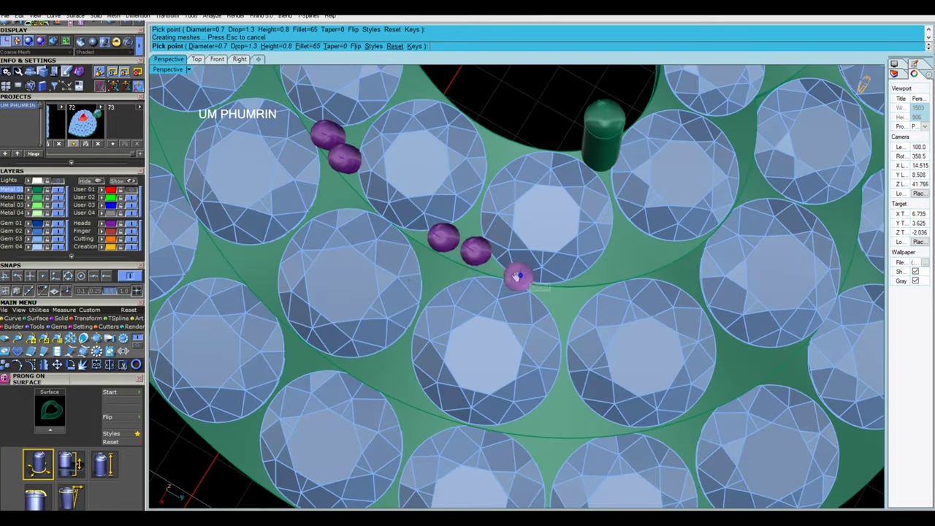
scroll(451, 271, up, 2)
key(shift+Right)
click(441, 281)
key(shift+Right)
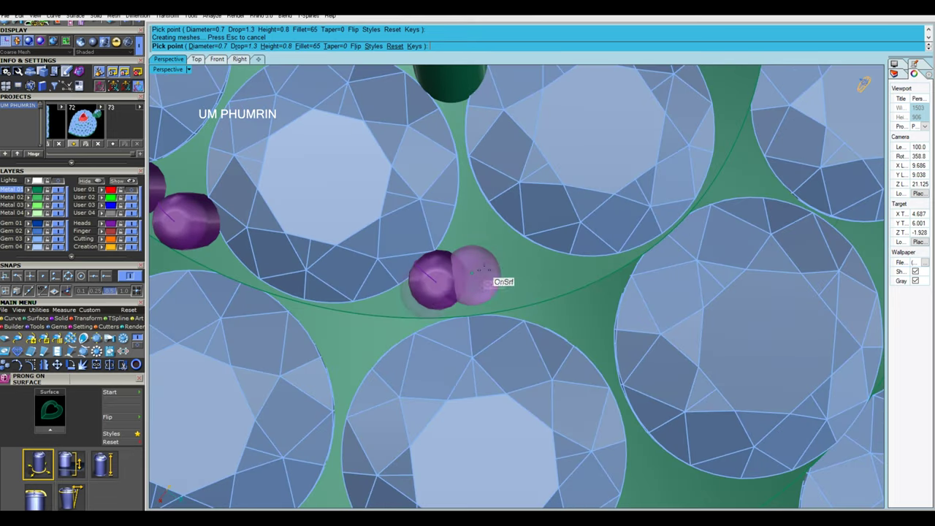
scroll(520, 261, down, 3)
scroll(523, 285, up, 2)
scroll(524, 294, up, 2)
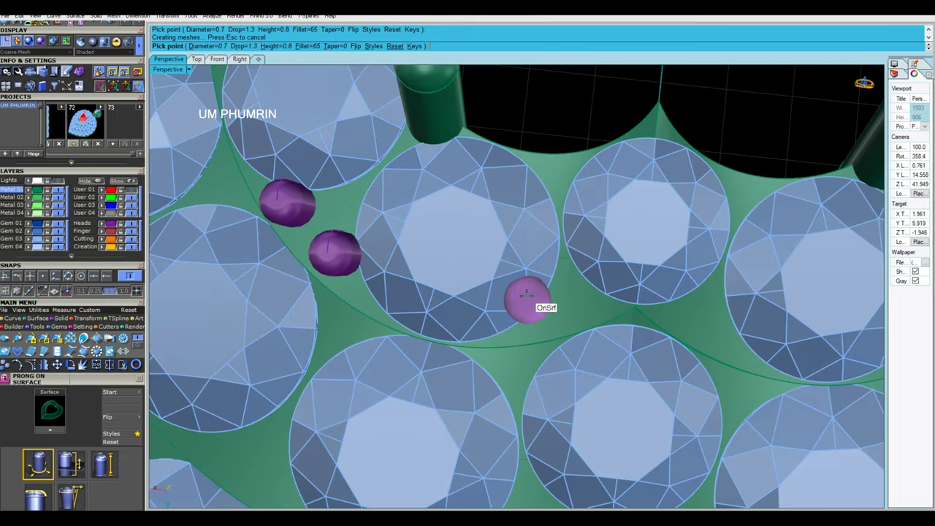
key(shift+Right)
right_click(538, 296)
scroll(537, 296, down, 3)
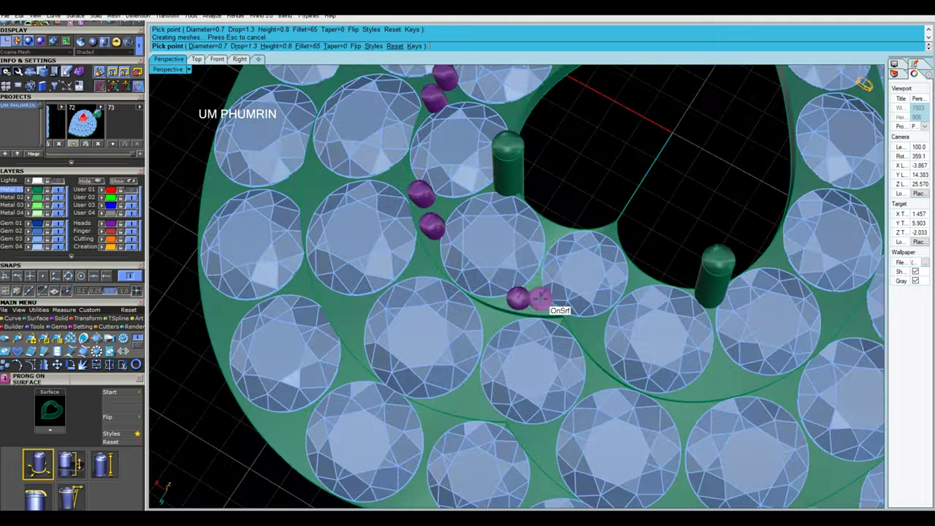
mouse_move(538, 296)
right_down()
mouse_move(575, 339)
mouse_move(587, 334)
mouse_move(601, 205)
mouse_move(622, 183)
mouse_move(549, 415)
right_up()
scroll(574, 338, up, 3)
Restart Prong On Surface and place a 0.6–0.65 mm prong between stones at the inner opening
scroll(550, 415, up, 3)
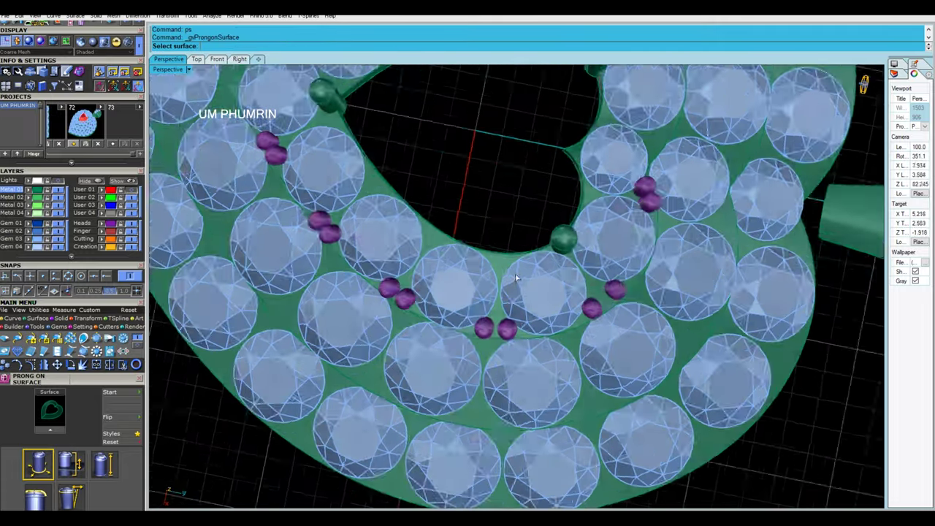
scroll(504, 256, up, 3)
right_click(504, 256)
scroll(506, 261, up, 3)
scroll(504, 260, down, 2)
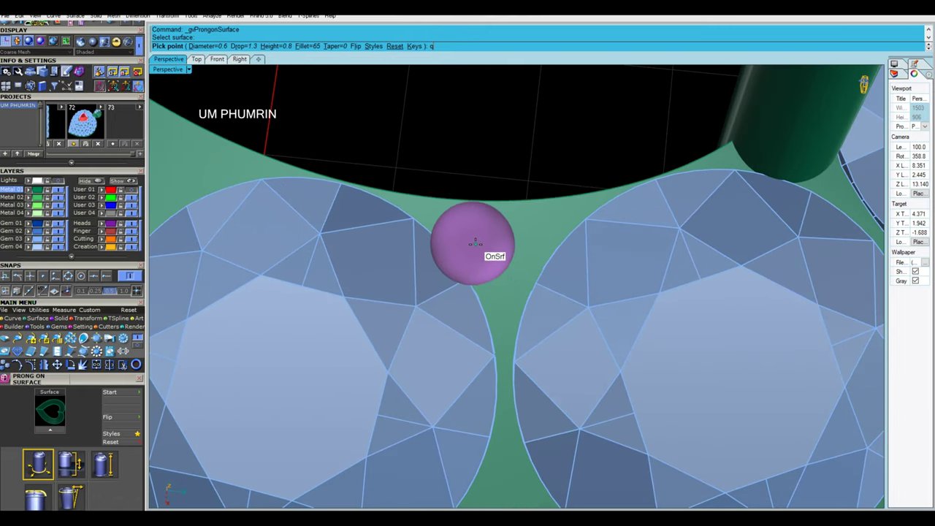
scroll(532, 241, down, 3)
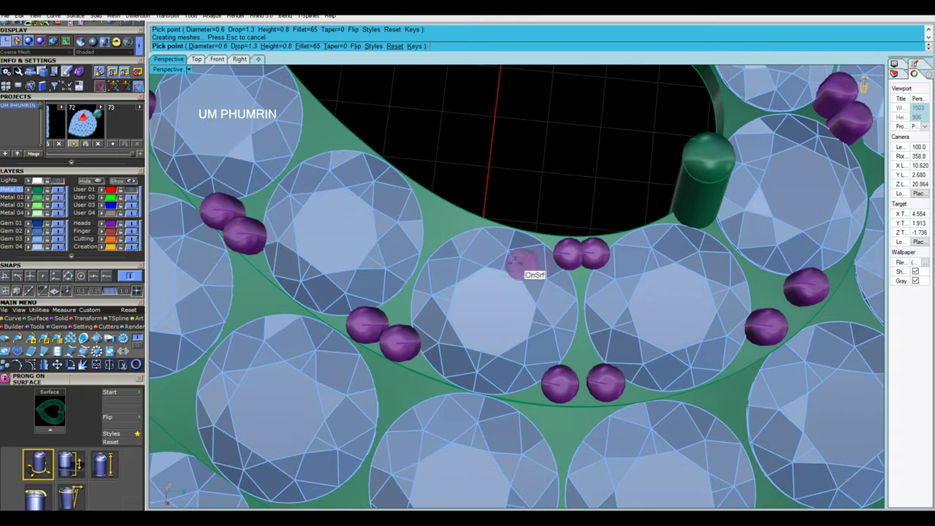
scroll(526, 268, up, 1)
scroll(511, 261, up, 1)
scroll(497, 234, up, 2)
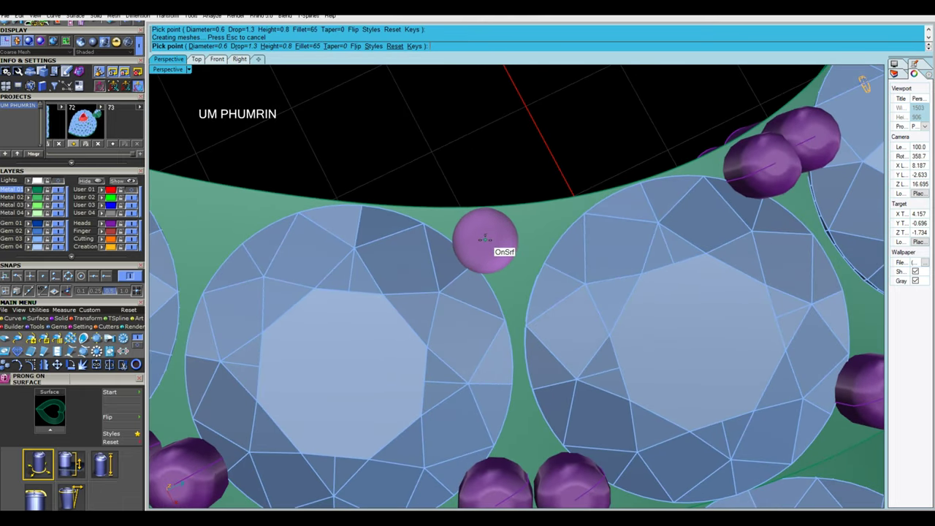
scroll(534, 232, down, 2)
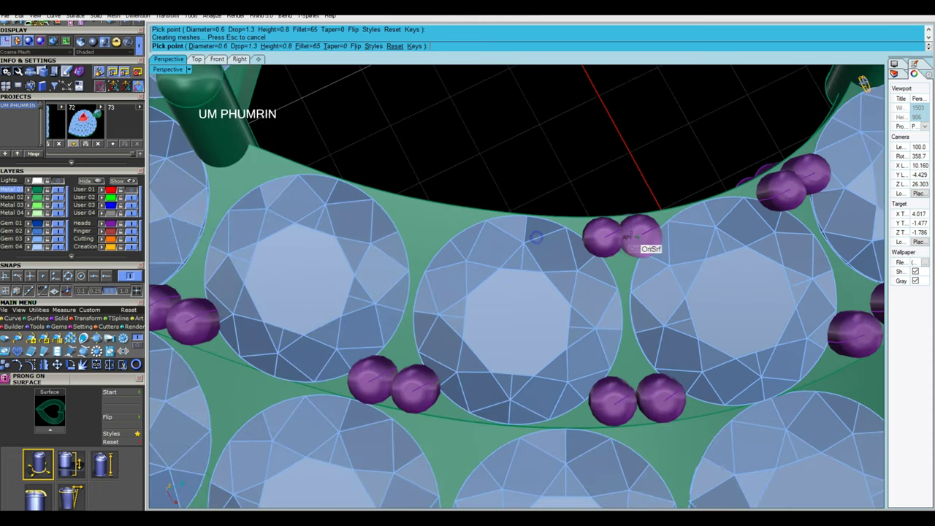
right_drag(626, 236, 501, 212)
scroll(501, 212, up, 2)
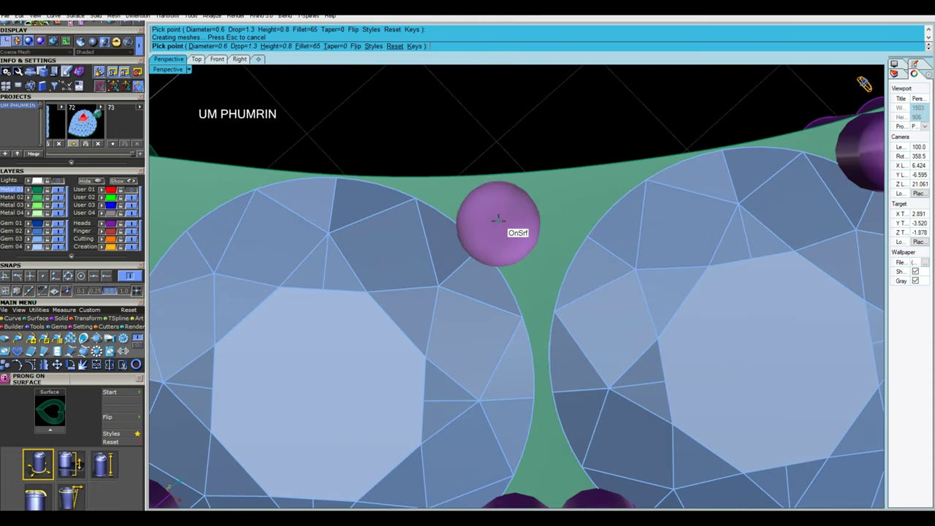
click(490, 215)
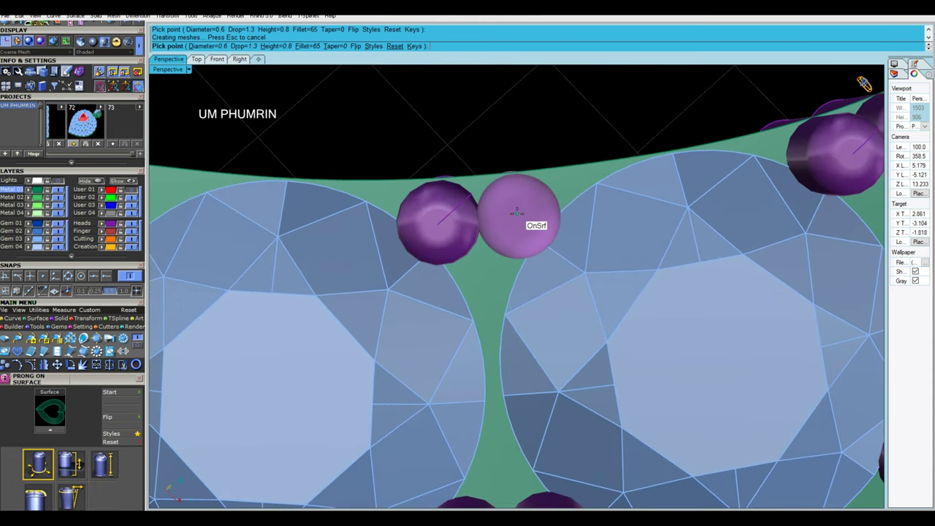
Check the new inner-opening prongs from a low side view and finish the prong command
scroll(515, 213, down, 3)
scroll(443, 230, up, 1)
scroll(507, 214, up, 1)
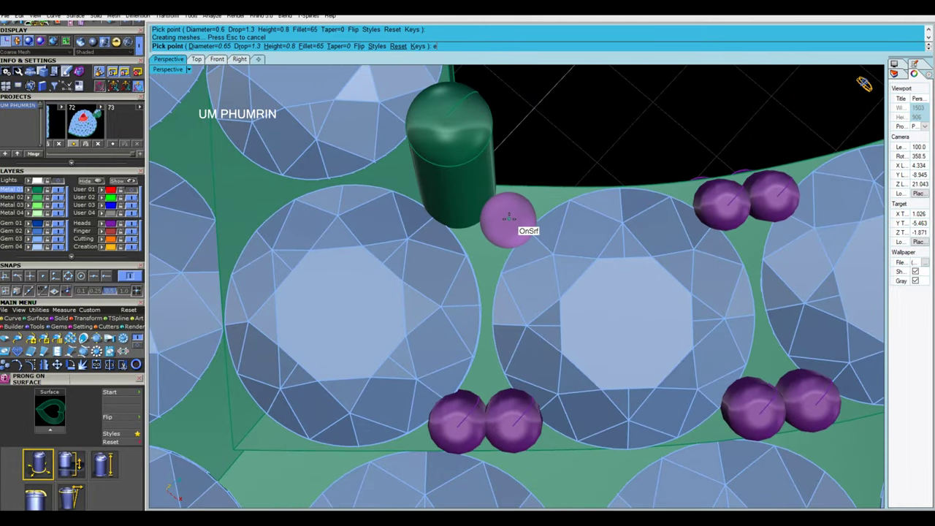
scroll(511, 215, down, 2)
scroll(497, 241, down, 2)
scroll(512, 277, up, 2)
scroll(531, 272, up, 2)
scroll(534, 271, up, 2)
scroll(537, 270, up, 1)
scroll(519, 260, up, 2)
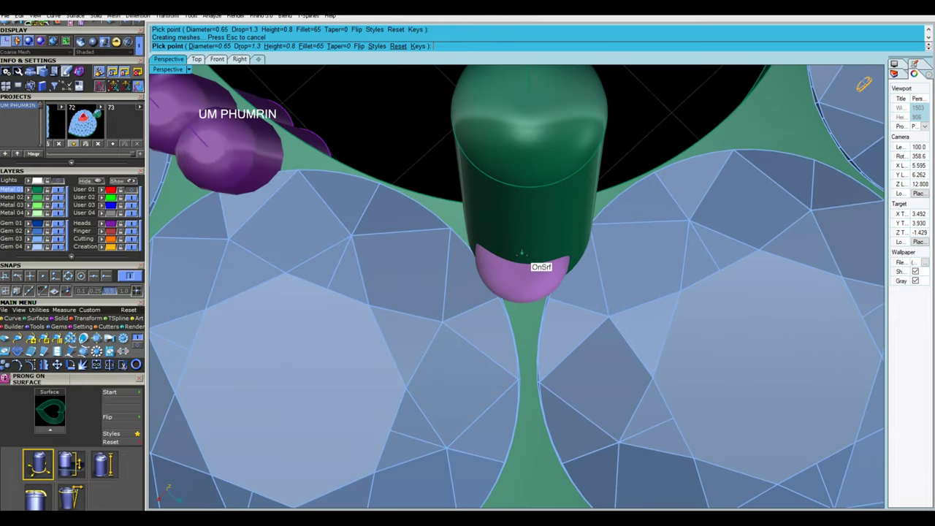
scroll(522, 260, down, 2)
mouse_move(539, 268)
right_down()
mouse_move(497, 302)
mouse_move(616, 199)
mouse_move(570, 304)
right_up()
scroll(497, 303, up, 1)
scroll(578, 288, up, 2)
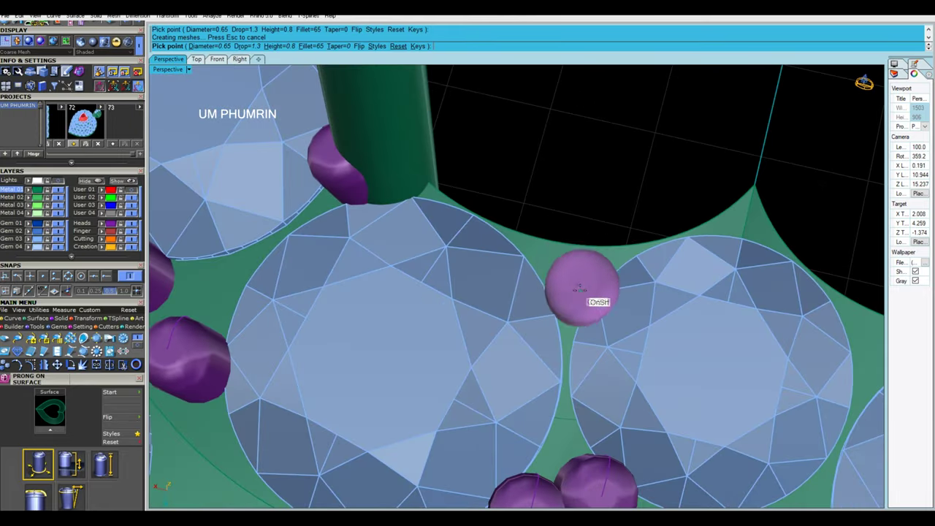
scroll(571, 283, down, 2)
key(Return)
scroll(495, 297, down, 3)
mouse_move(495, 296)
right_down()
mouse_move(621, 241)
mouse_move(709, 356)
mouse_move(591, 350)
mouse_move(585, 289)
mouse_move(503, 337)
right_up()
scroll(526, 314, up, 3)
scroll(511, 299, up, 3)
Build a head on the stone near the inner point: sides-top-bottom four prongs, zero rails
click(507, 297)
text(A)
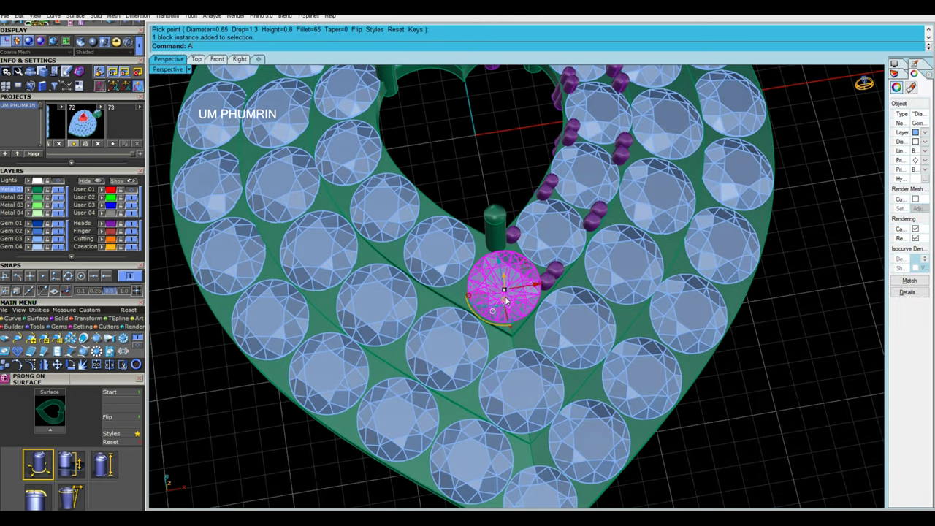
middle_click(508, 299)
click(531, 399)
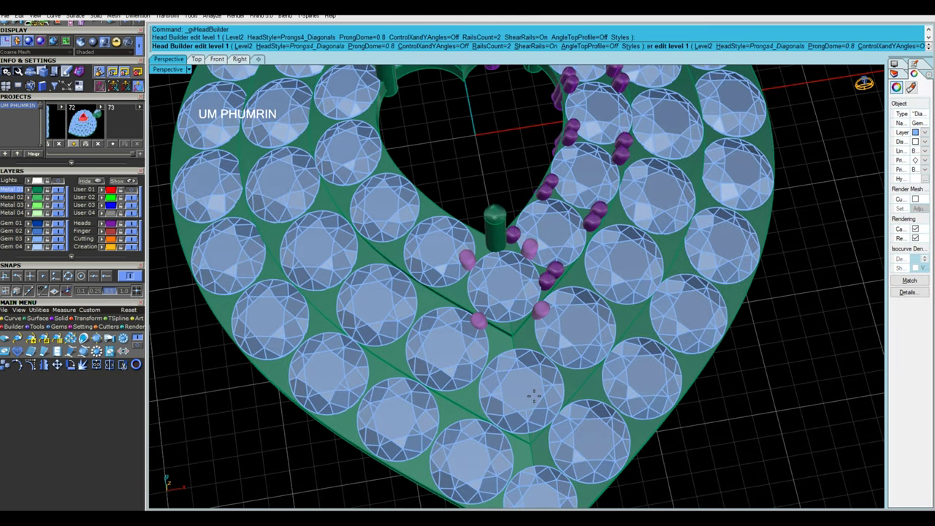
scroll(121, 343, down, 2)
scroll(130, 245, down, 2)
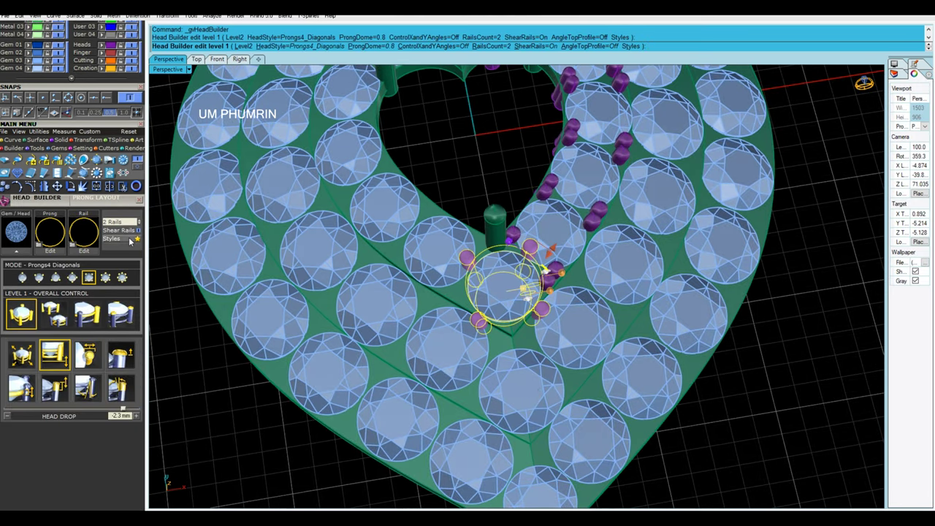
right_drag(511, 365, 511, 344)
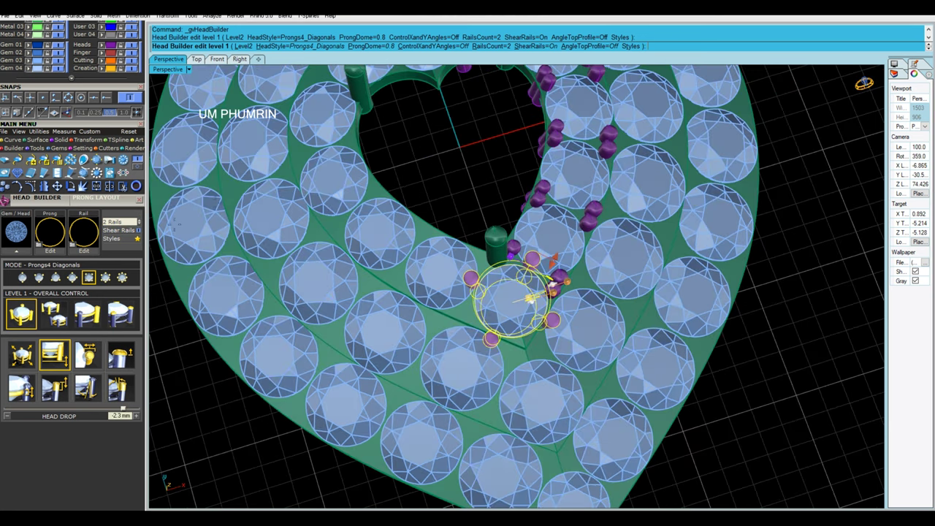
click(73, 277)
right_drag(511, 219, 514, 272)
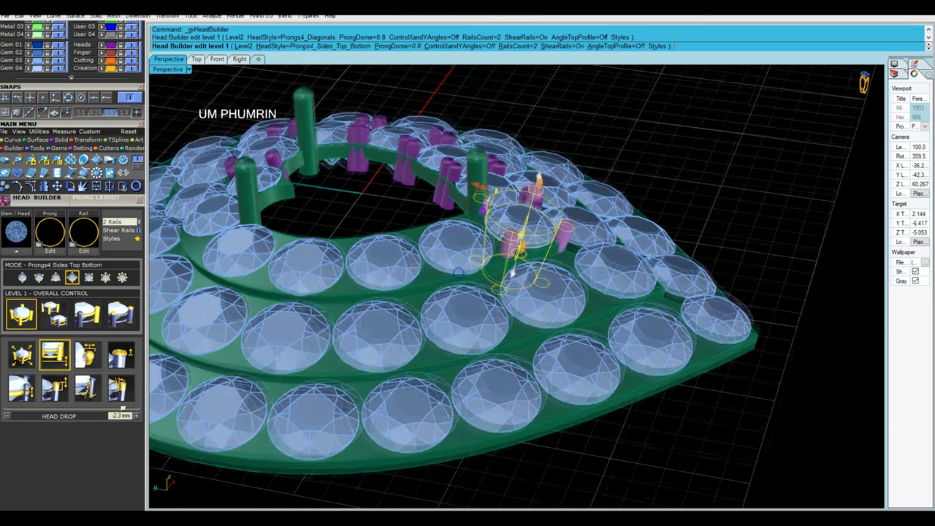
click(513, 46)
text(0)
key(Return)
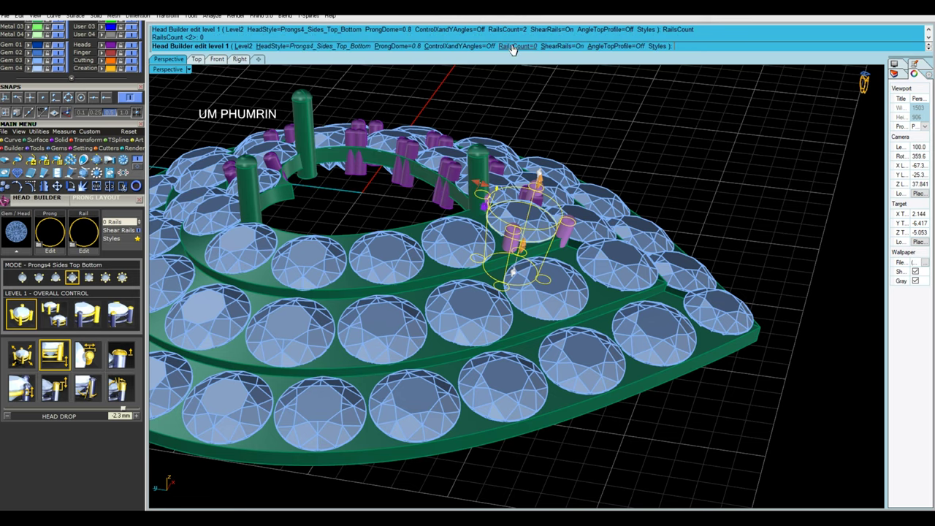
Set the head's height above girdle to 0.4 mm
click(28, 353)
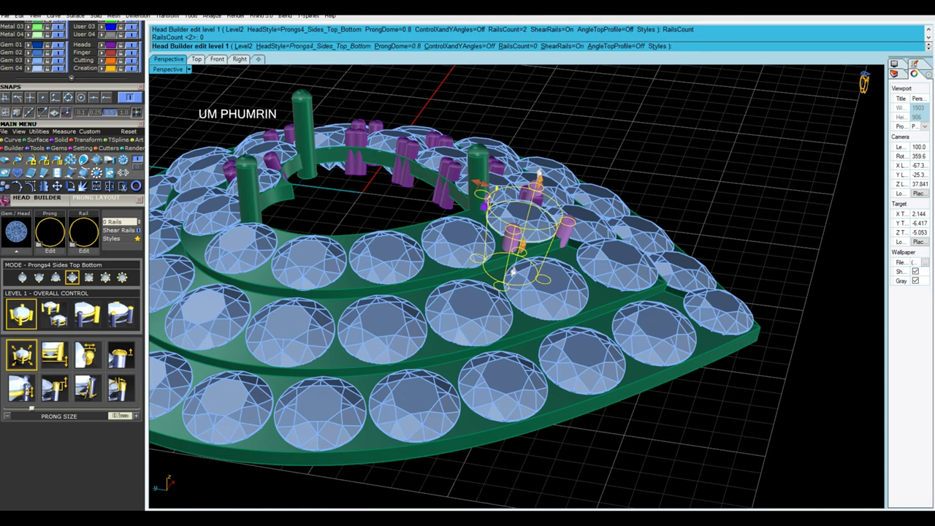
scroll(513, 272, up, 3)
mouse_move(514, 272)
right_down()
mouse_move(556, 258)
mouse_move(541, 278)
right_up()
drag(560, 142, 570, 150)
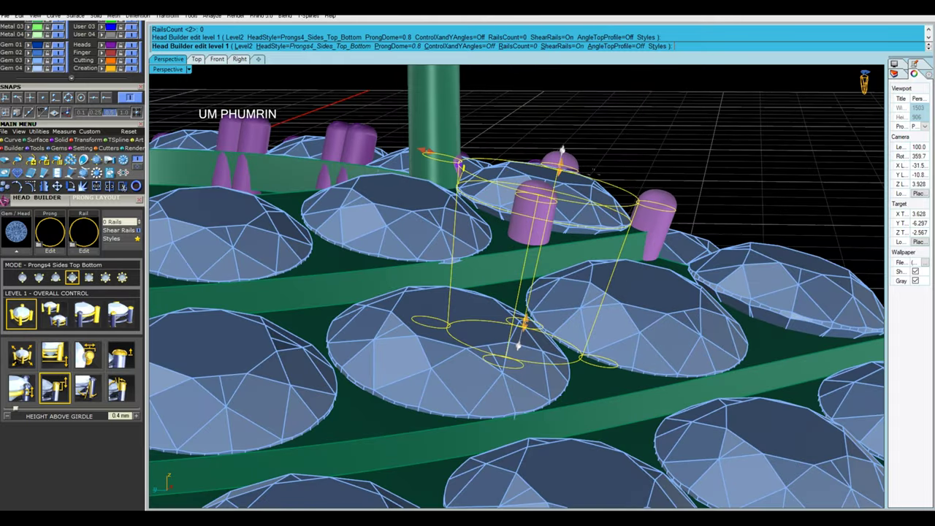
right_drag(570, 150, 585, 168)
mouse_move(555, 271)
right_down()
mouse_move(556, 219)
mouse_move(563, 263)
right_up()
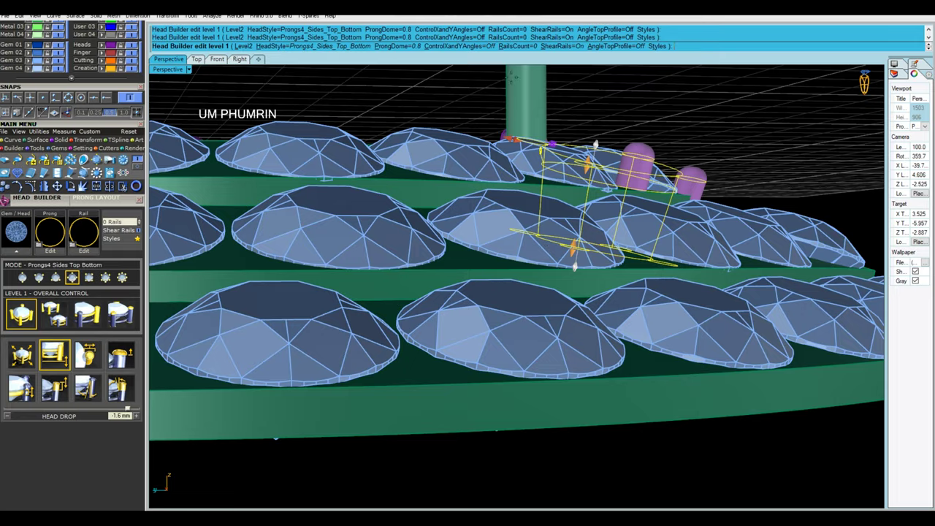
mouse_move(577, 220)
right_down()
mouse_move(597, 228)
mouse_move(597, 263)
right_up()
Nudge the prongs 0.12 mm and build them, then check and clear the prong selection
click(87, 355)
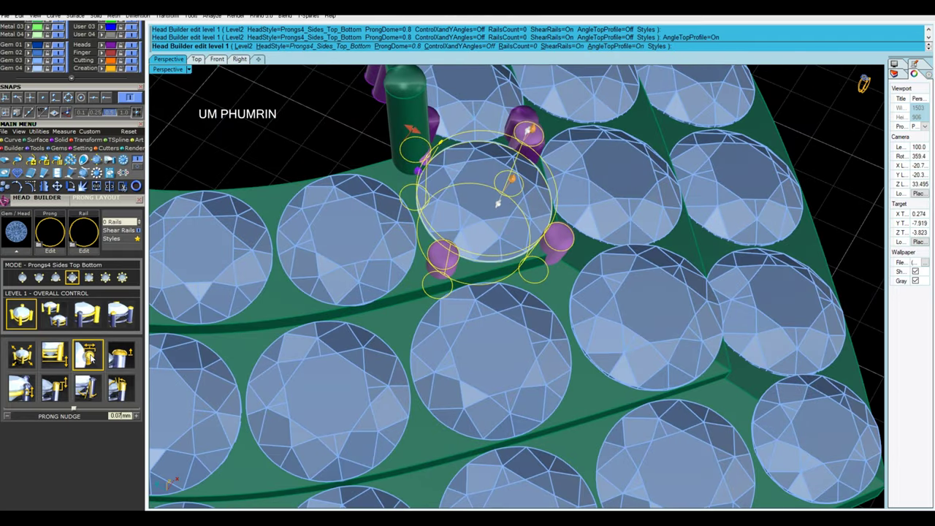
mouse_move(512, 292)
right_down()
mouse_move(518, 277)
mouse_move(679, 216)
mouse_move(574, 234)
mouse_move(672, 163)
mouse_move(559, 252)
mouse_move(542, 285)
right_up()
key(Return)
click(524, 279)
scroll(524, 279, down, 5)
scroll(584, 242, up, 5)
click(521, 264)
click(693, 194)
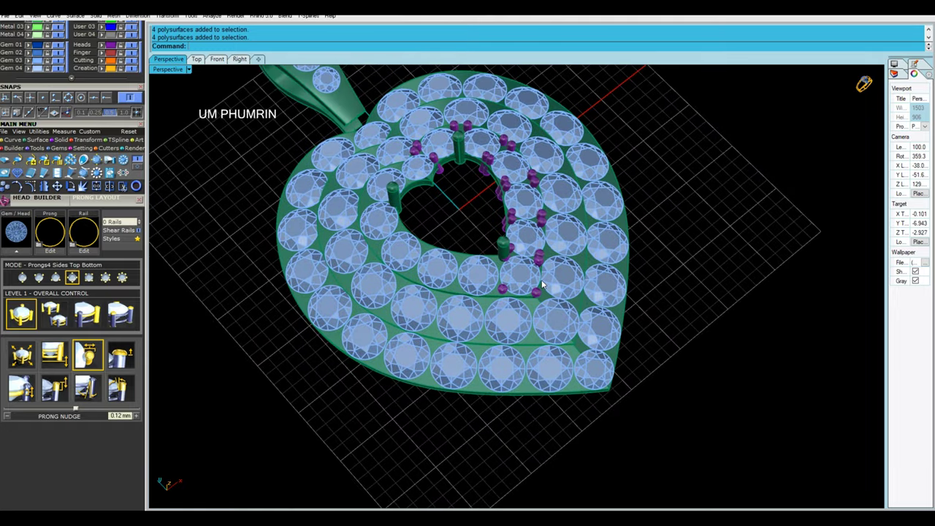
Select one half's inner-ring prongs and mirror them across the heart with the plane starting at 0
mouse_move(543, 285)
right_down()
mouse_move(660, 263)
mouse_move(512, 263)
mouse_move(516, 302)
right_up()
scroll(491, 256, up, 3)
scroll(516, 302, up, 2)
scroll(106, 130, up, 3)
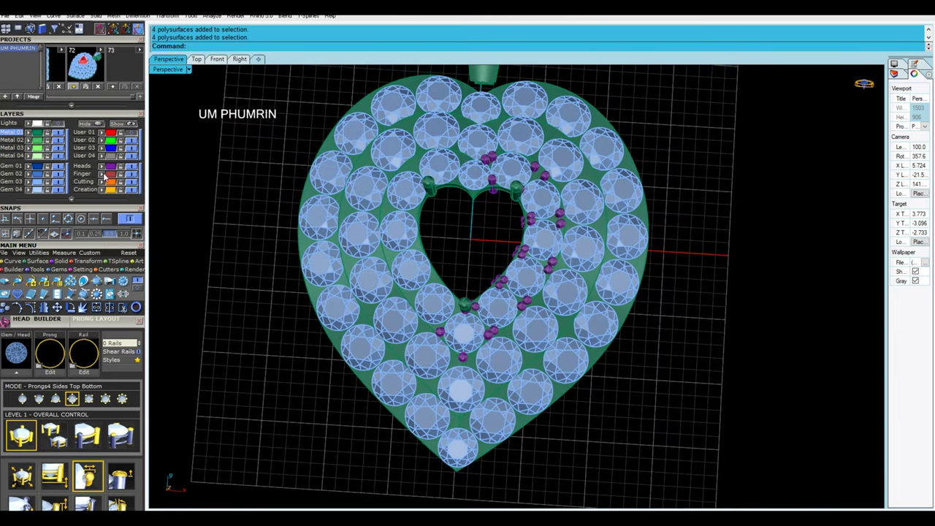
click(114, 167)
mouse_move(413, 171)
right_down()
mouse_move(454, 332)
mouse_move(510, 320)
right_up()
scroll(454, 332, up, 2)
text(m)
key(Return)
text(0)
key(Return)
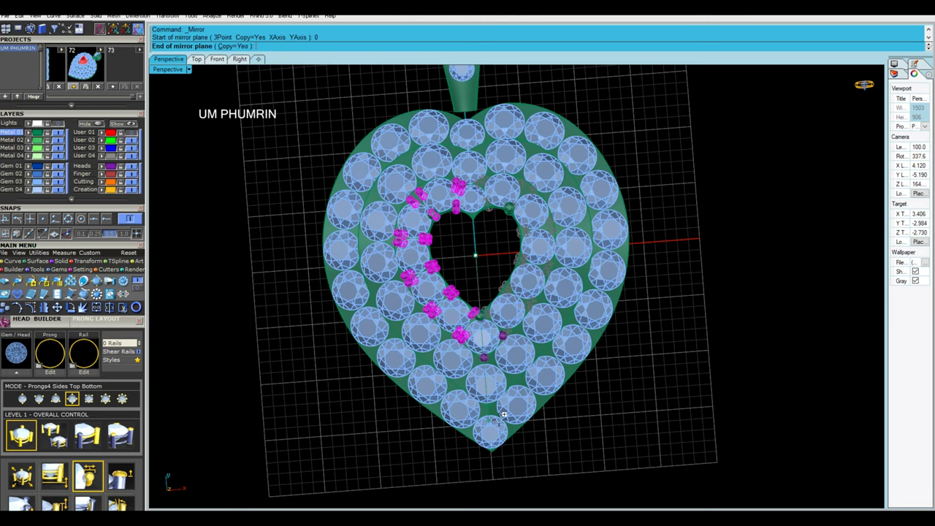
click(504, 414)
right_drag(504, 414, 553, 323)
scroll(553, 322, up, 3)
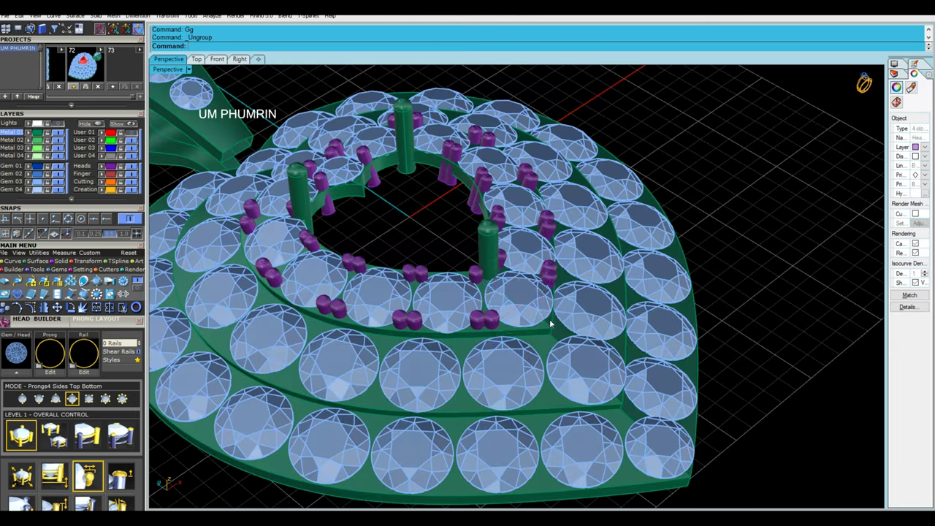
Restore the deleted prongs, then delete only the extra prongs at the heart's lower tip
right_drag(550, 322, 606, 357)
scroll(606, 358, down, 3)
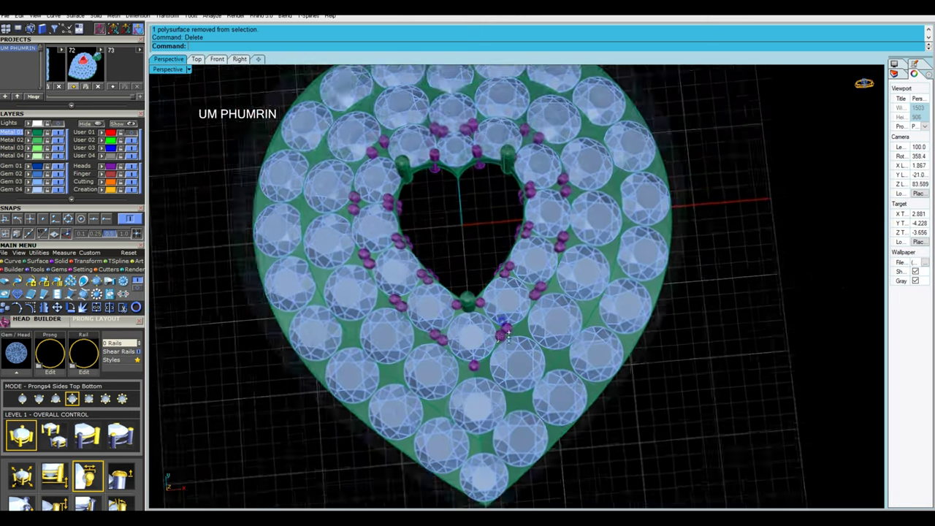
scroll(606, 357, up, 1)
key(ctrl+z)
scroll(478, 267, up, 4)
ctrl+click(477, 265)
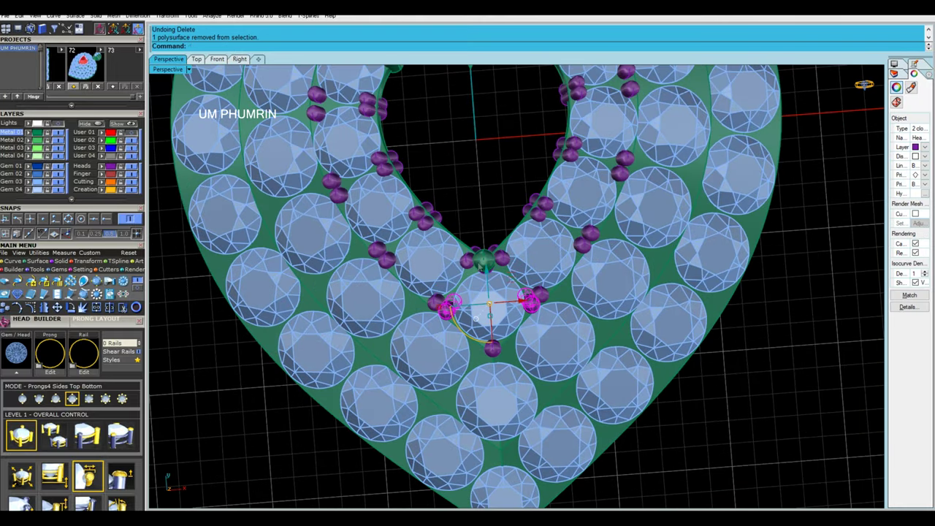
key(Delete)
scroll(478, 264, down, 5)
scroll(477, 264, down, 2)
scroll(478, 265, up, 3)
scroll(512, 292, up, 2)
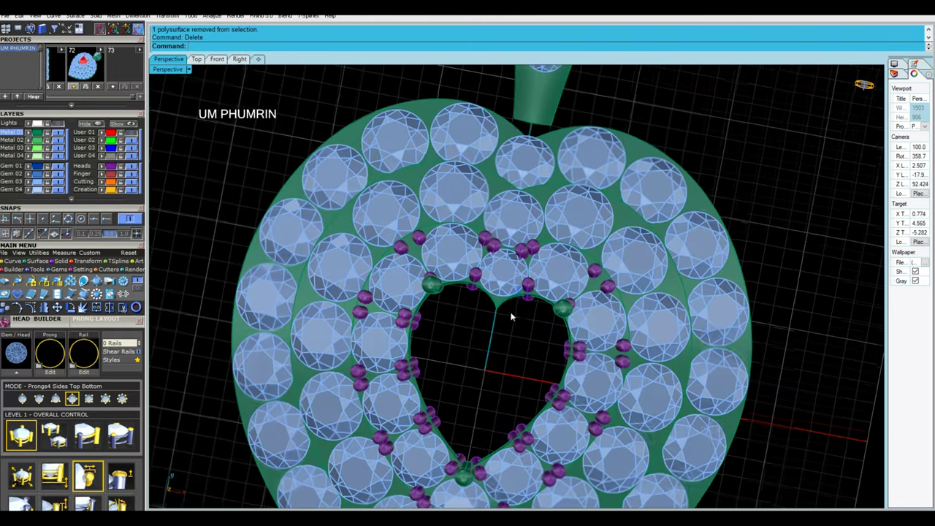
Orbit between oblique and top-down views, trying a single inner-ring gem selection before clearing it
scroll(519, 329, down, 3)
mouse_move(520, 329)
right_down()
mouse_move(554, 250)
mouse_move(701, 234)
right_up()
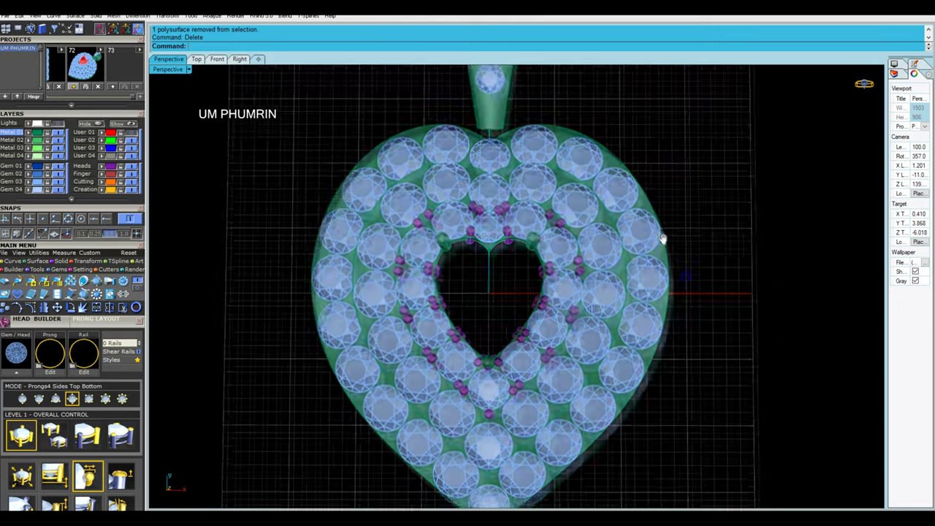
mouse_move(541, 305)
right_down()
mouse_move(526, 249)
mouse_move(512, 277)
right_up()
scroll(512, 277, up, 3)
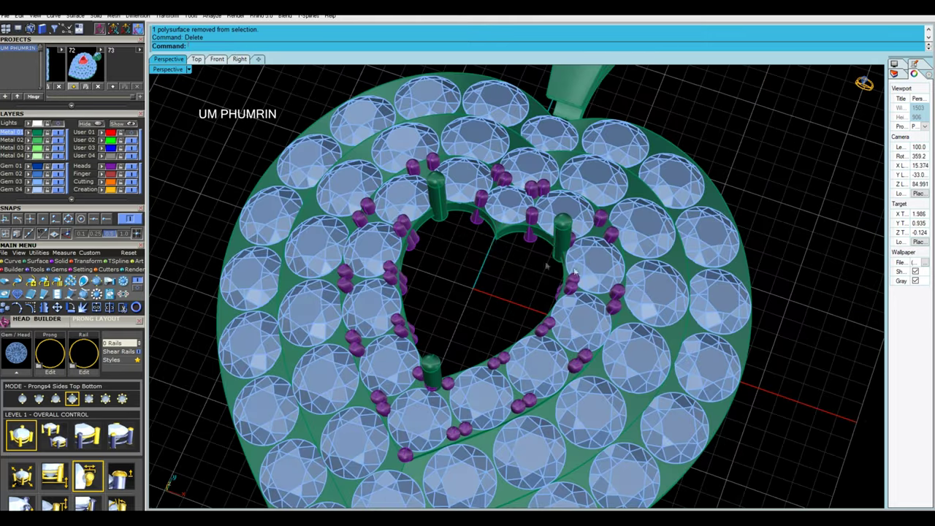
click(505, 196)
scroll(509, 260, up, 2)
scroll(510, 259, down, 1)
click(516, 333)
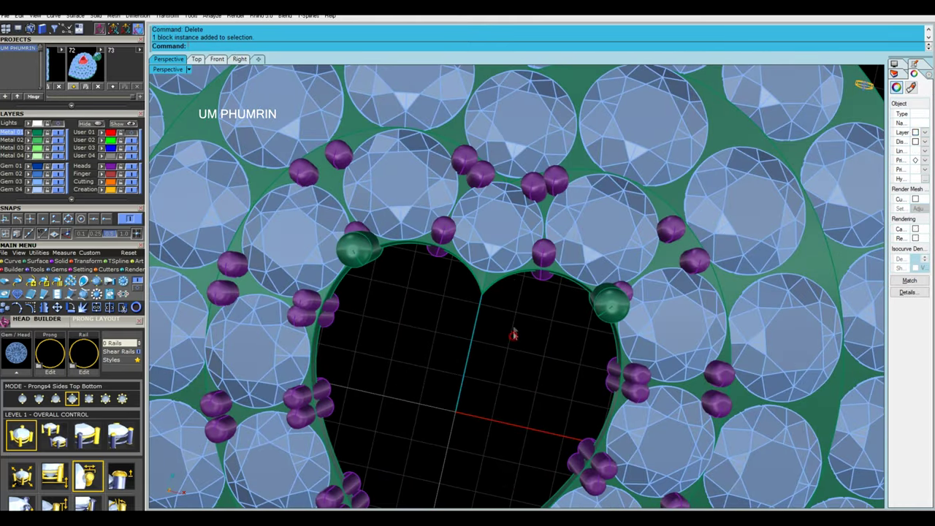
From a top-down view, select all the inner-ring gems around the heart opening
scroll(501, 312, down, 4)
scroll(501, 314, down, 2)
mouse_move(502, 315)
right_down()
mouse_move(658, 329)
mouse_move(664, 242)
right_up()
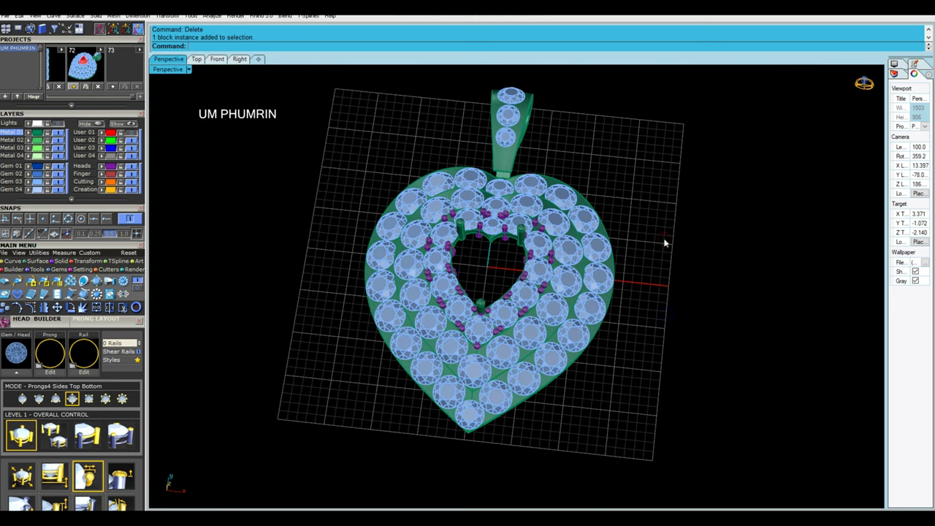
scroll(454, 291, up, 3)
scroll(455, 291, up, 2)
scroll(545, 255, down, 3)
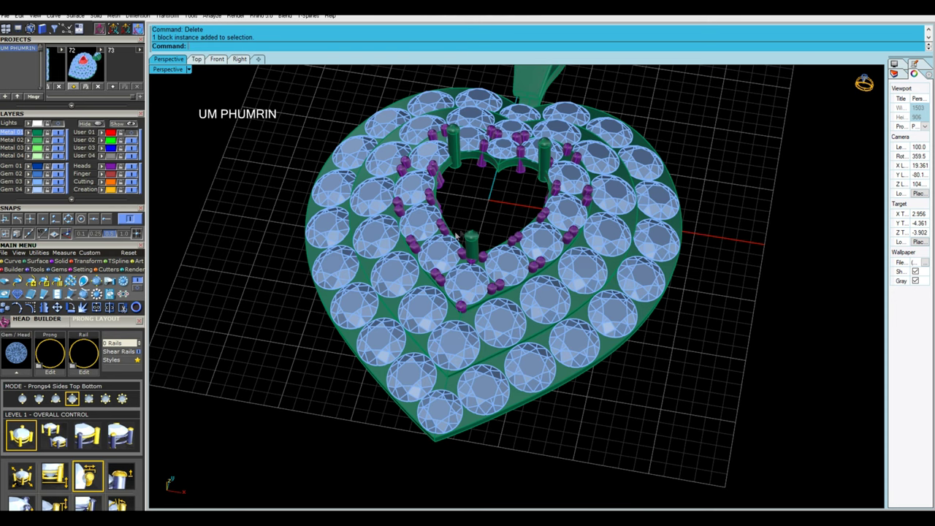
mouse_move(512, 228)
right_down()
mouse_move(485, 209)
mouse_move(488, 173)
right_up()
click(459, 160)
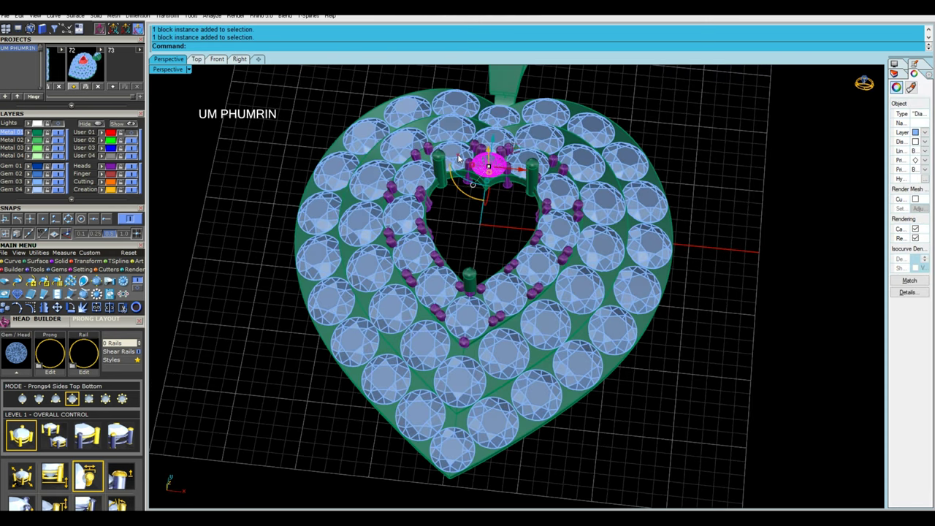
shift+click(528, 170)
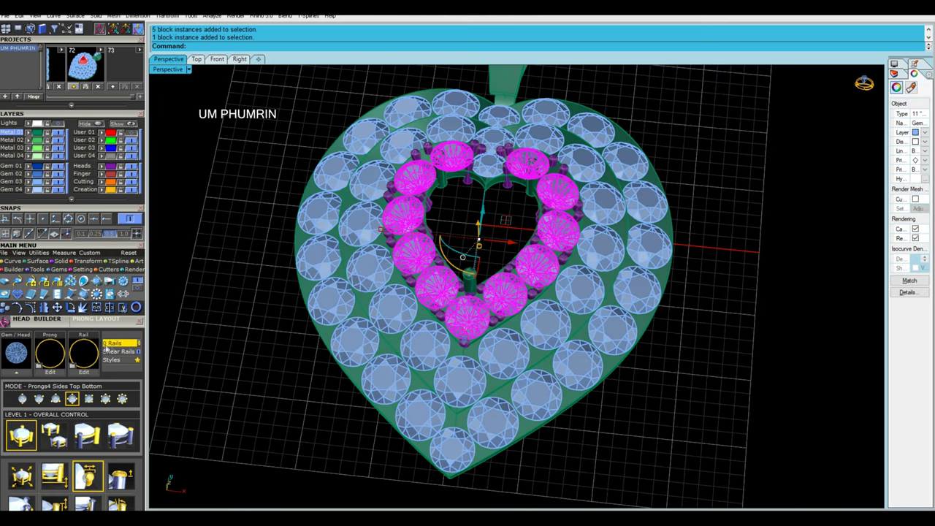
Show a guide stone at the heart centre with Orient To Gem and create its gem profile curve
click(83, 307)
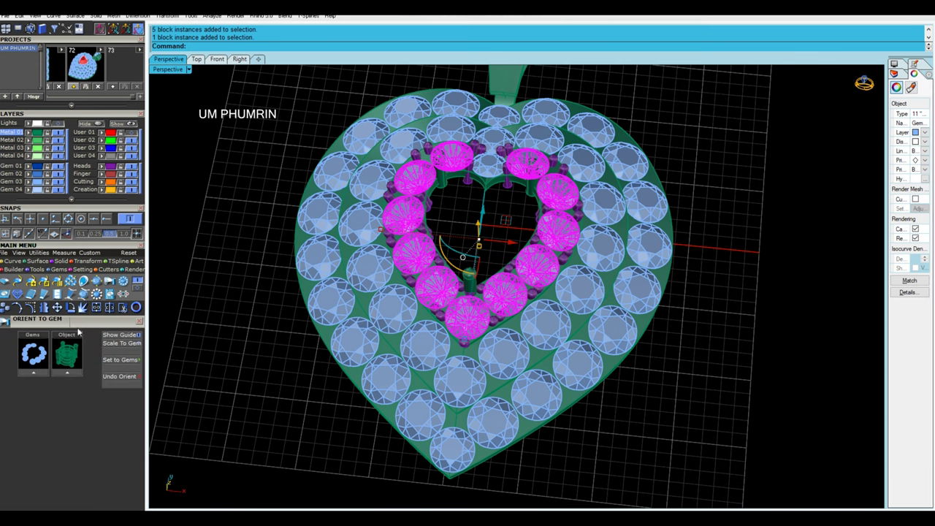
click(35, 372)
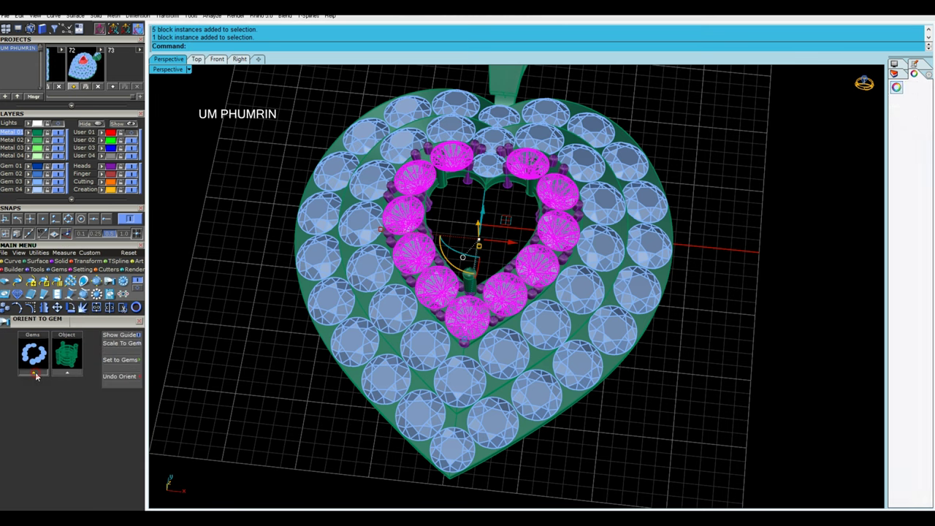
click(131, 334)
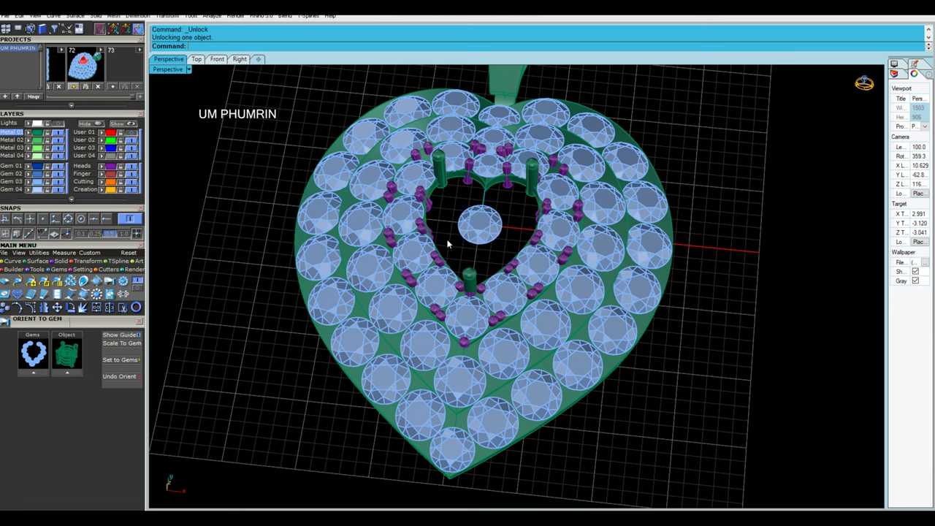
scroll(448, 244, up, 5)
click(475, 263)
scroll(493, 330, up, 3)
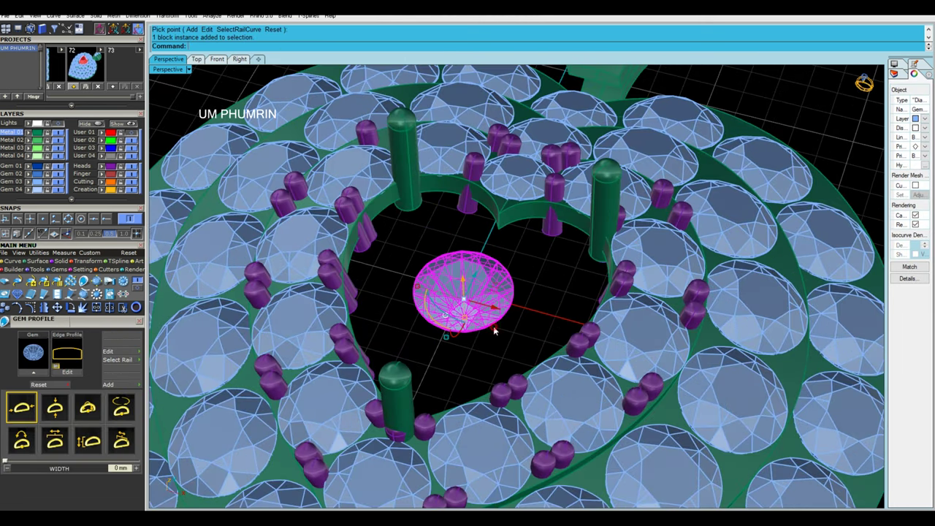
click(494, 328)
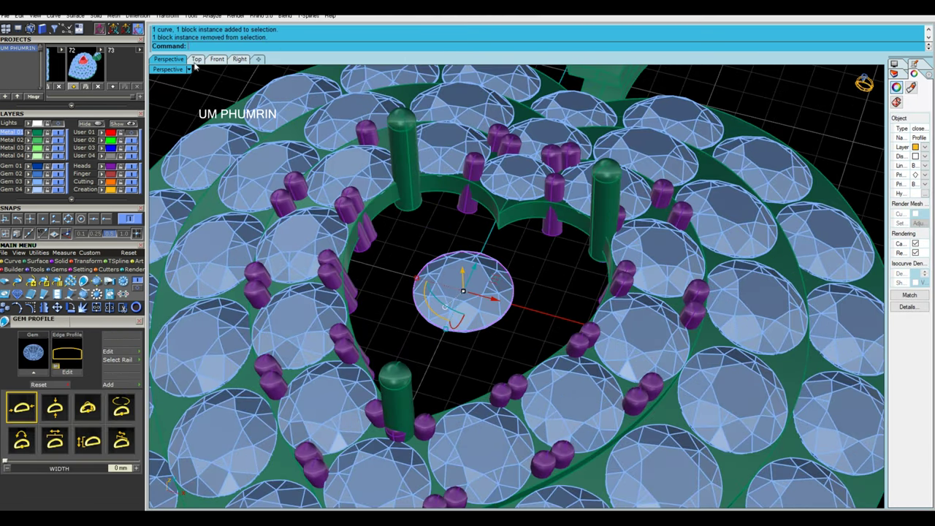
Offset the centre profile inward in Top view, extrude it 1.3 mm down, and add a gem cutter
click(196, 60)
text(ffset)
key(Return)
click(491, 333)
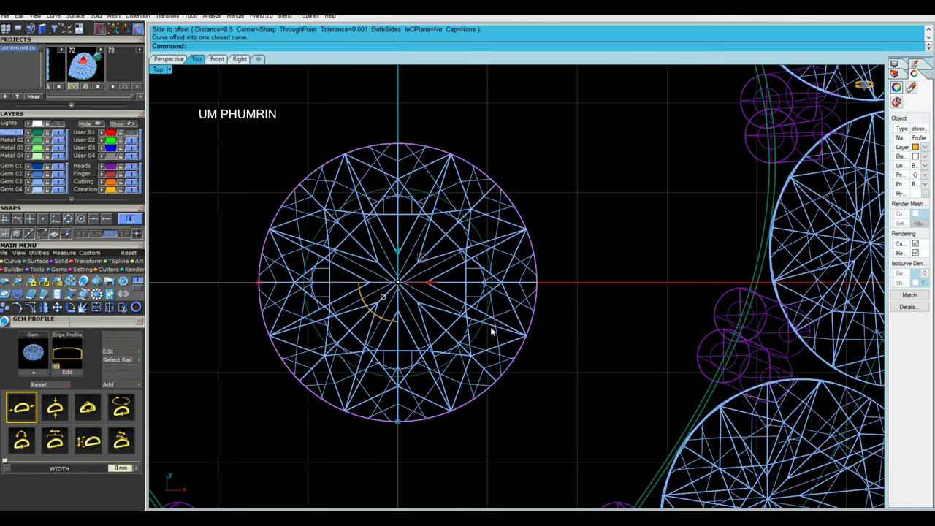
click(168, 58)
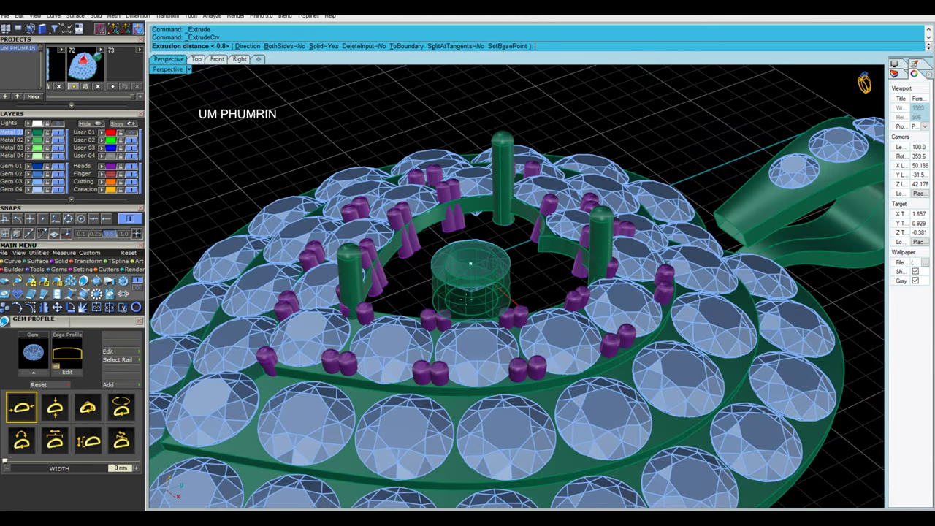
text(1)
key(Return)
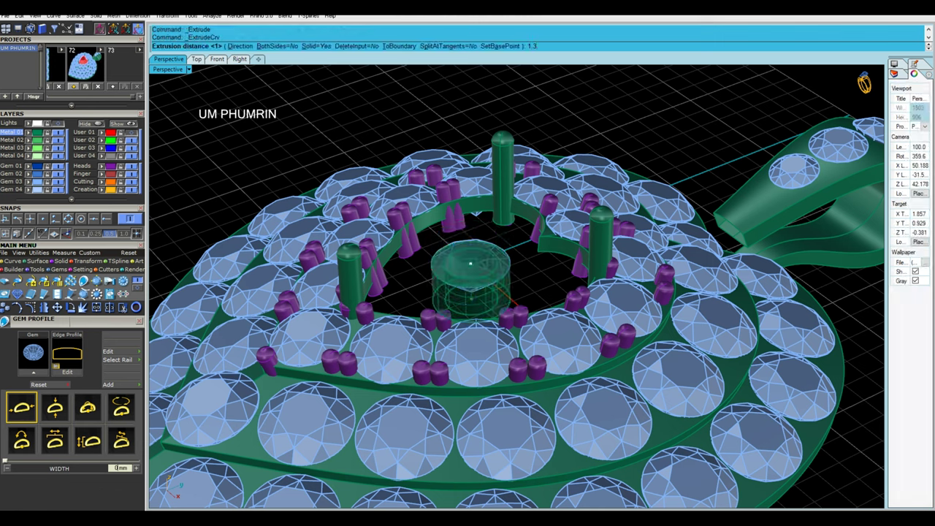
key(Return)
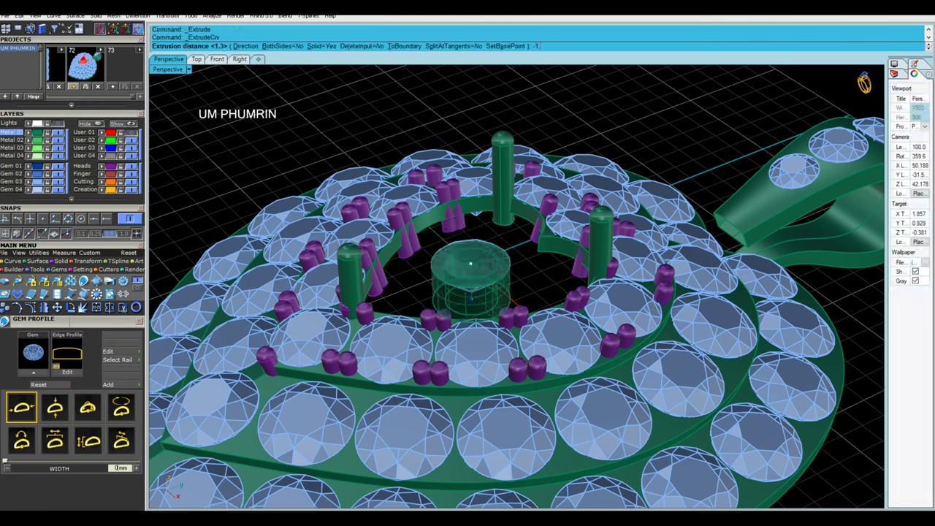
text(3)
key(Return)
click(465, 267)
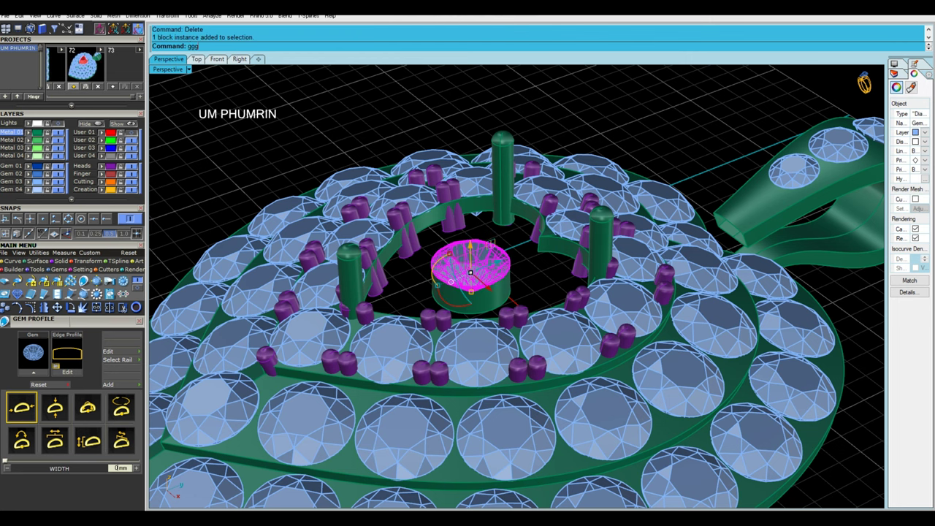
key(Return)
Subtract the gem cutter from the centre tube with BooleanDifference (Vbd)
text(V)
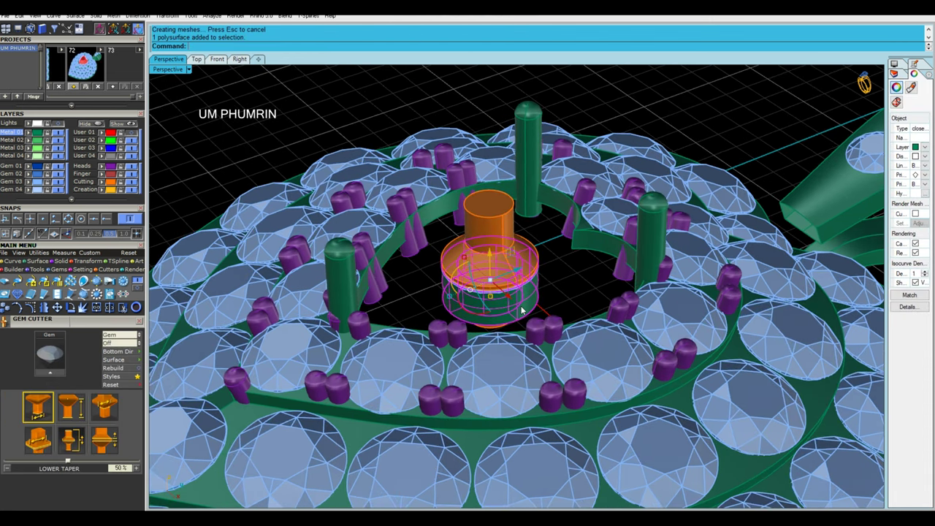
text(bd)
key(Return)
click(505, 247)
key(Return)
scroll(505, 246, down, 5)
right_drag(506, 246, 508, 230)
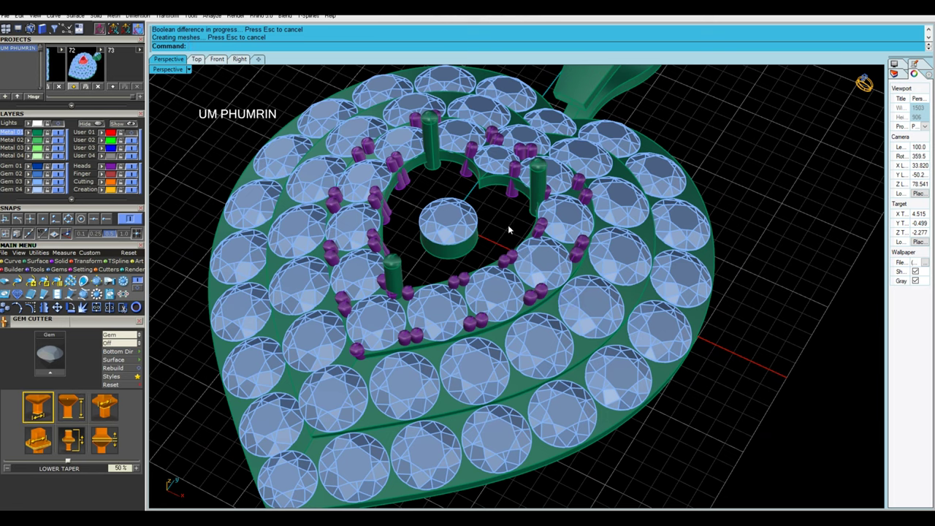
scroll(507, 229, up, 5)
Remove the inner heart band and place tube seats on every inner-ring gem with Orient To Gem
click(500, 335)
key(Delete)
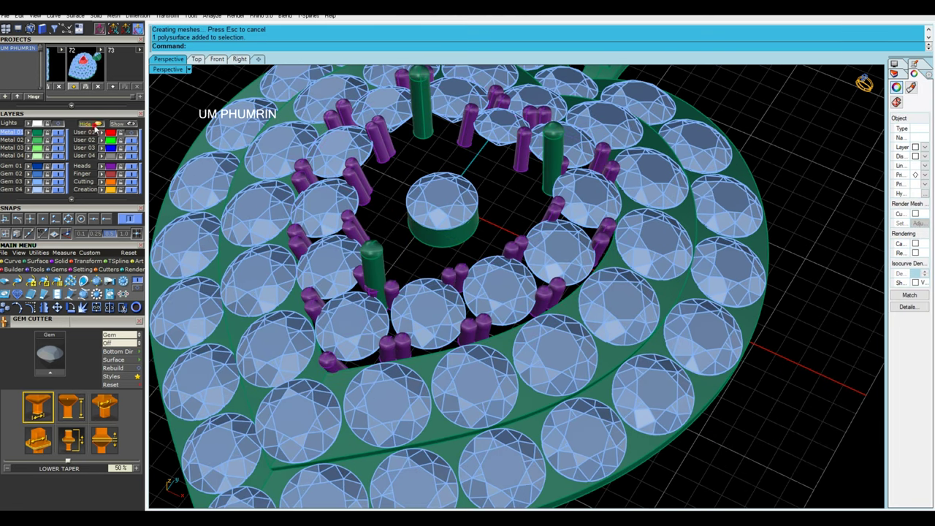
right_drag(510, 249, 512, 228)
click(460, 272)
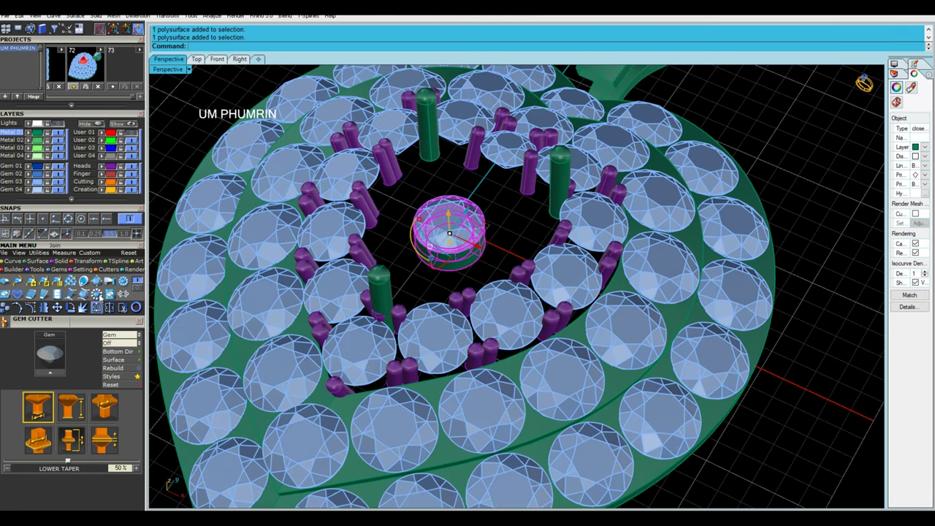
click(110, 283)
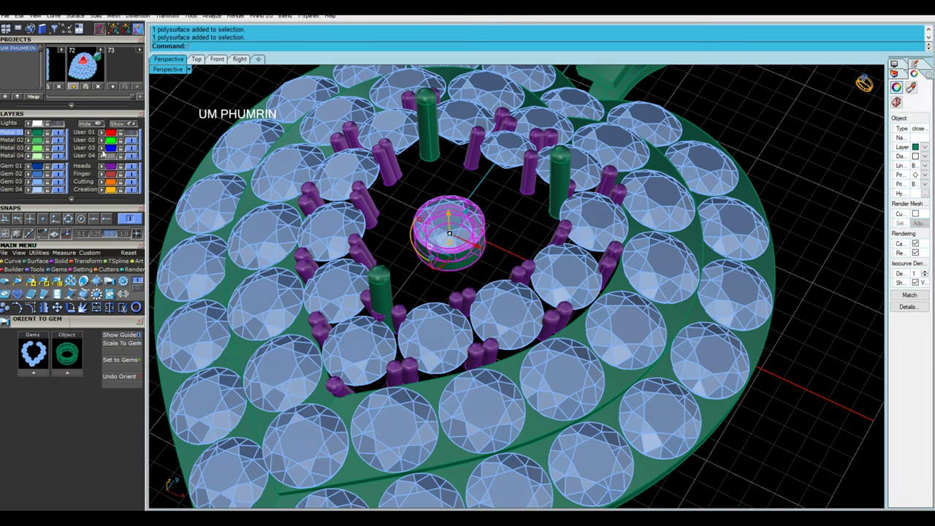
click(177, 126)
click(122, 360)
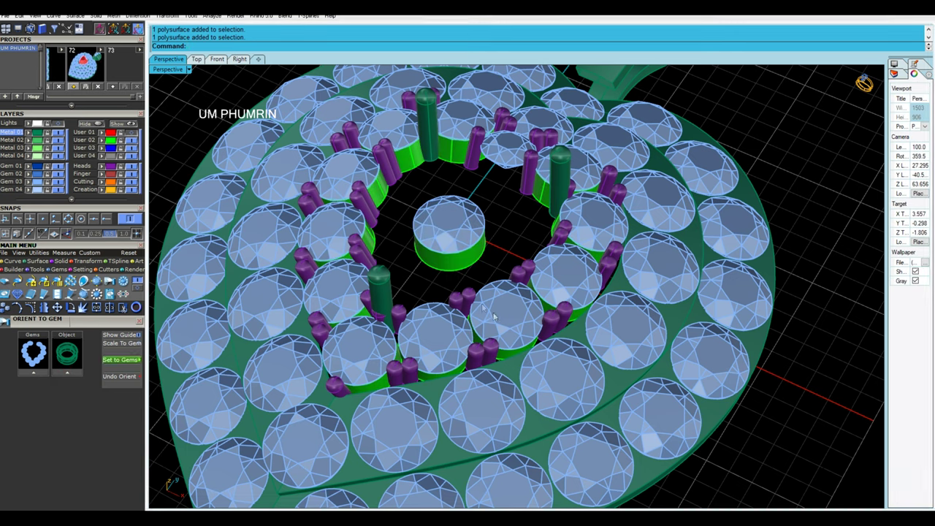
text(g)
key(Delete)
Delete the leftover centre gem and begin creating a gem profile with G
mouse_move(522, 214)
right_down()
mouse_move(517, 259)
mouse_move(522, 219)
right_up()
click(449, 271)
key(Delete)
scroll(474, 299, up, 2)
scroll(517, 260, up, 3)
text(g)
key(Return)
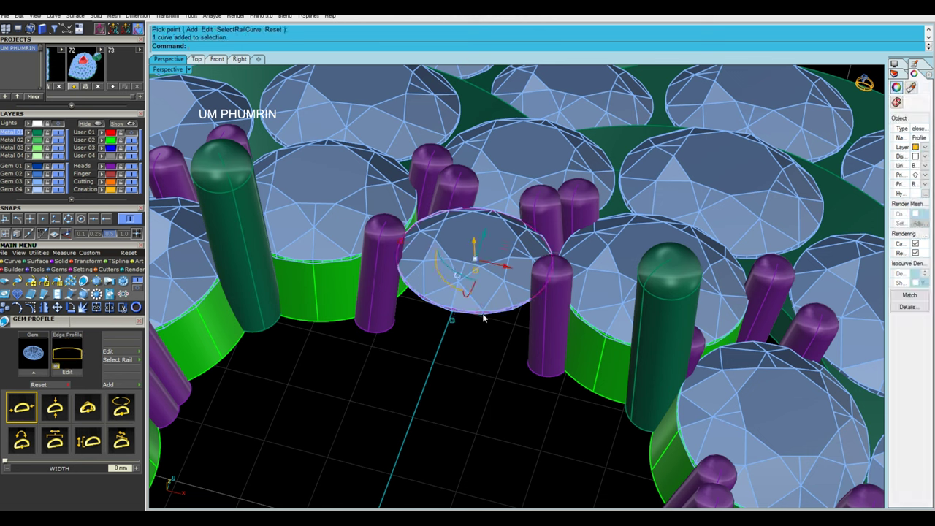
Extrude the gem's girdle curve into an open cylinder (Solid=No) at the default distance
text(e)
key(Return)
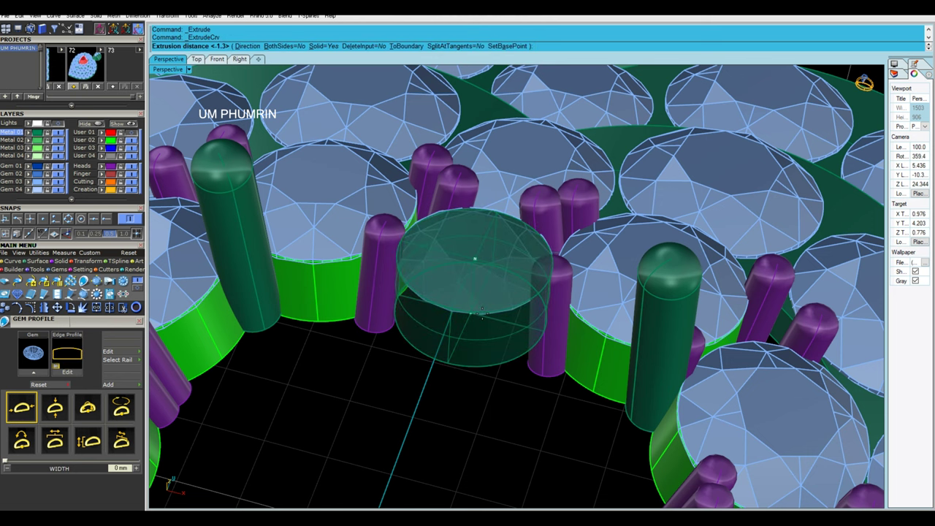
click(322, 46)
key(Return)
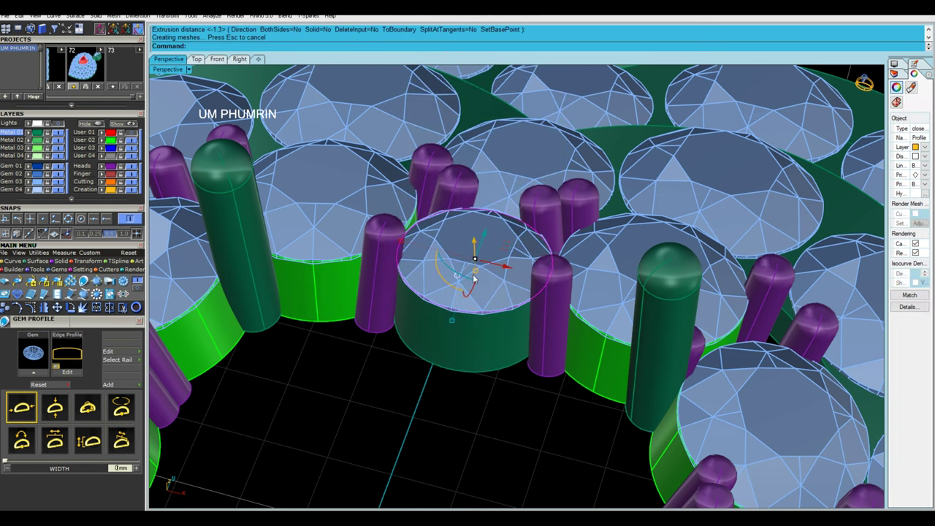
Thicken the cylinder into a tube with OffsetSrf and cut a gem seat into it with Gg
text(o)
key(Return)
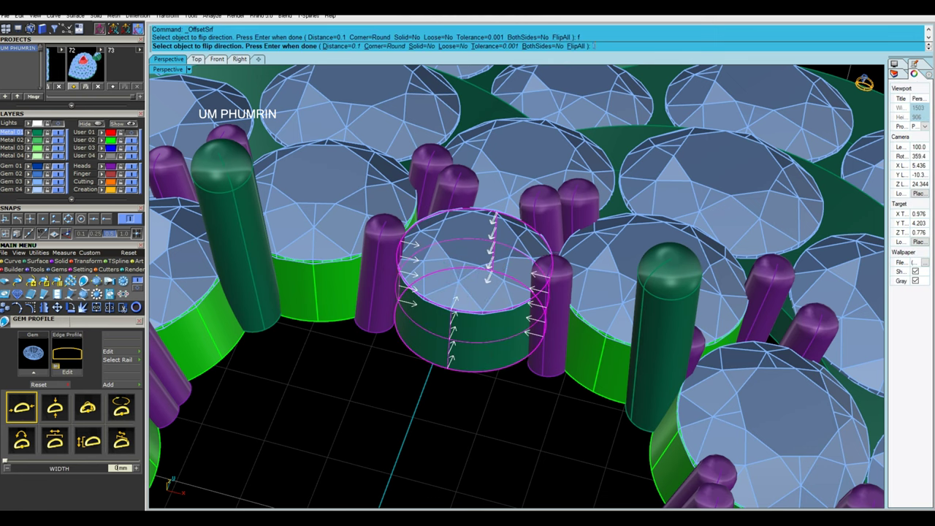
key(Return)
click(509, 263)
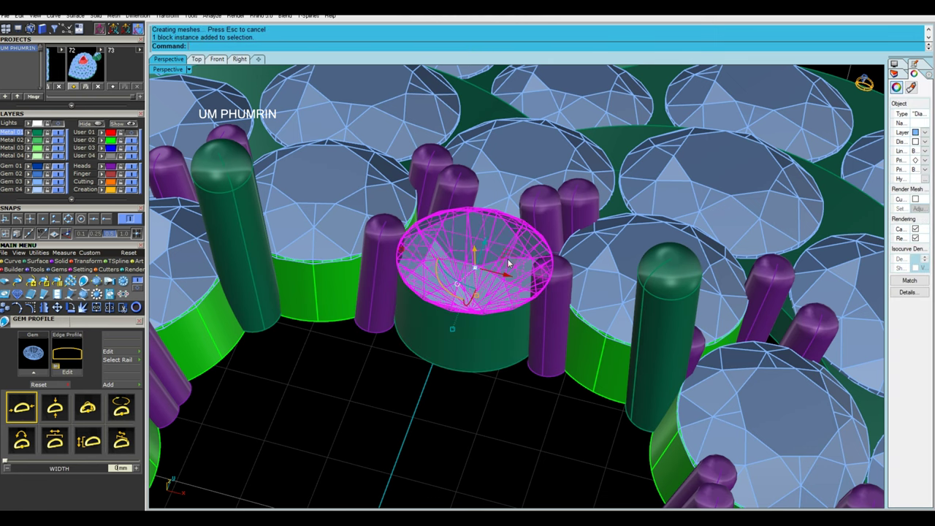
text(Gg)
key(Return)
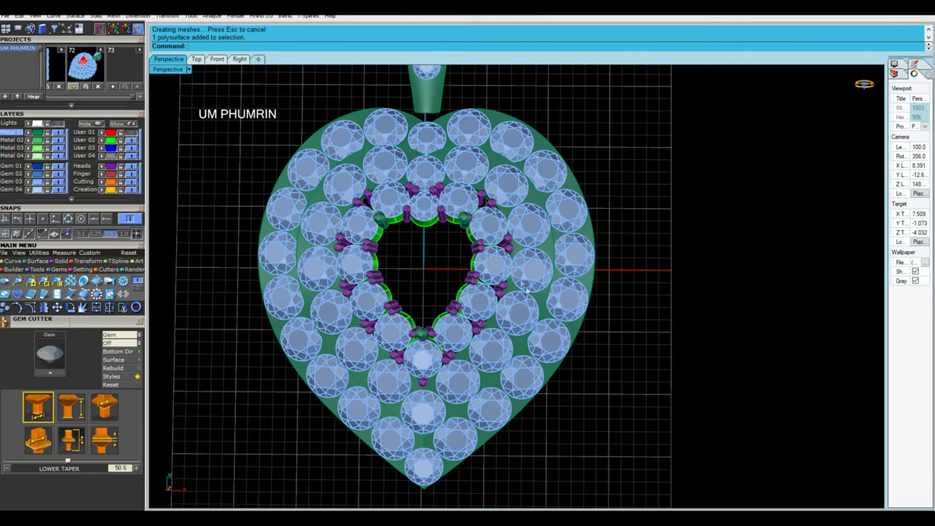
Turn the heart upright and select the 44 purple prong heads for grouping
mouse_move(525, 289)
right_down()
mouse_move(560, 270)
mouse_move(476, 212)
right_up()
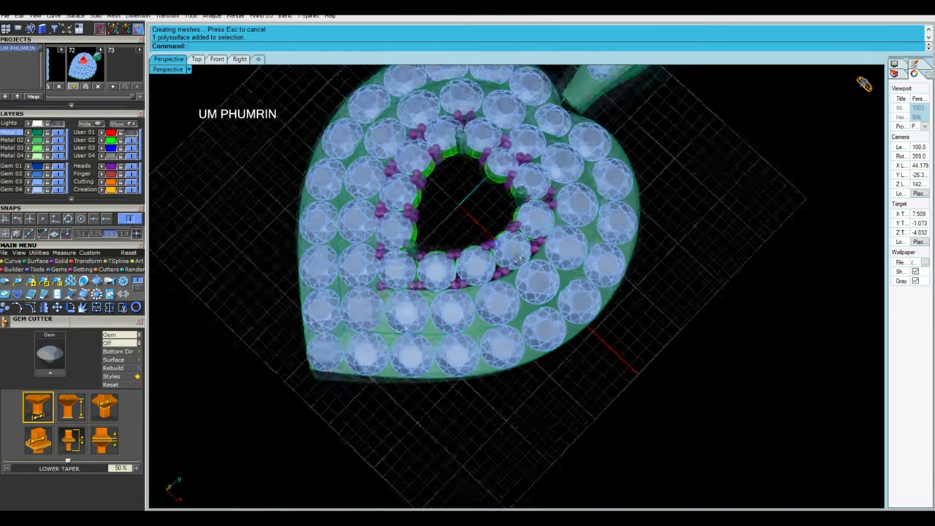
scroll(483, 197, up, 3)
mouse_move(501, 171)
right_down()
mouse_move(467, 211)
mouse_move(503, 254)
right_up()
scroll(468, 212, up, 3)
scroll(467, 212, down, 4)
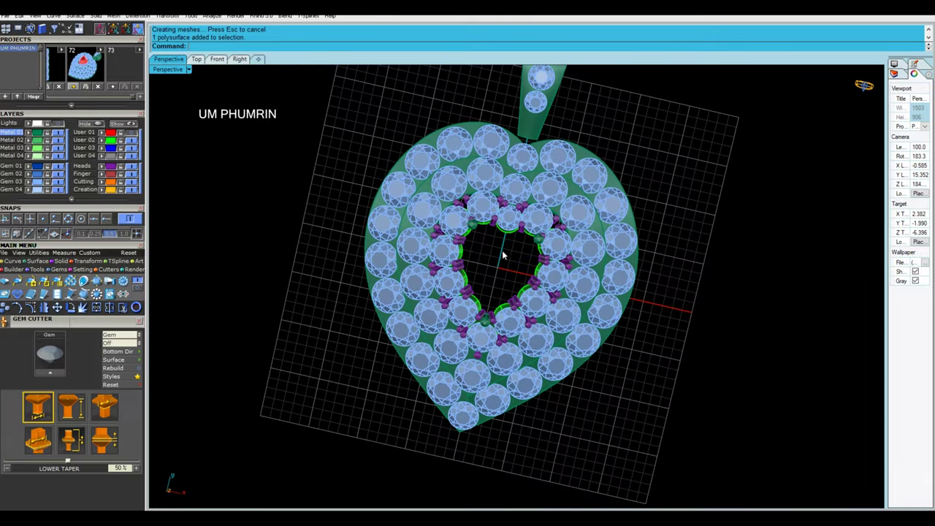
click(108, 167)
text(g)
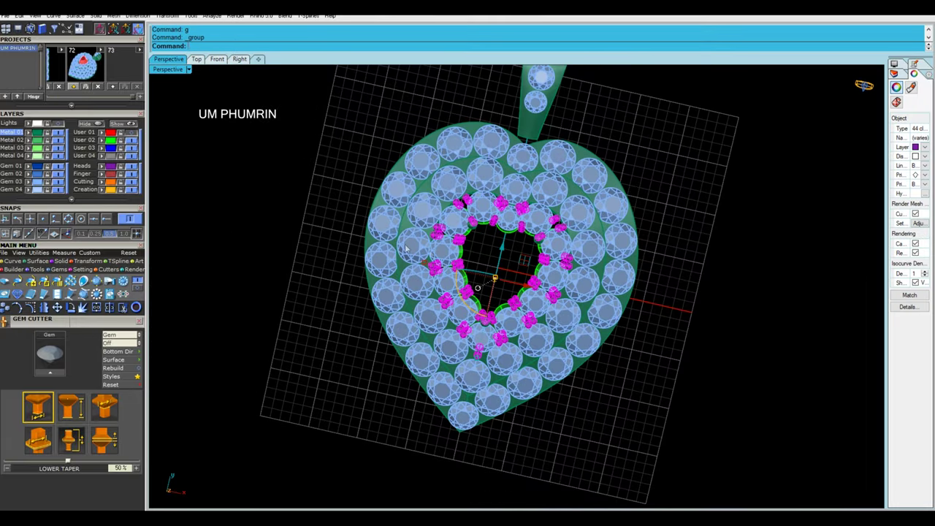
click(206, 183)
Select the twelve inner-ring gems, then show the hidden red heart centre stone
click(552, 225)
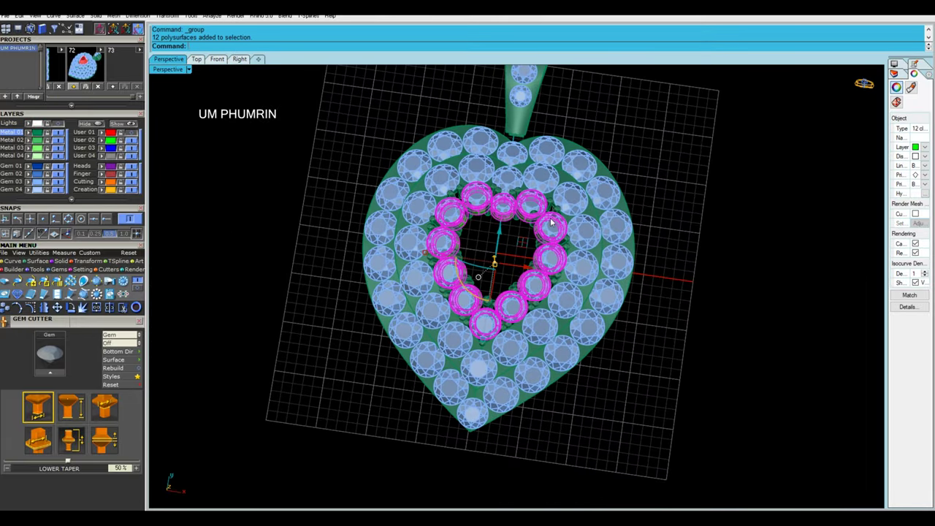
key(Escape)
right_drag(532, 246, 532, 255)
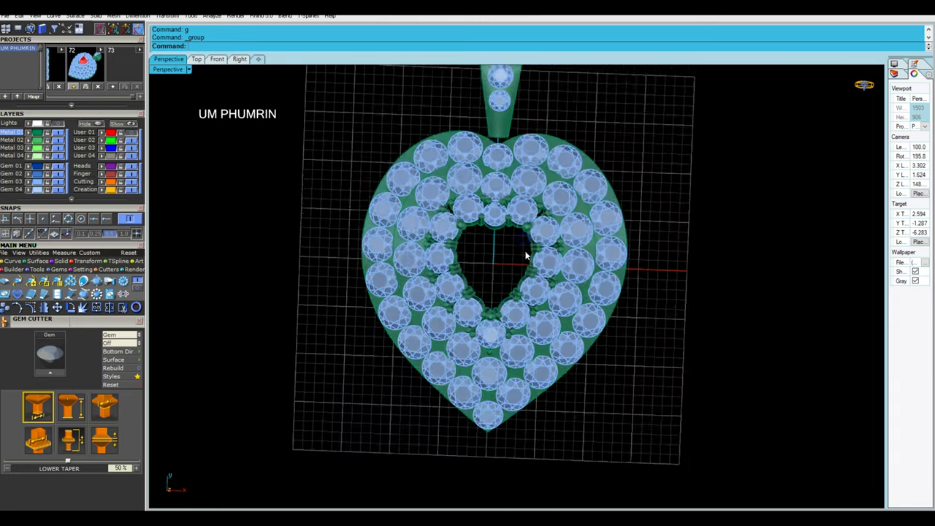
click(132, 133)
scroll(628, 285, up, 3)
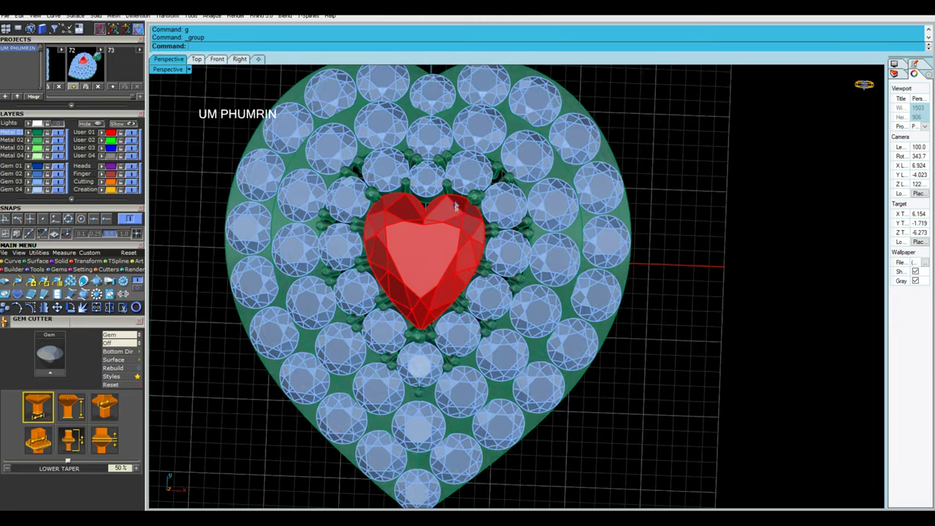
Inspect the pendant and red heart gem from perspective, top and low side angles
scroll(629, 285, down, 3)
mouse_move(631, 286)
right_down()
mouse_move(537, 176)
mouse_move(522, 188)
mouse_move(504, 242)
right_up()
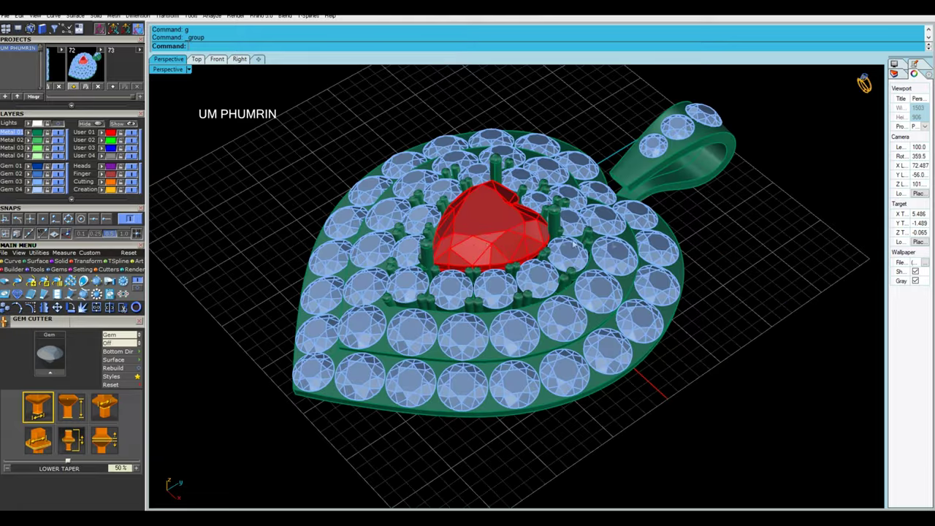
scroll(501, 255, up, 3)
click(512, 257)
click(196, 59)
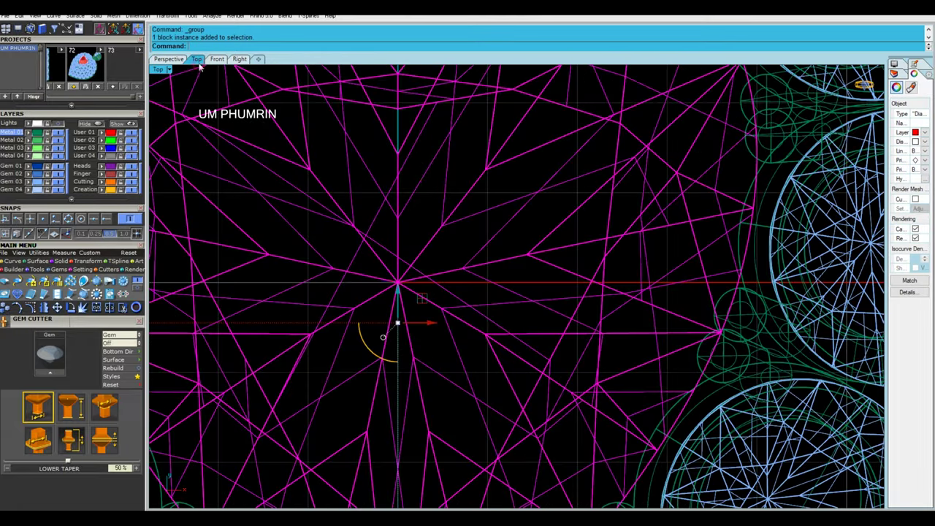
scroll(443, 226, down, 5)
key(Escape)
click(175, 58)
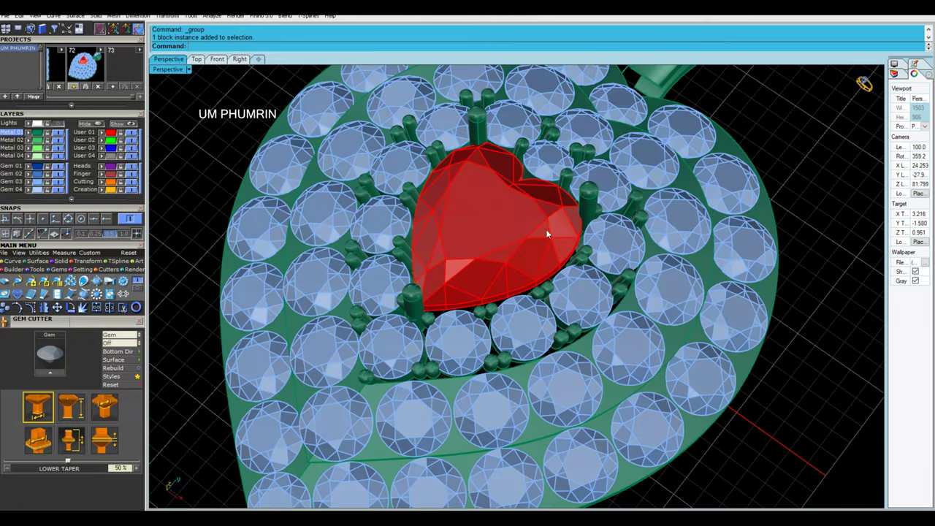
scroll(547, 233, down, 5)
mouse_move(484, 203)
right_down()
mouse_move(582, 241)
mouse_move(577, 312)
right_up()
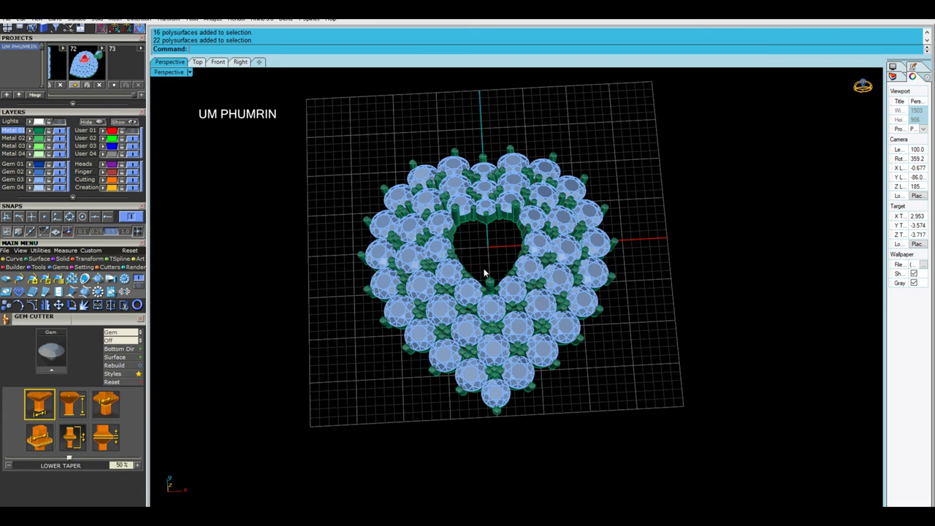
right_drag(485, 272, 474, 173)
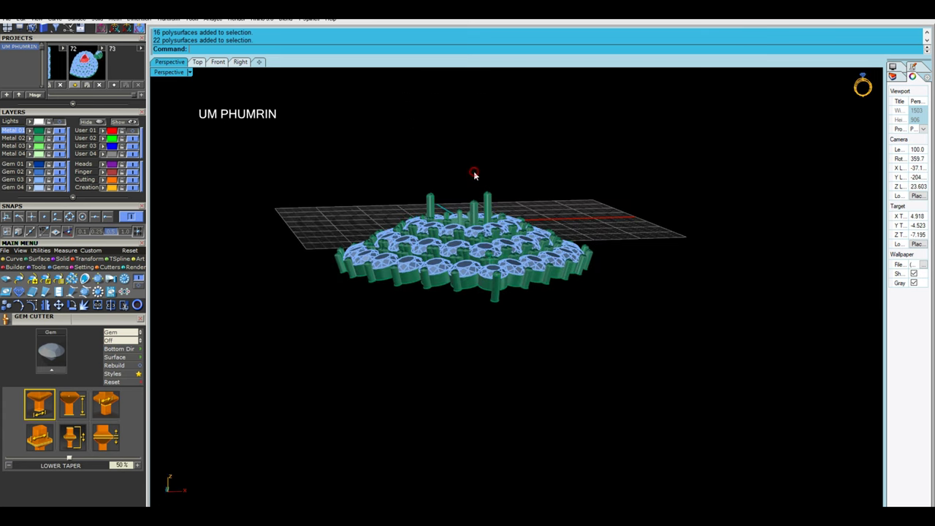
In Top view, show the heart gem, set Shaded display, and window-select the bail curves
click(133, 130)
mouse_move(577, 212)
right_down()
mouse_move(596, 305)
mouse_move(614, 333)
right_up()
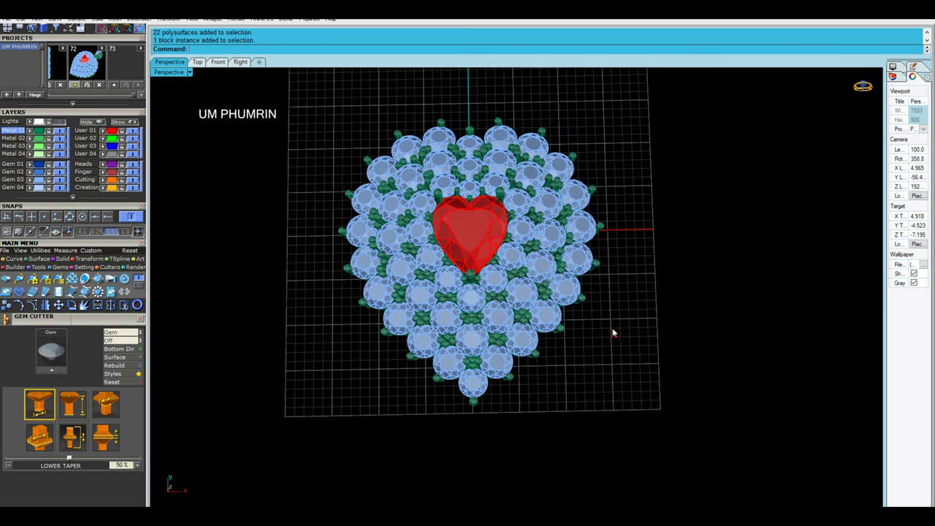
click(197, 62)
key(ctrl+a)
key(Escape)
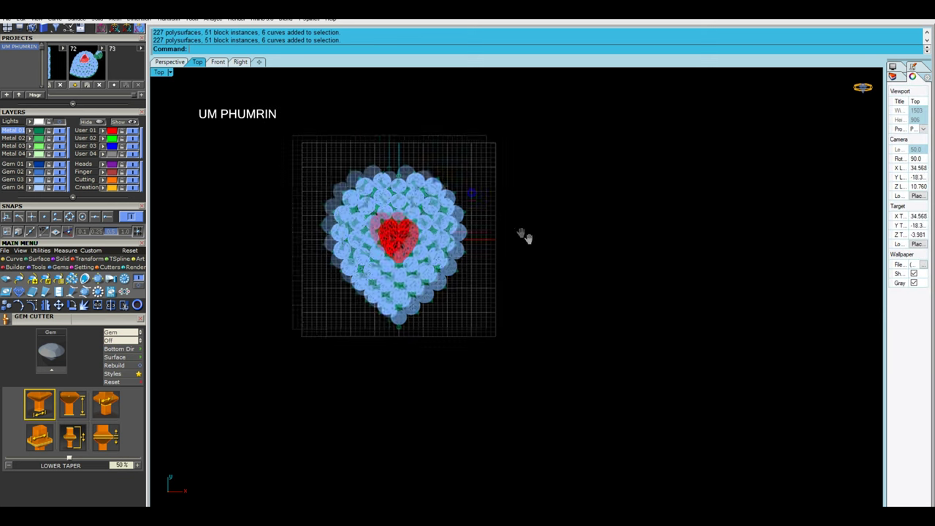
click(161, 72)
click(200, 41)
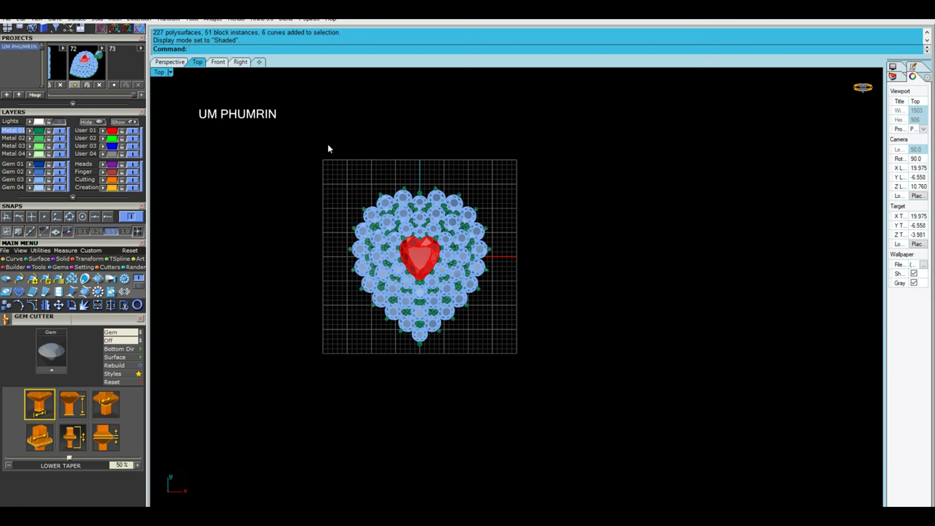
drag(560, 163, 372, 434)
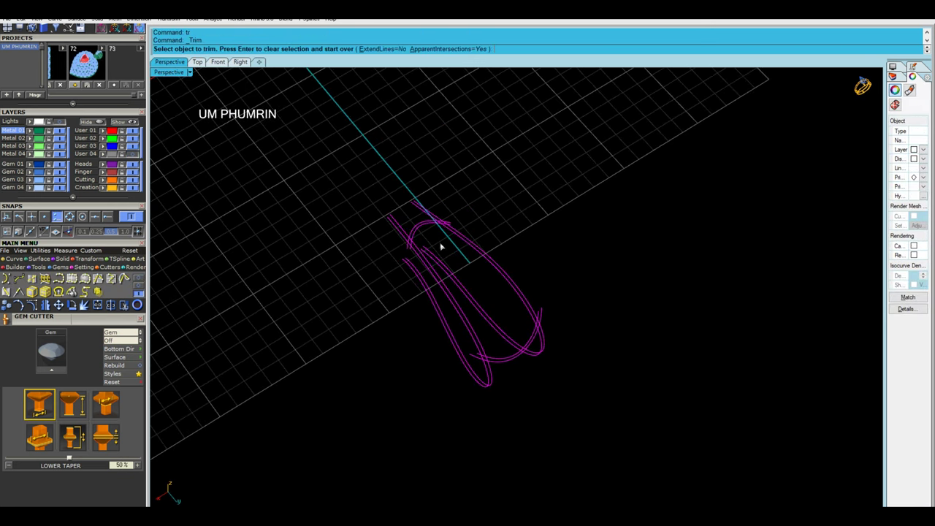
Trim the overlapping ends and lower legs of the bail outline curves
scroll(441, 247, up, 2)
click(403, 204)
click(405, 238)
scroll(404, 252, up, 5)
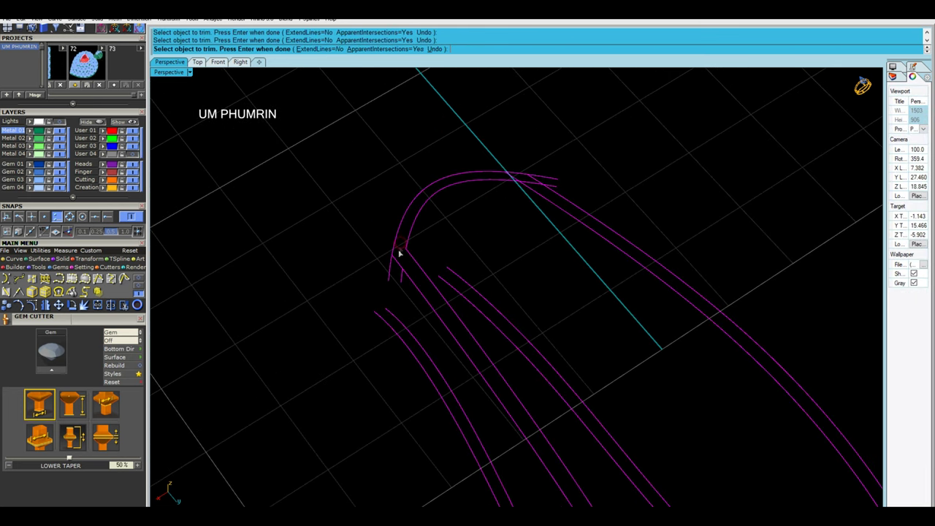
mouse_move(401, 281)
right_down()
mouse_move(465, 276)
mouse_move(485, 226)
mouse_move(460, 259)
mouse_move(483, 295)
mouse_move(520, 251)
mouse_move(503, 276)
right_up()
drag(585, 361, 482, 334)
mouse_move(394, 274)
right_down()
mouse_move(455, 328)
mouse_move(406, 229)
right_up()
scroll(401, 274, up, 4)
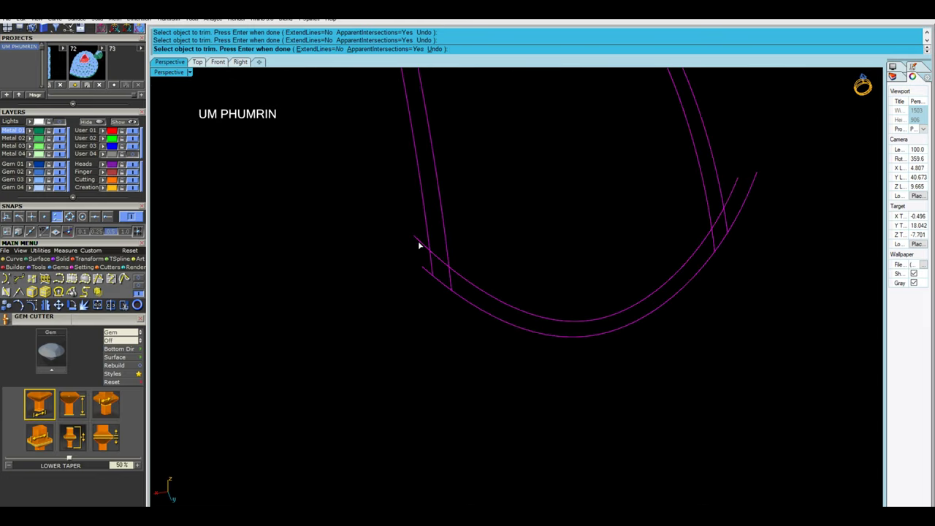
scroll(418, 256, up, 2)
scroll(406, 268, up, 2)
scroll(350, 260, up, 1)
mouse_move(317, 278)
right_down()
mouse_move(397, 330)
mouse_move(518, 292)
right_up()
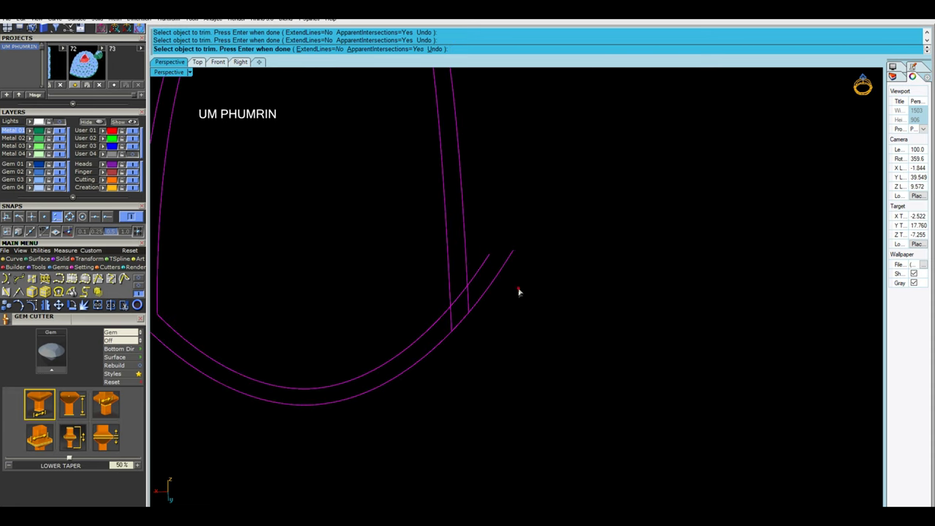
scroll(466, 290, up, 2)
Join the trimmed curves into closed outlines and show the hidden pendant and bail
key(Return)
scroll(437, 287, down, 5)
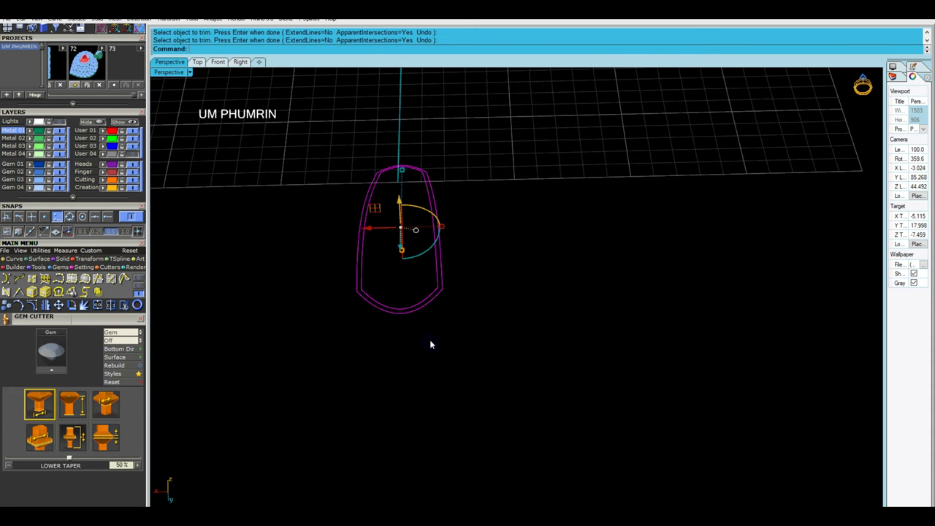
click(425, 304)
click(425, 304)
mouse_move(424, 304)
right_down()
mouse_move(512, 340)
mouse_move(497, 318)
mouse_move(185, 207)
right_up()
key(Escape)
click(128, 125)
Delete the leftover curves and pick the bail surface to extract
scroll(330, 241, up, 2)
click(330, 240)
text(De)
key(Return)
click(509, 274)
click(530, 278)
mouse_move(526, 273)
right_down()
mouse_move(505, 255)
mouse_move(542, 264)
right_up()
scroll(494, 338, up, 3)
click(494, 337)
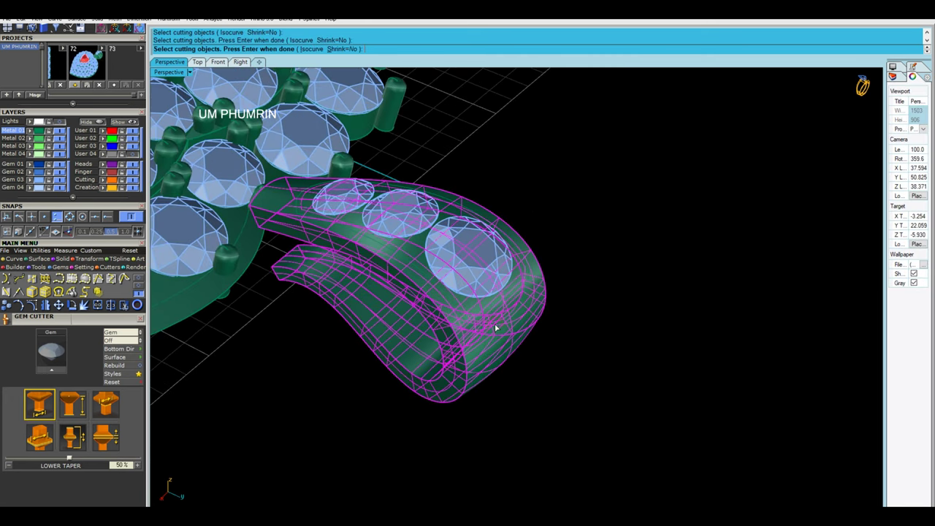
Split the extracted bail top surface with the cutting curve
key(Return)
text(ss)
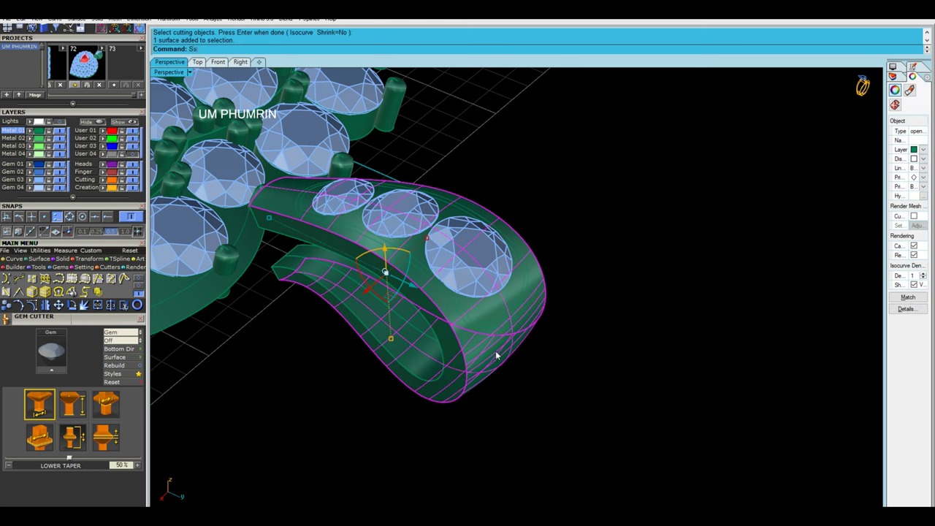
key(Return)
click(481, 333)
key(Return)
Delete the unwanted split piece and the two closed cutting curves
scroll(479, 329, up, 2)
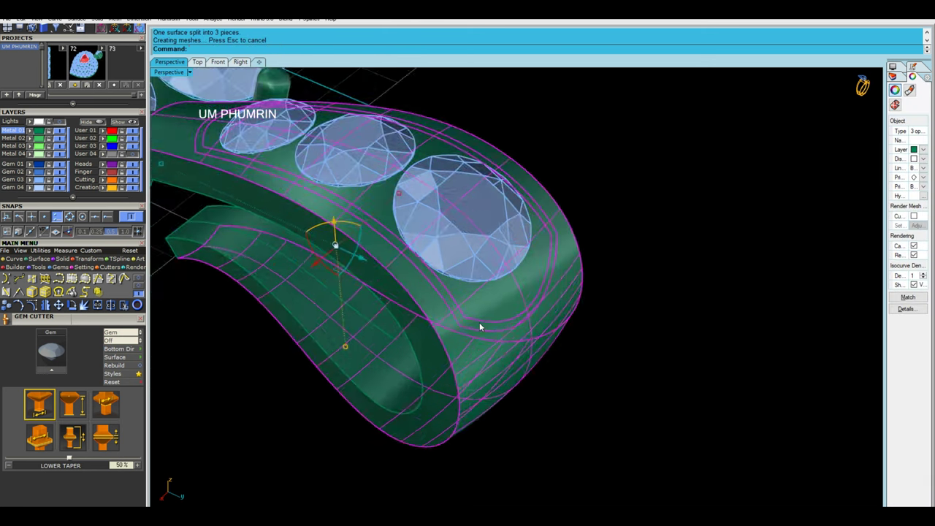
scroll(471, 329, up, 3)
scroll(461, 328, down, 3)
click(461, 324)
key(Delete)
click(476, 319)
key(Return)
shift+click(476, 333)
key(Return)
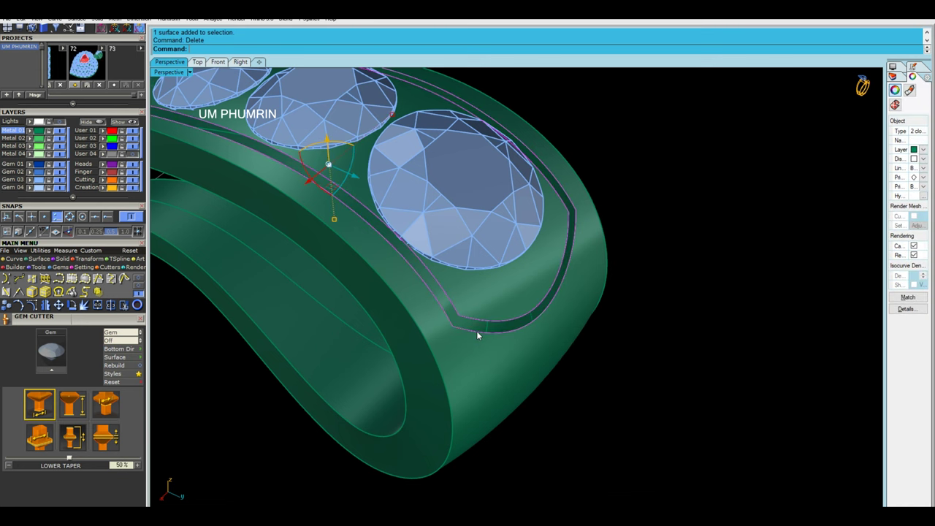
scroll(477, 331, down, 3)
key(Return)
scroll(483, 332, up, 2)
Offset the remaining bail top surface 0.25 inward
click(510, 302)
scroll(516, 343, up, 1)
text(3)
key(Return)
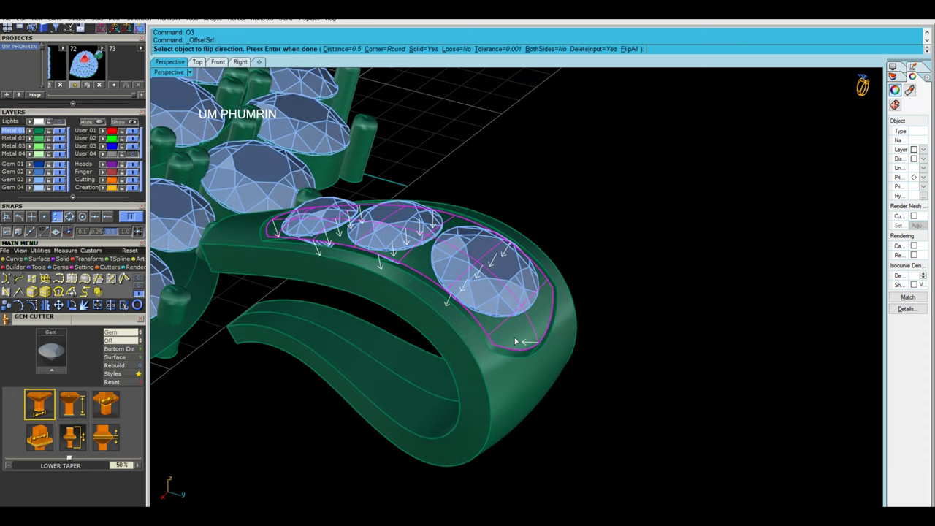
text(5)
key(Return)
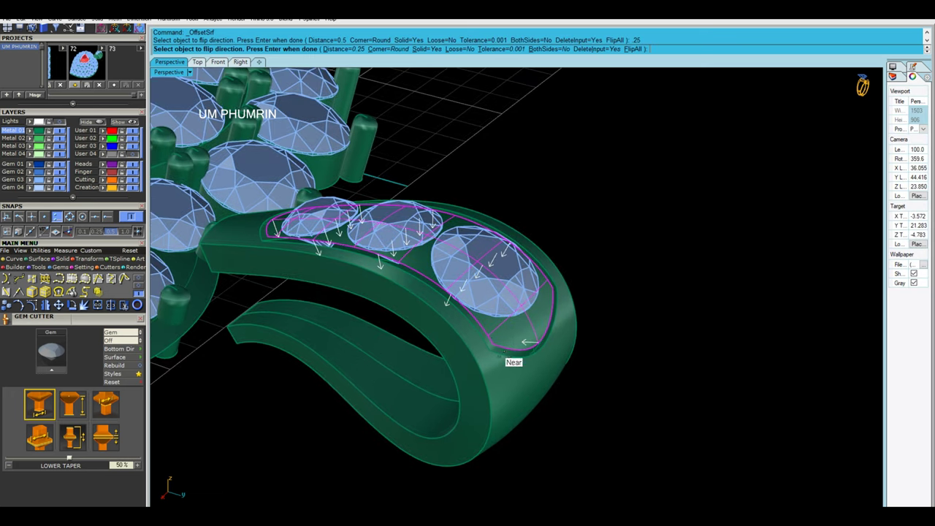
key(Return)
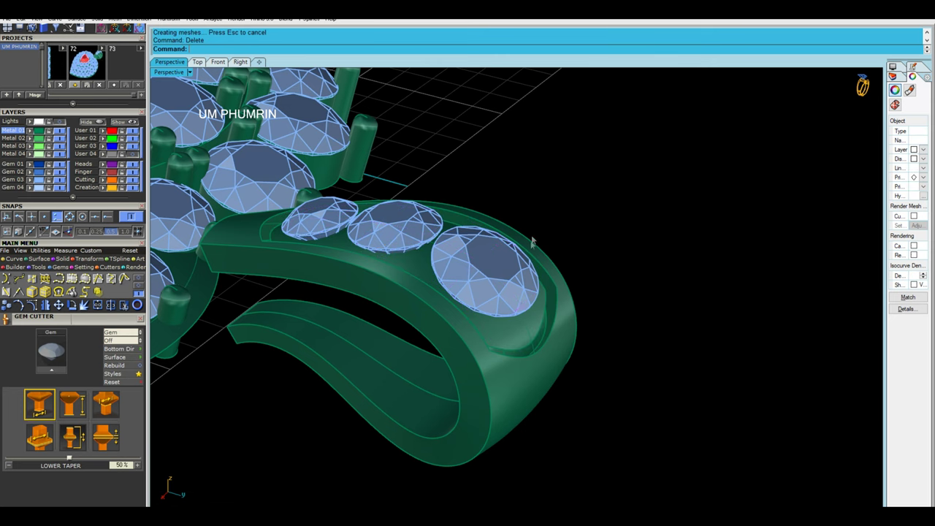
Select the bail's inner and outer surfaces together and join them
click(521, 338)
scroll(555, 308, up, 2)
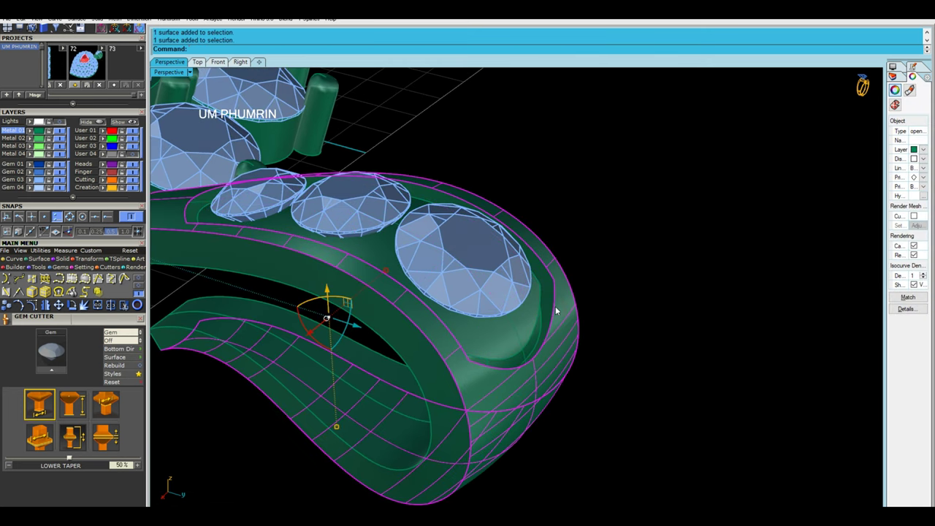
shift+click(541, 321)
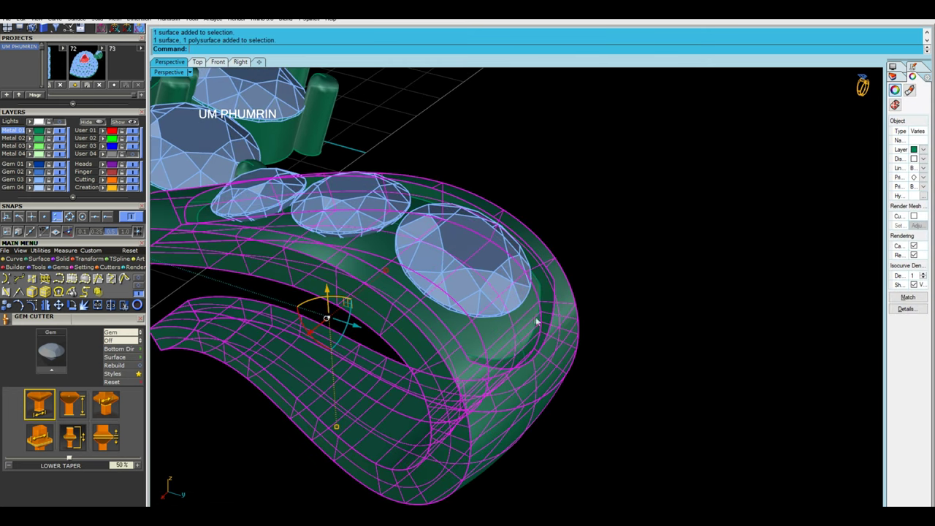
drag(634, 402, 408, 382)
key(Escape)
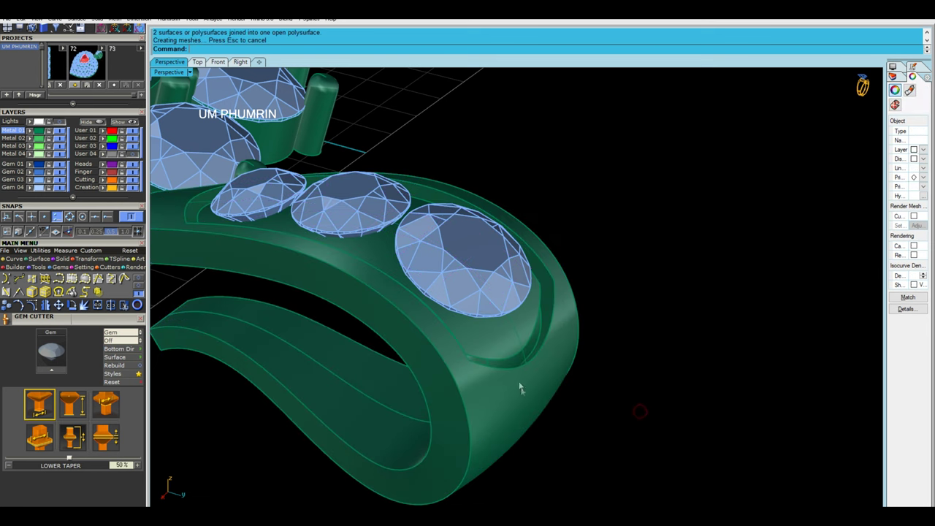
Duplicate the joined bail's border edges as curves
click(518, 385)
shift+click(526, 382)
text(d)
key(Return)
Try a loft between the bail's border curves, then undo it
mouse_move(530, 373)
right_down()
mouse_move(556, 327)
mouse_move(470, 371)
right_up()
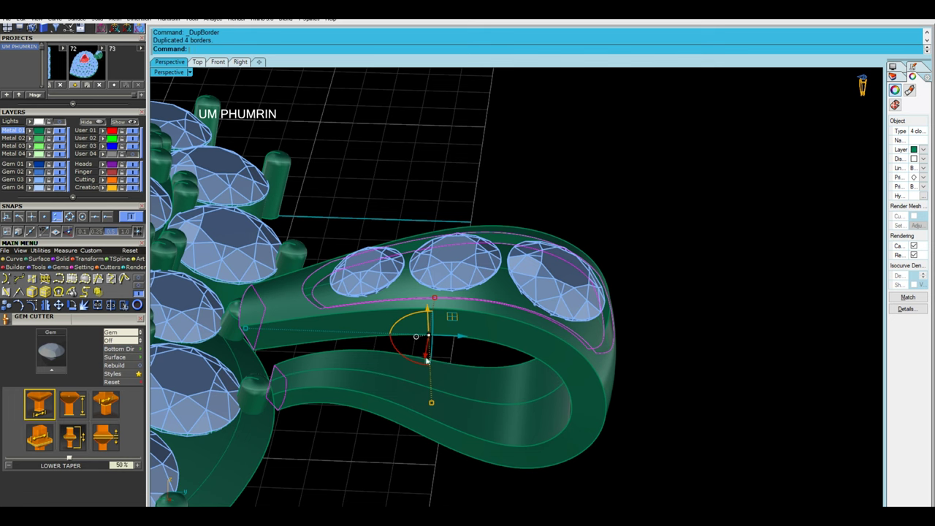
text(Lo)
right_drag(332, 462, 417, 374)
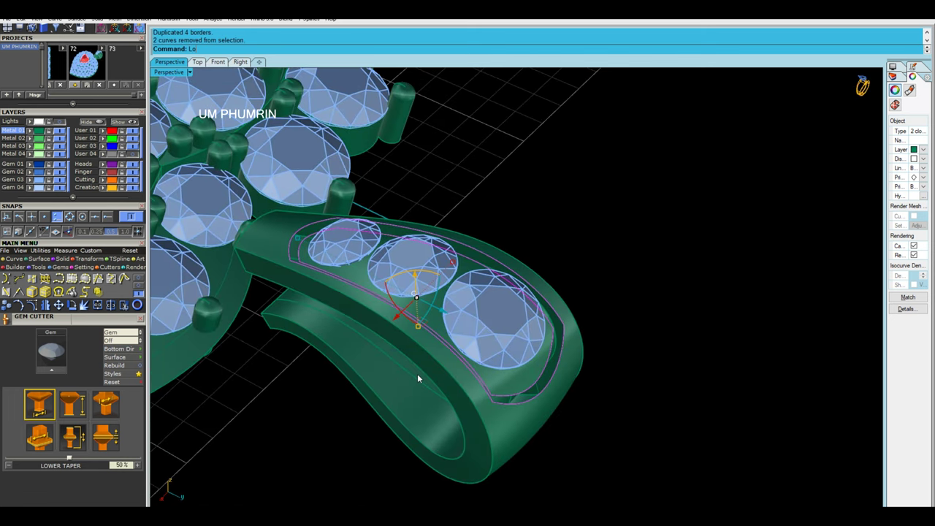
key(Return)
key(Return)
key(Return)
key(ctrl+z)
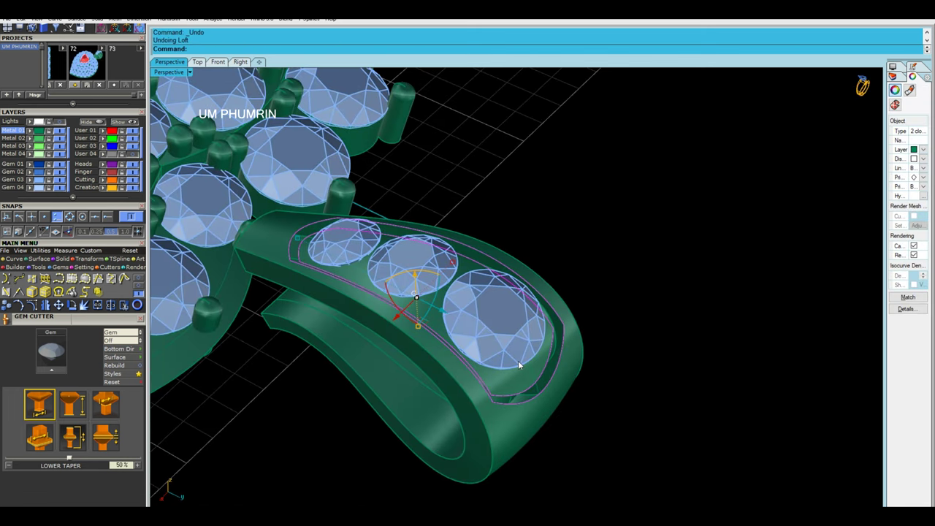
Isolate the two outline curves and draw a connecting rail line between them
key(ctrl+h)
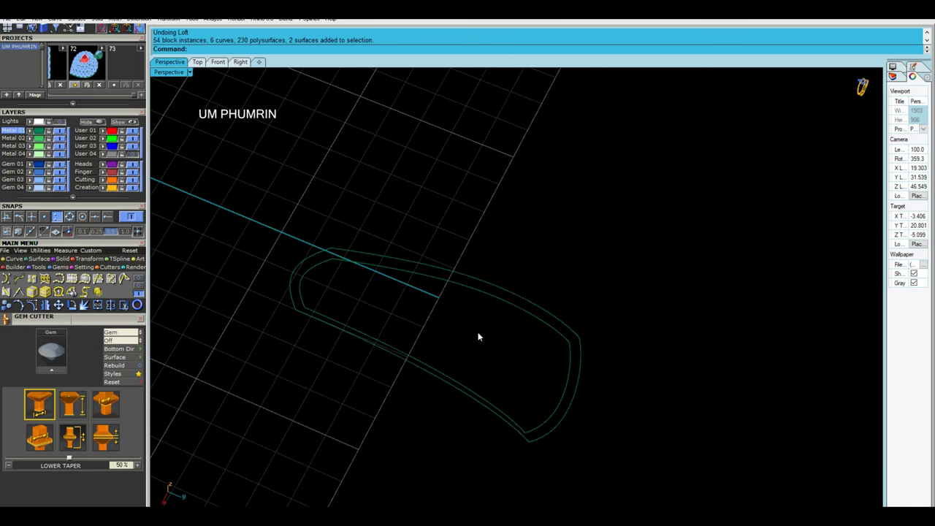
text(l)
key(Return)
click(307, 303)
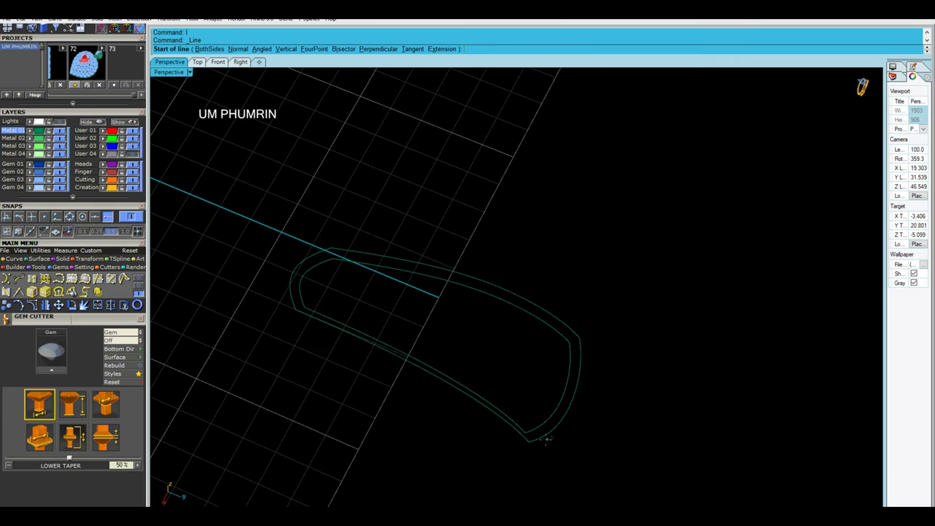
key(ctrl+a)
Sweep2 the three curves into a thin wall, then show all hidden parts
text(sweep1)
key(Return)
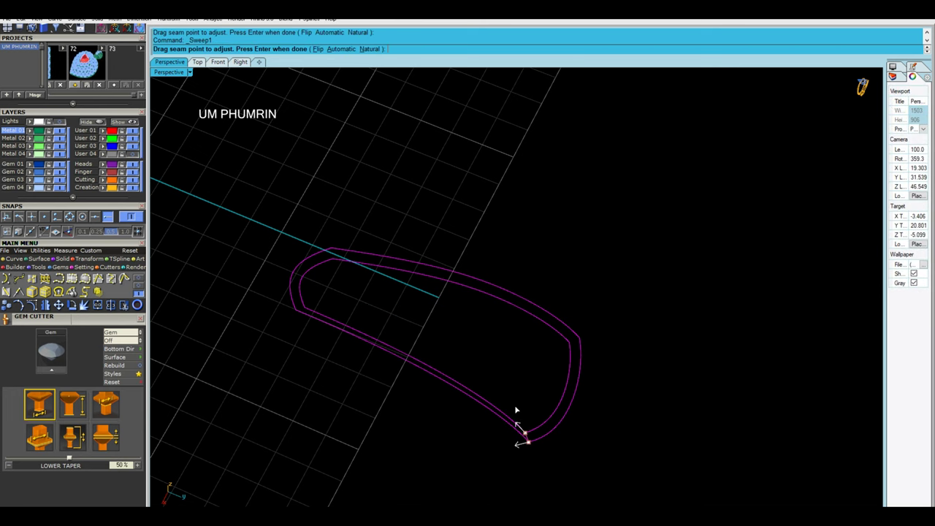
key(Escape)
key(ctrl+a)
text(sweep2)
key(Return)
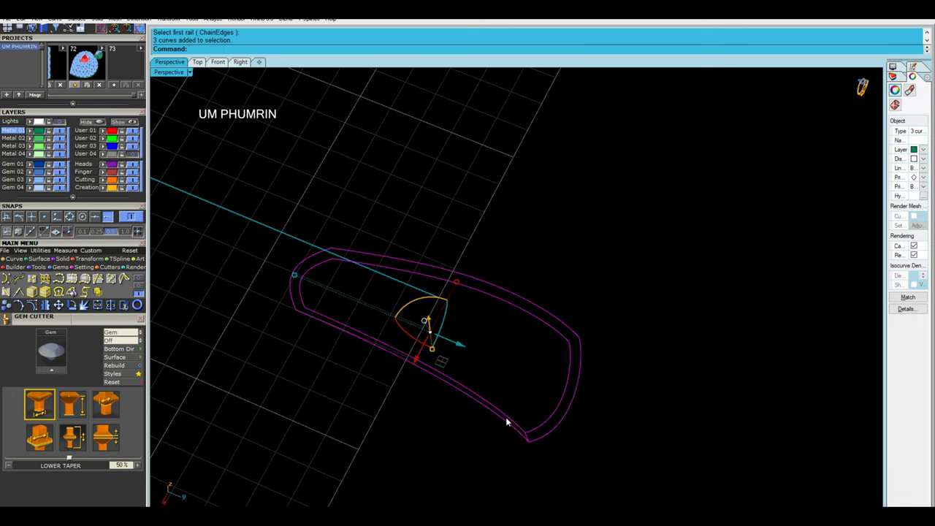
key(Return)
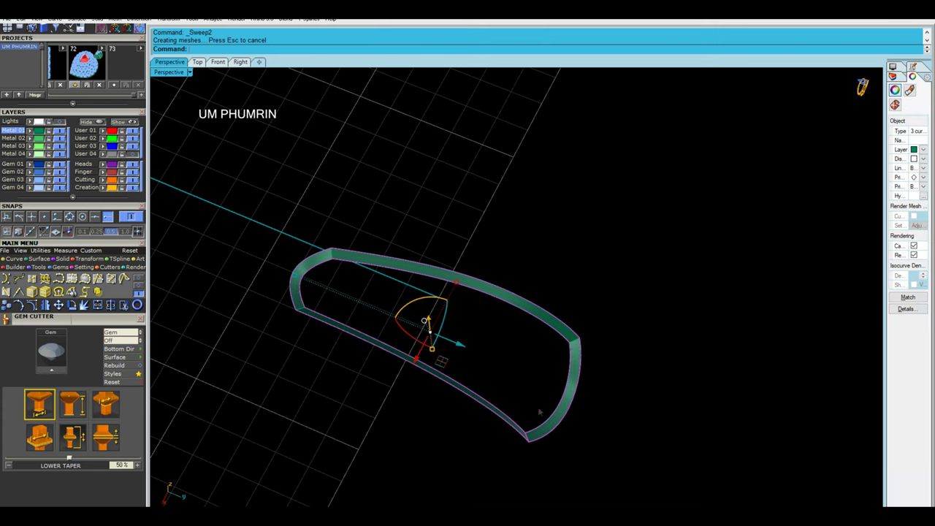
click(476, 403)
key(ctrl+alt+h)
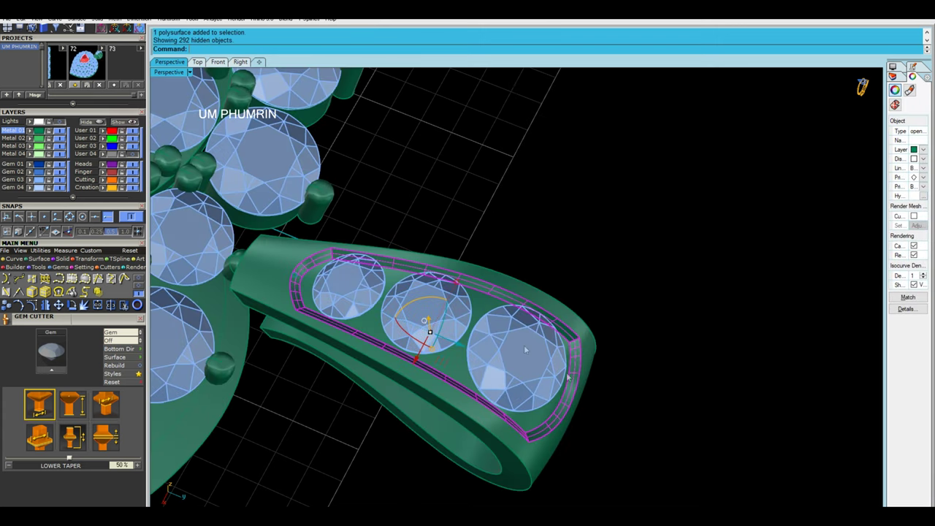
Join the swept wall to the bail, cap the open ends, and join into one solid
drag(486, 457, 459, 453)
key(ctrl+j)
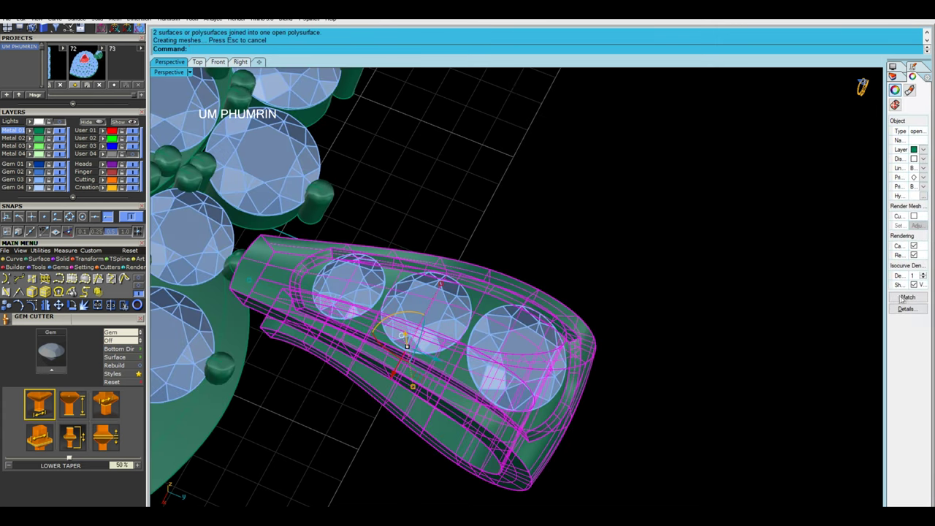
right_drag(668, 366, 677, 353)
text(Cap)
key(Return)
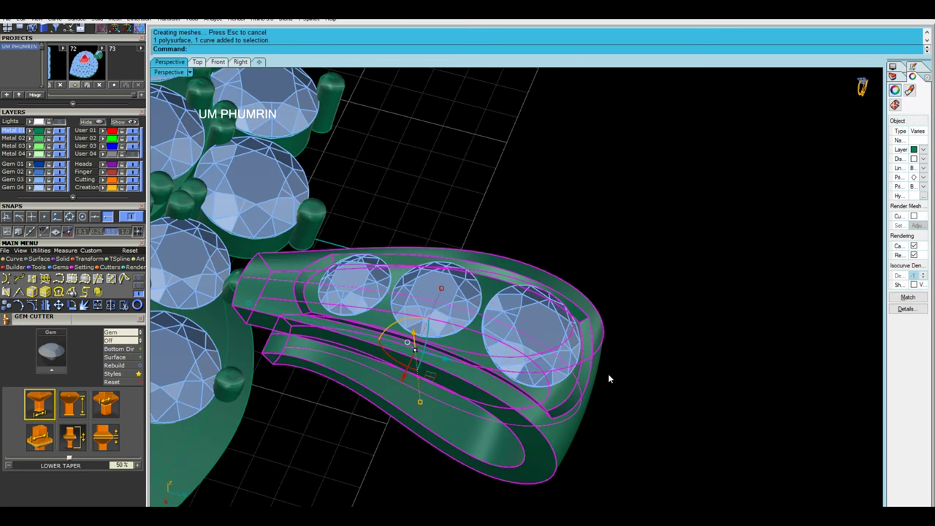
right_drag(608, 373, 579, 367)
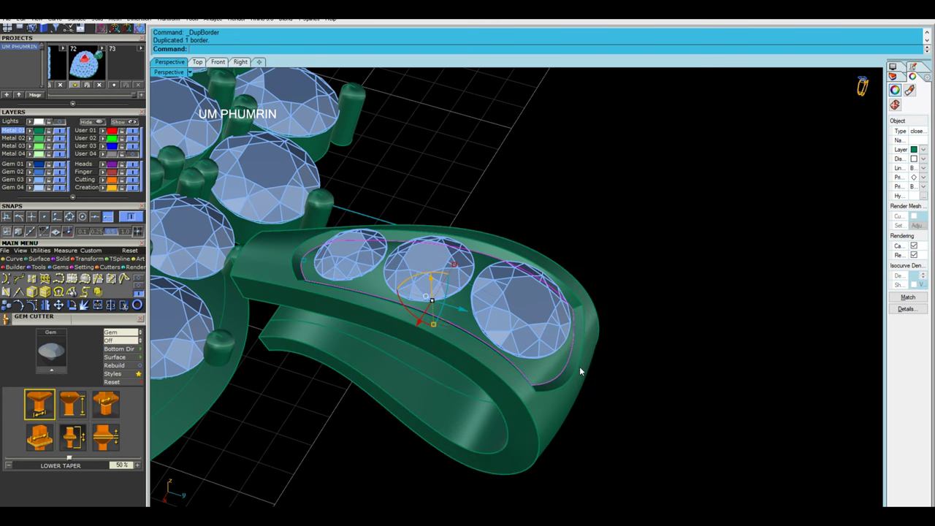
text(De)
scroll(577, 366, up, 3)
click(553, 397)
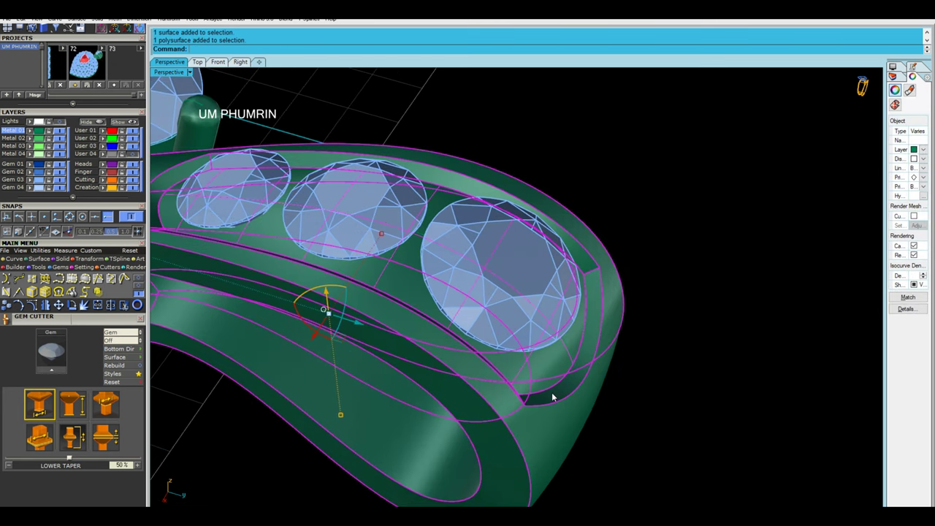
key(ctrl+j)
scroll(553, 397, down, 3)
Check the bail for open edges and delete the stray overlapping object
right_click(553, 395)
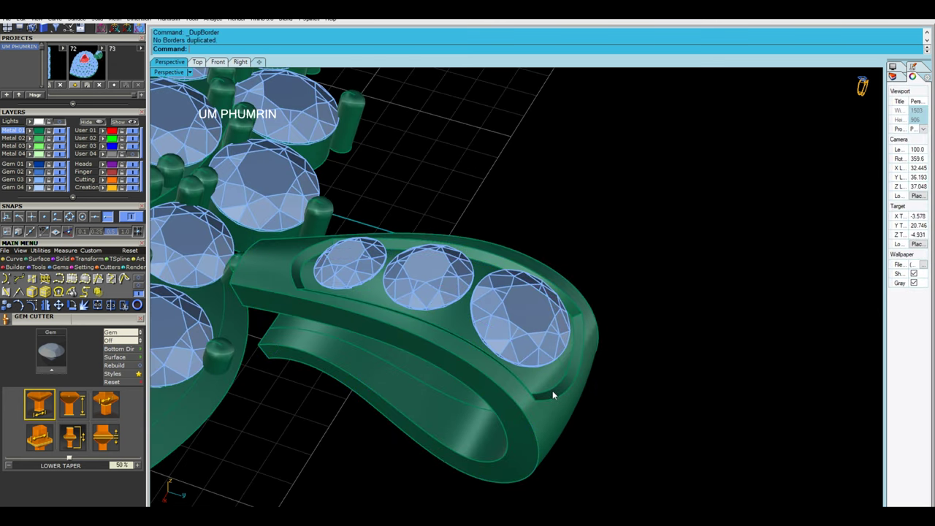
click(571, 372)
click(592, 395)
key(Delete)
mouse_move(584, 395)
right_down()
mouse_move(551, 335)
mouse_move(581, 343)
mouse_move(604, 307)
mouse_move(580, 313)
right_up()
In Right view, tilt and nudge the right-hand bail stone to follow the bail curve
click(539, 314)
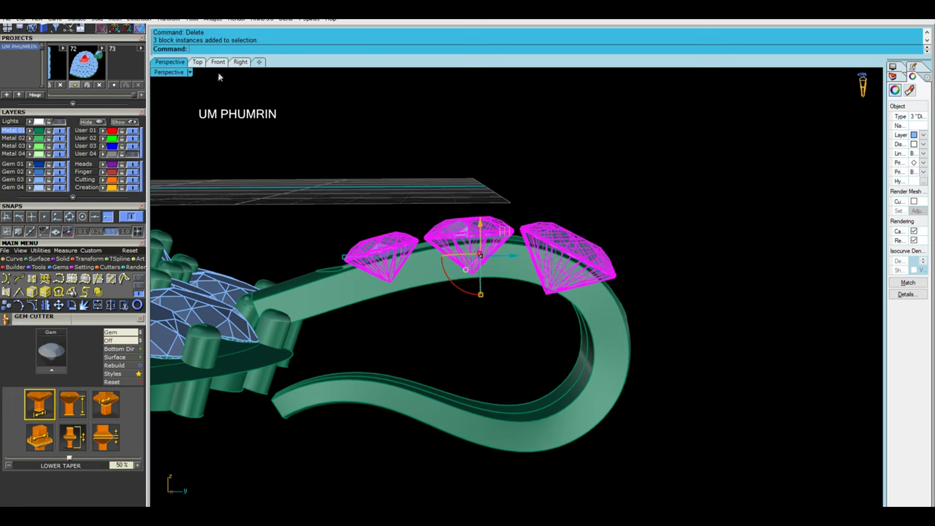
click(218, 61)
click(241, 62)
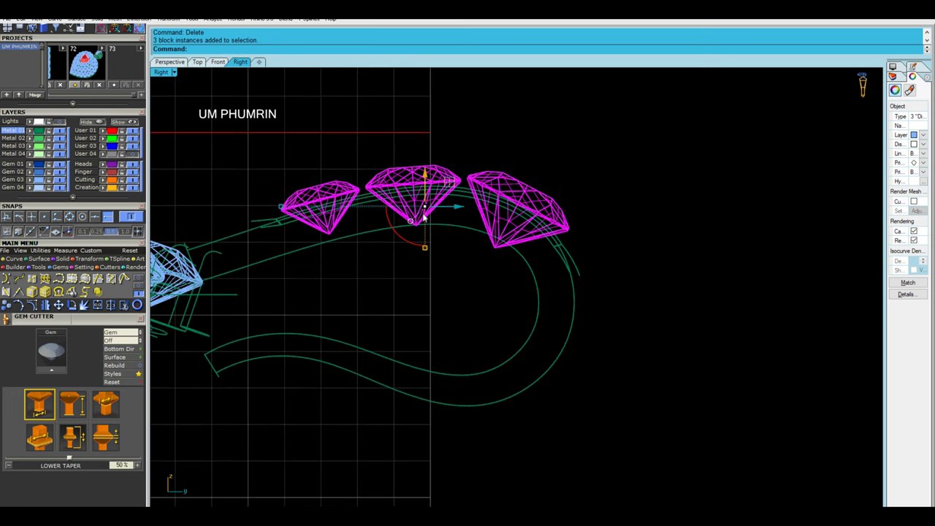
text(Gg)
click(488, 238)
scroll(533, 205, up, 2)
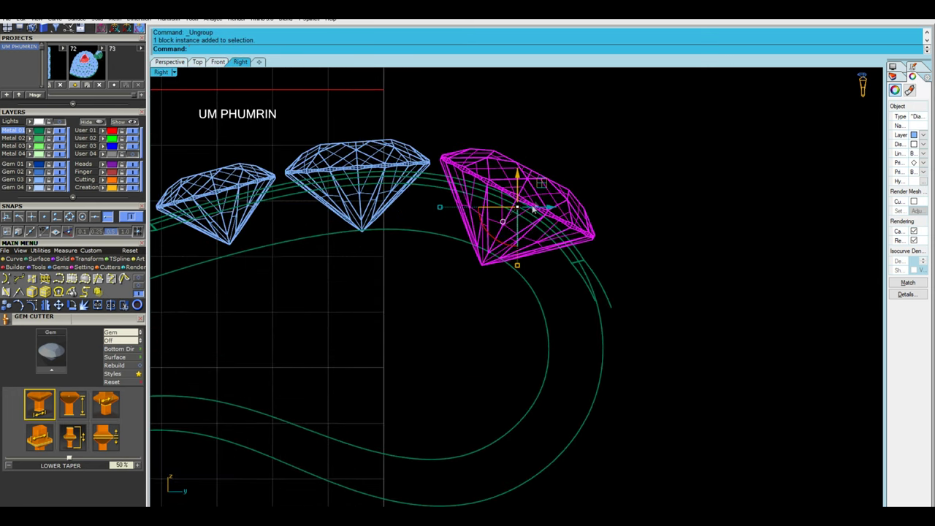
scroll(534, 204, up, 2)
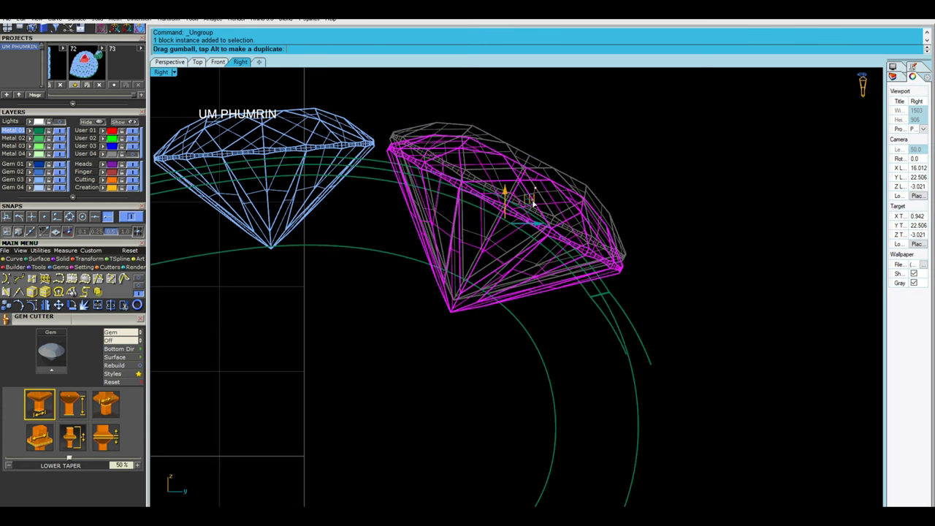
drag(534, 204, 528, 211)
mouse_move(358, 227)
right_down()
mouse_move(421, 230)
mouse_move(318, 211)
right_up()
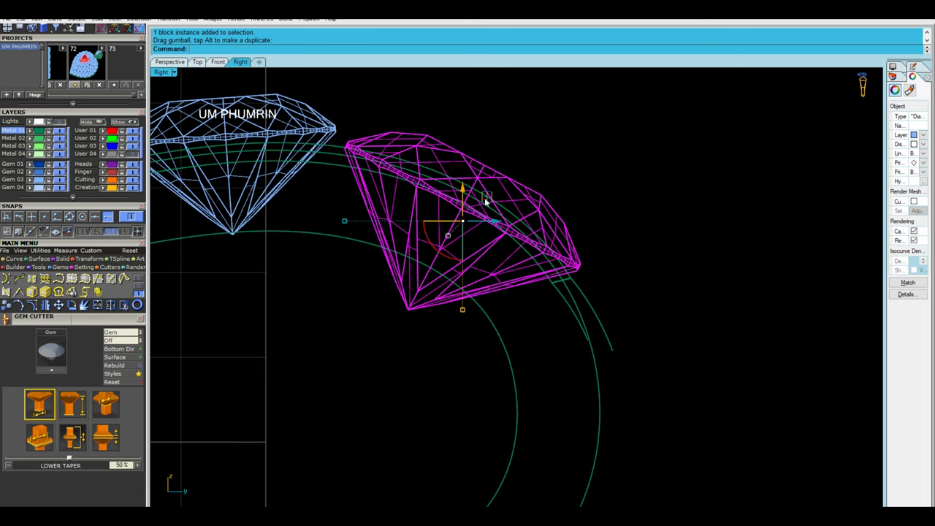
drag(486, 203, 494, 208)
right_drag(293, 136, 337, 152)
Tilt the left bail stone along the curve and set it lower on the bail
click(297, 162)
mouse_move(297, 163)
mouse_down()
mouse_move(298, 182)
mouse_move(336, 219)
mouse_up()
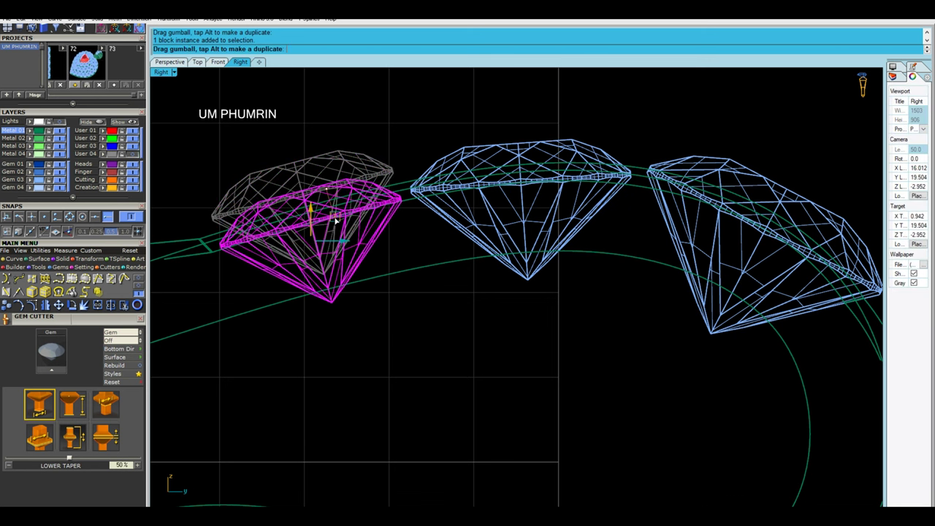
drag(336, 219, 335, 221)
click(523, 161)
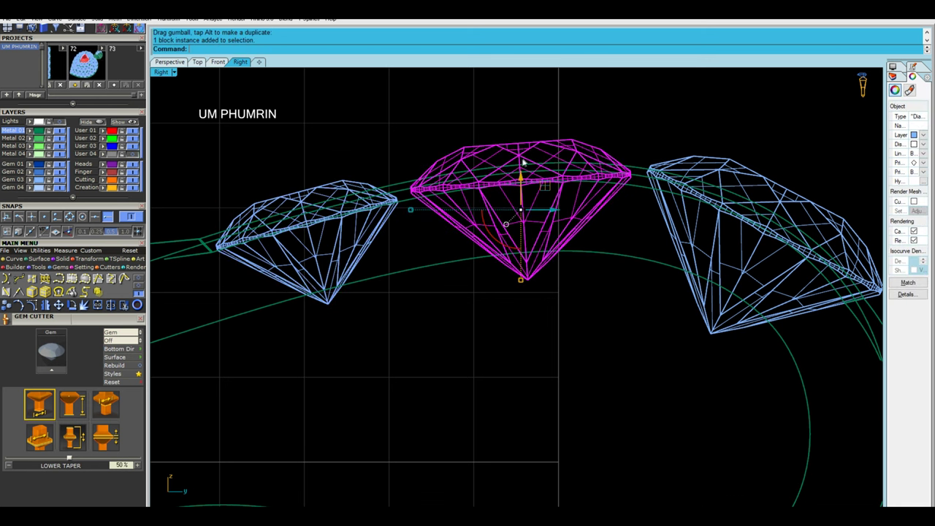
right_drag(523, 160, 410, 167)
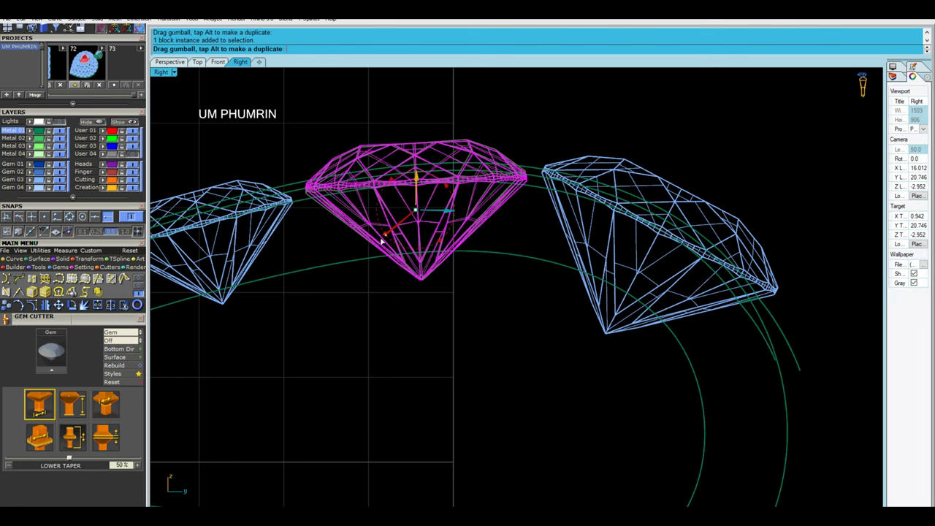
click(233, 107)
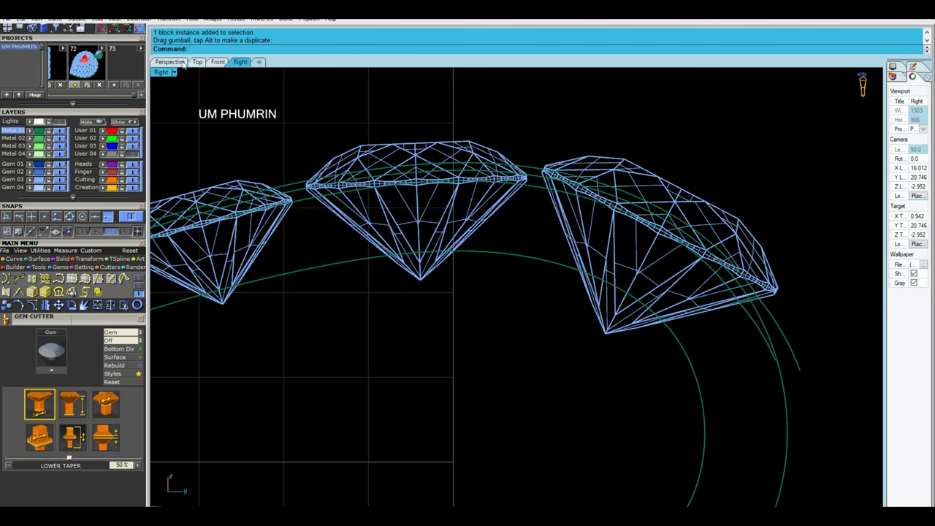
Return to Perspective and select the near bail stone
click(170, 62)
mouse_move(409, 196)
right_down()
mouse_move(441, 273)
mouse_move(483, 253)
mouse_move(455, 217)
mouse_move(359, 226)
right_up()
click(357, 227)
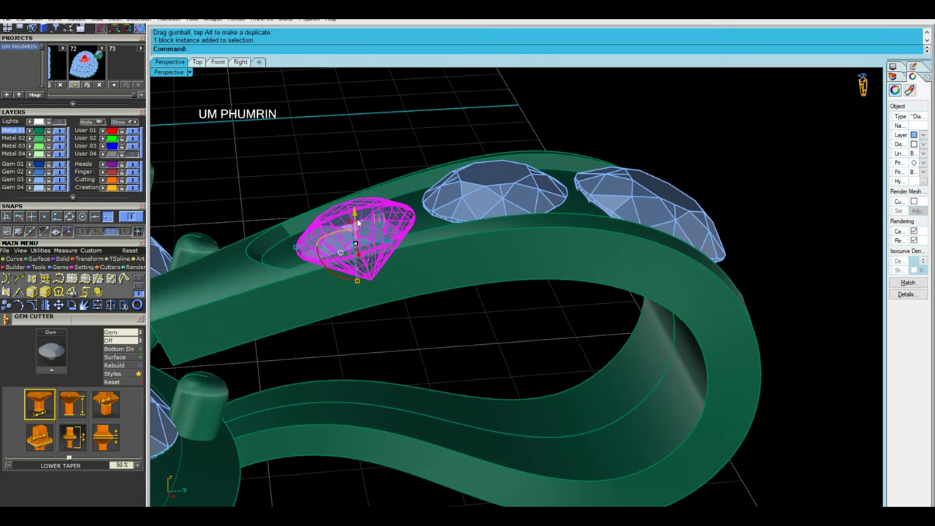
text(gm)
Reposition the near and far bail stones onto the bail surface with gm
key(Return)
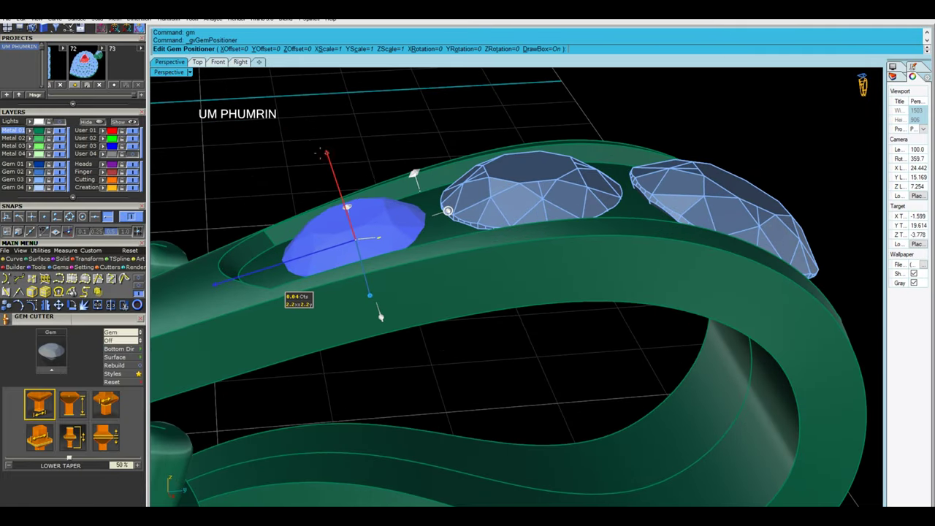
key(Return)
mouse_move(381, 316)
right_down()
mouse_move(413, 215)
mouse_move(360, 271)
mouse_move(482, 285)
mouse_move(525, 234)
right_up()
click(500, 281)
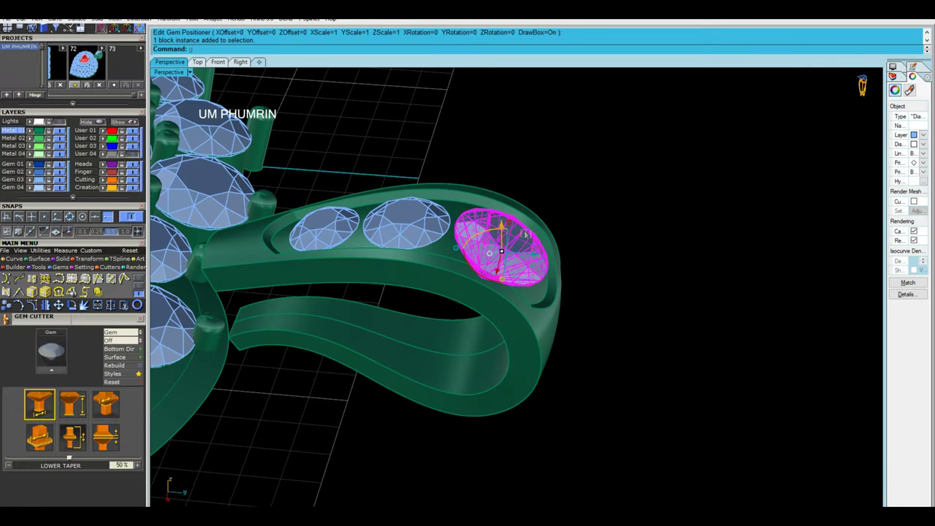
text(gm)
key(Return)
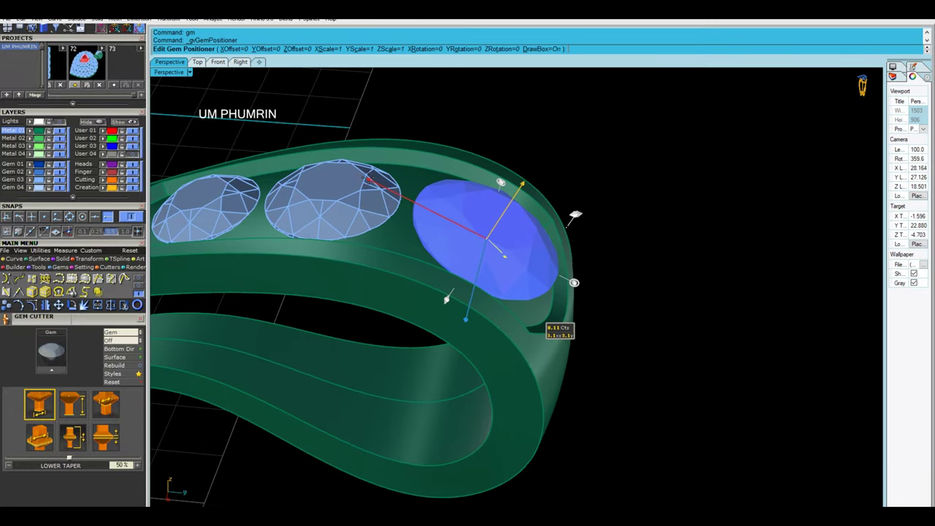
key(Return)
In Right view, rotate the right-hand bail stone to tilt onto the bail curve
click(218, 61)
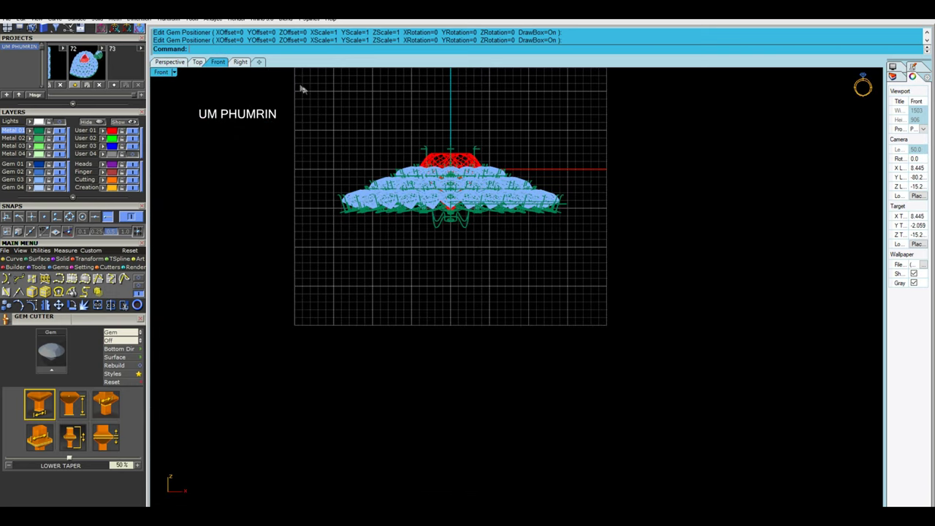
click(241, 62)
right_drag(296, 101, 495, 232)
scroll(495, 231, up, 3)
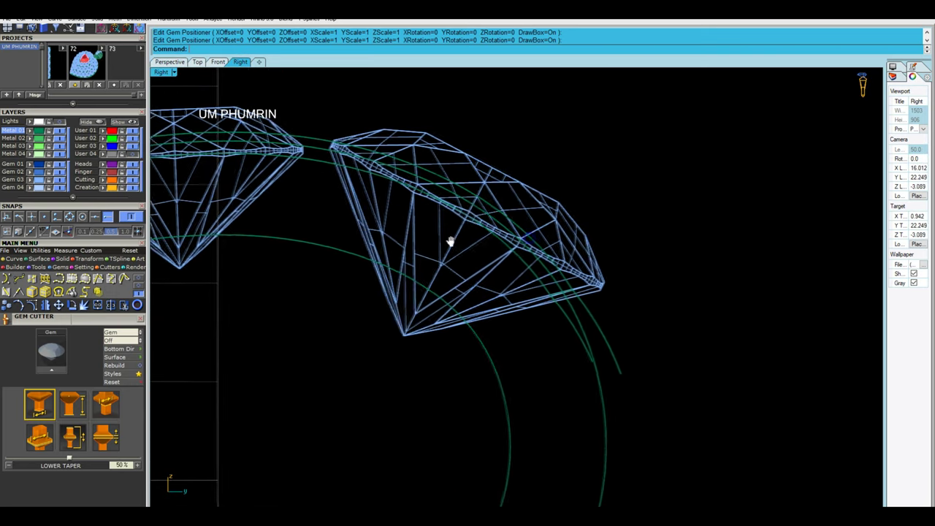
click(450, 242)
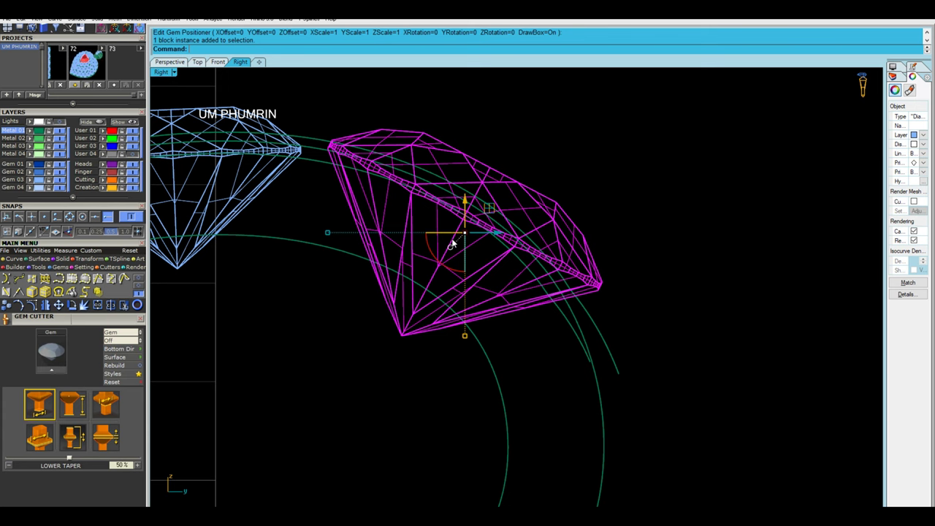
text(r)
key(Return)
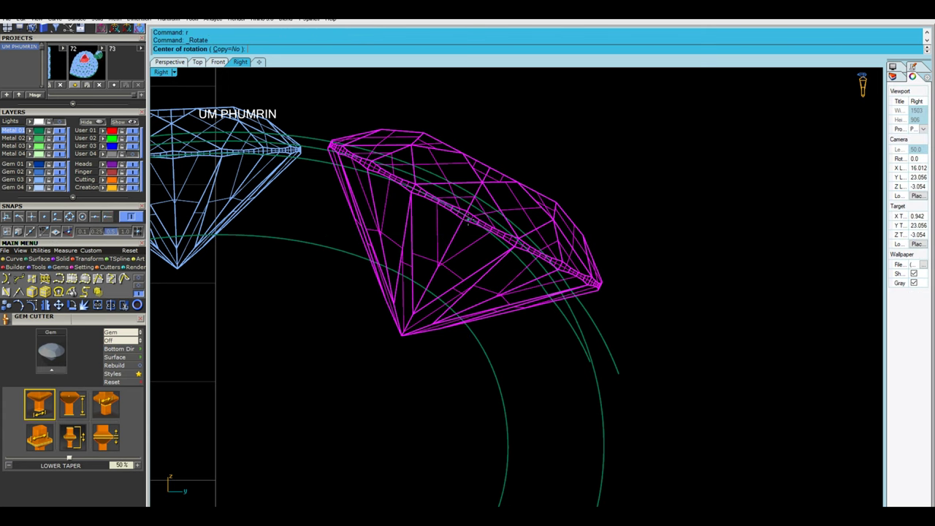
click(599, 283)
click(735, 286)
click(658, 278)
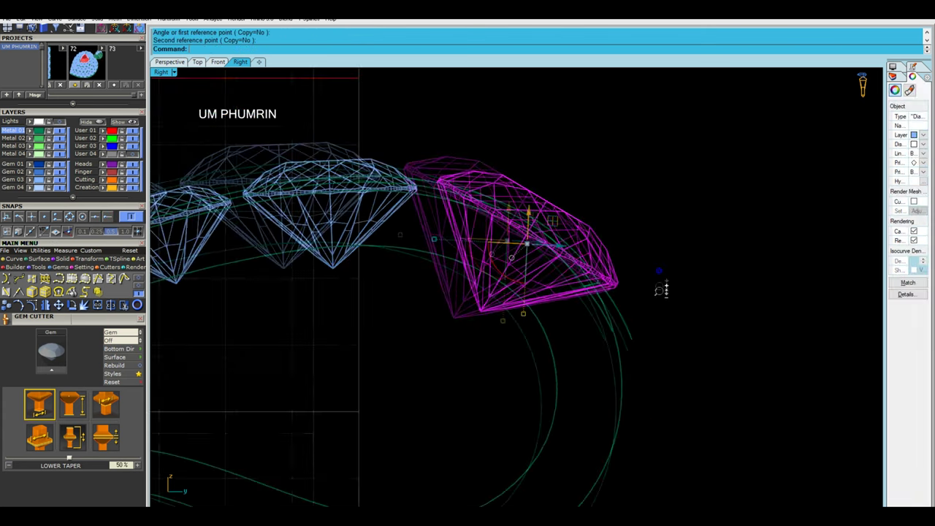
click(177, 63)
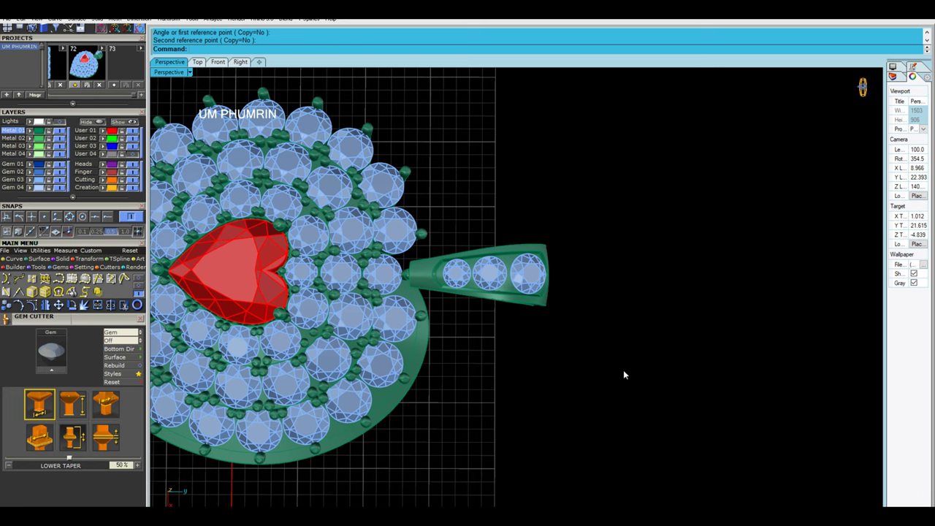
drag(616, 361, 495, 207)
drag(434, 161, 604, 300)
scroll(614, 303, up, 2)
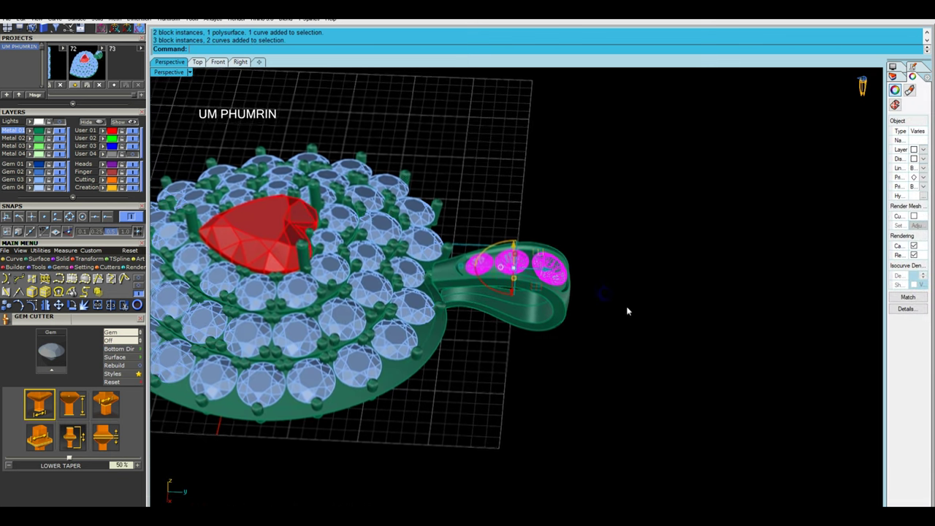
click(627, 309)
scroll(560, 323, up, 3)
click(428, 344)
click(453, 368)
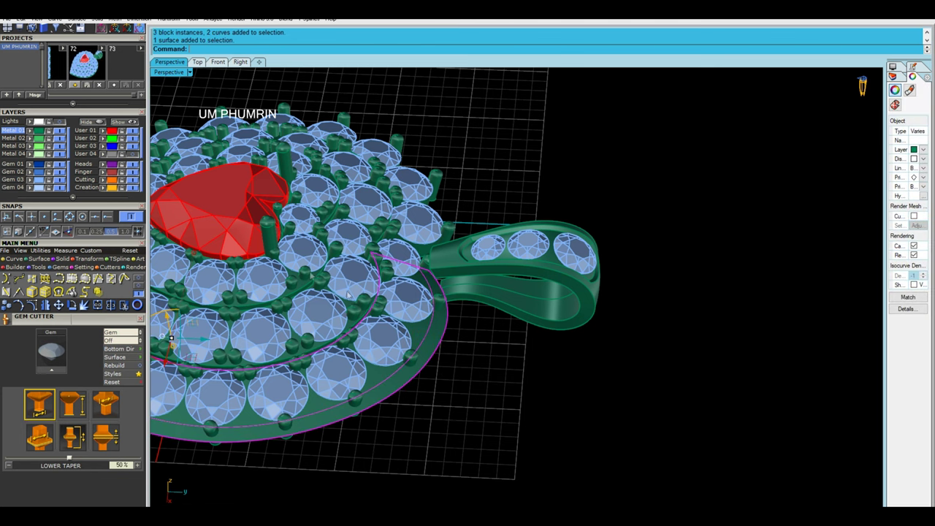
click(268, 297)
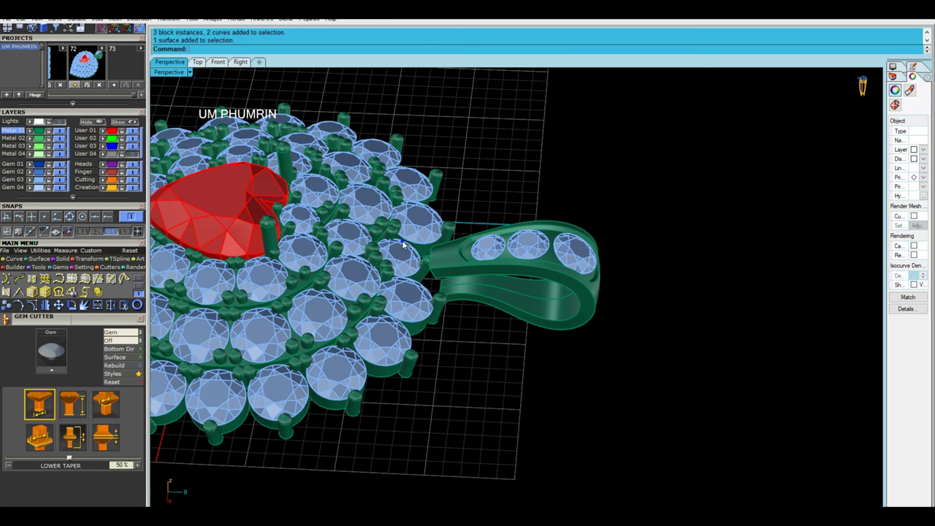
scroll(268, 298, up, 2)
scroll(268, 297, up, 2)
key(Escape)
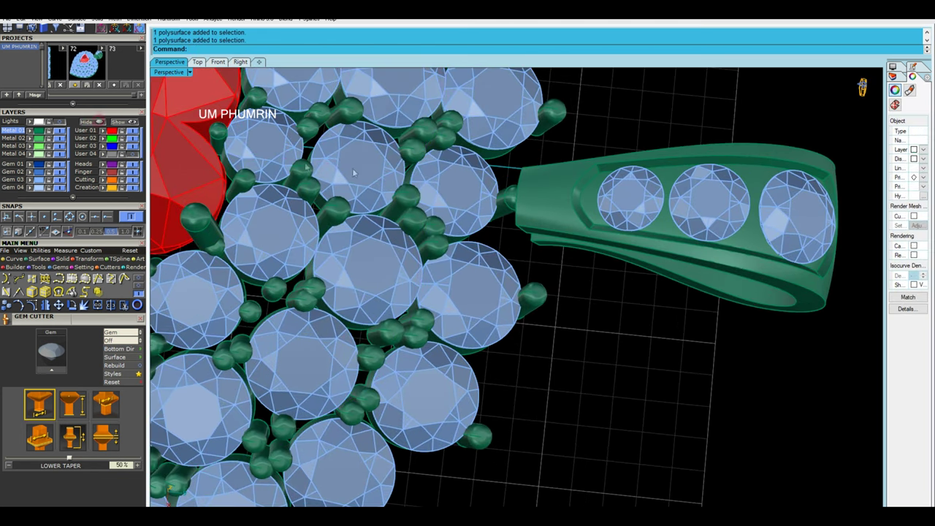
scroll(414, 290, down, 5)
mouse_move(413, 290)
right_down()
mouse_move(447, 191)
mouse_move(500, 331)
right_up()
scroll(447, 191, up, 4)
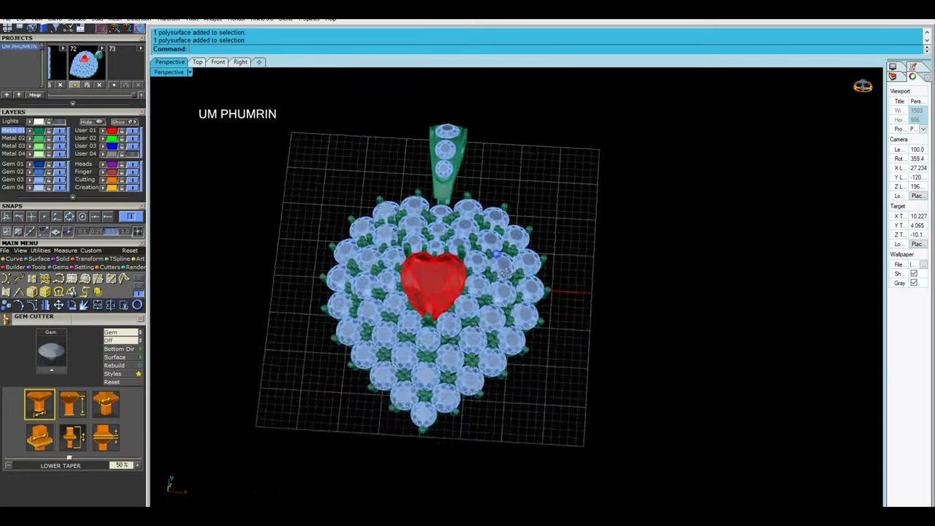
scroll(505, 322, up, 3)
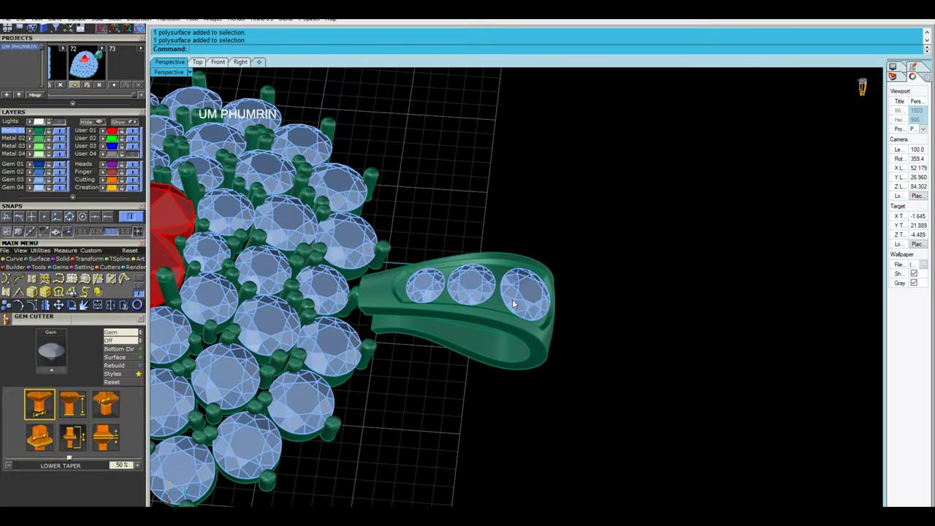
text(P)
key(Return)
Set prongs on the bail surface, flipped, with a 0.3 drop
click(513, 304)
scroll(504, 292, up, 5)
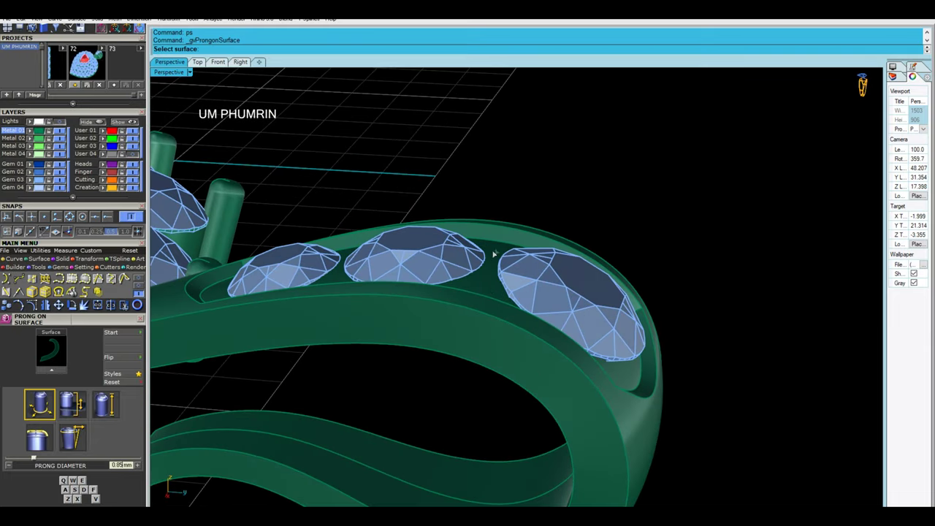
click(361, 49)
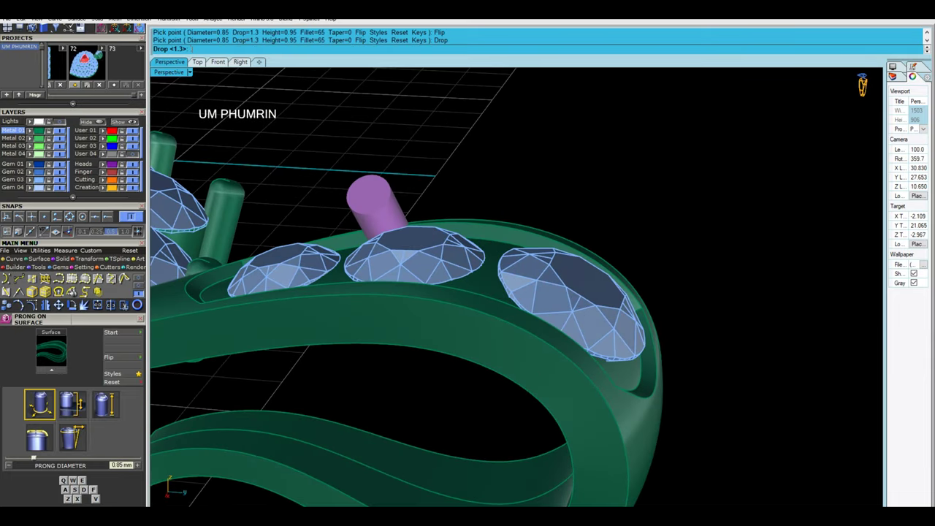
text(.3)
key(Return)
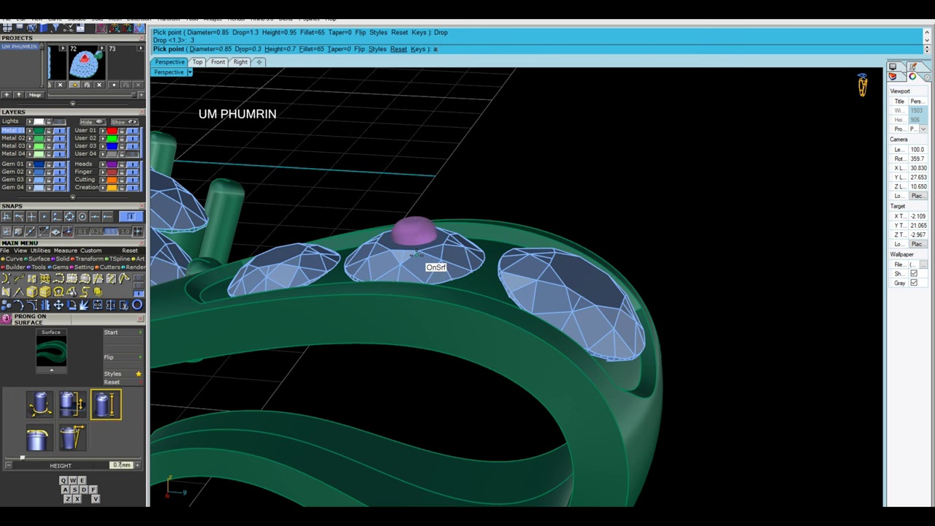
Place two 0.7 mm prongs between the first stones, raising height to 0.75
right_drag(416, 255, 394, 257)
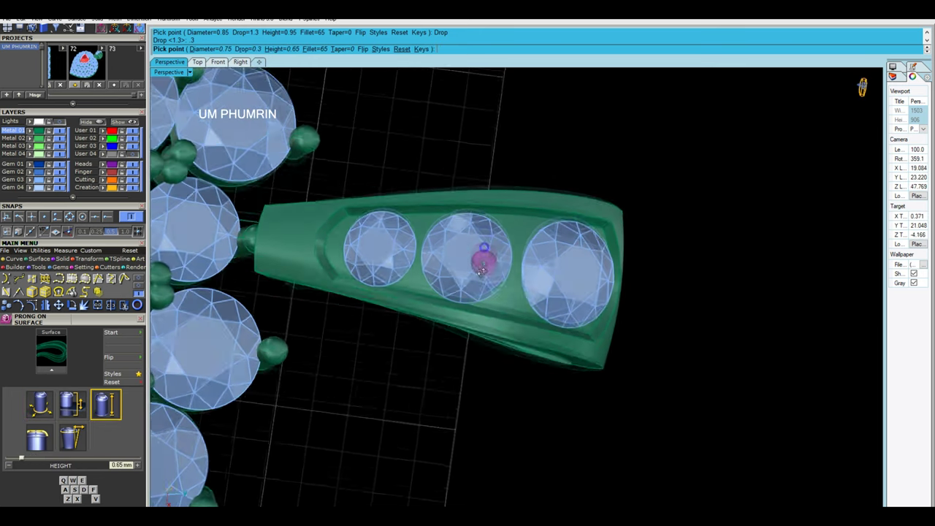
scroll(393, 257, up, 2)
key(q)
scroll(385, 249, up, 2)
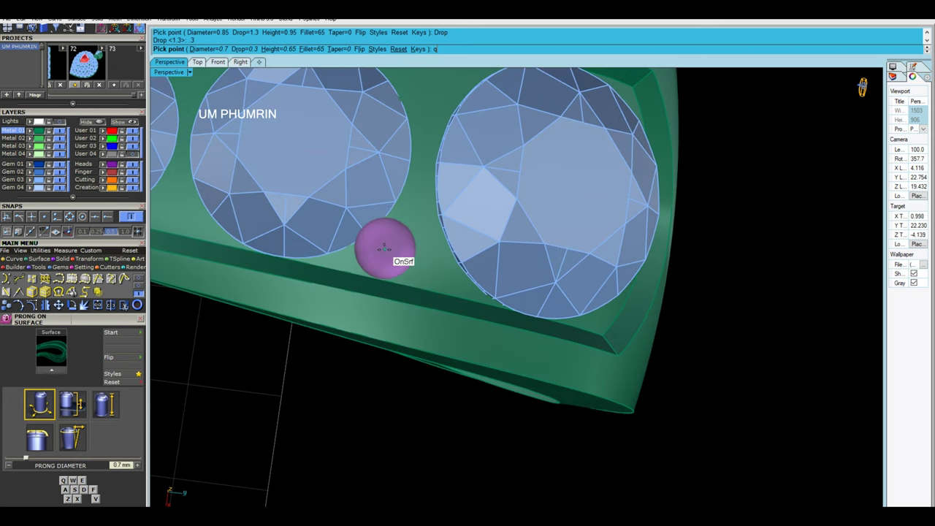
click(380, 249)
mouse_move(344, 246)
right_down()
mouse_move(371, 156)
mouse_move(439, 180)
mouse_move(370, 265)
right_up()
key(d)
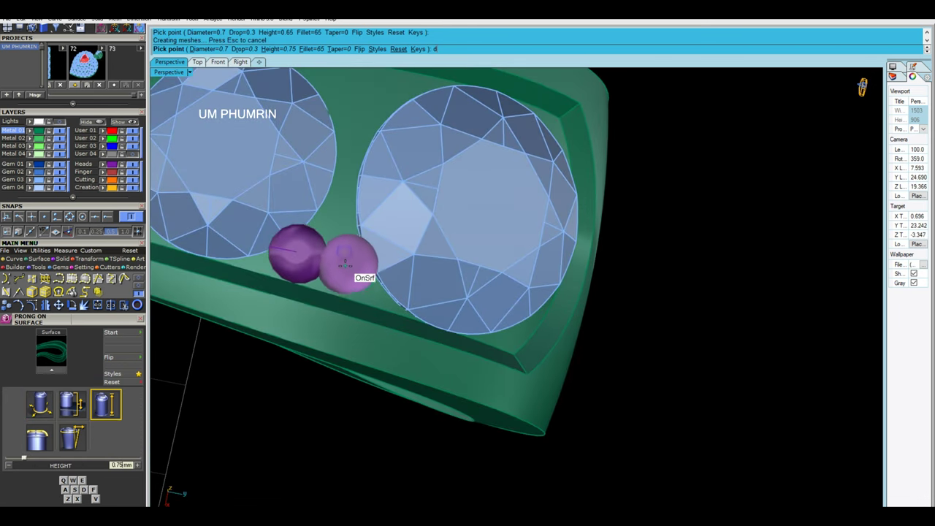
click(348, 269)
Place 0.75 mm prongs beside the large, lower and top bail stones
key(a)
mouse_move(355, 261)
right_down()
mouse_move(371, 293)
mouse_move(442, 269)
right_up()
click(500, 297)
right_drag(499, 298, 561, 235)
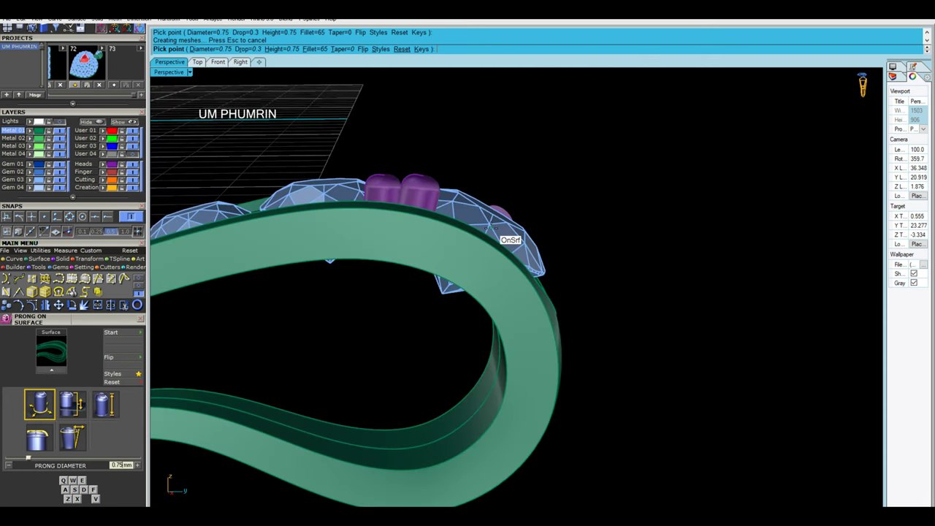
mouse_move(487, 228)
right_down()
mouse_move(387, 252)
mouse_move(443, 270)
mouse_move(420, 260)
mouse_move(543, 226)
mouse_move(600, 248)
mouse_move(480, 285)
mouse_move(491, 256)
mouse_move(582, 192)
mouse_move(614, 220)
mouse_move(603, 232)
mouse_move(394, 203)
mouse_move(434, 283)
right_up()
mouse_move(461, 243)
right_down()
mouse_move(486, 307)
mouse_move(433, 215)
mouse_move(514, 200)
mouse_move(552, 214)
mouse_move(514, 296)
mouse_move(548, 193)
mouse_move(365, 250)
mouse_move(501, 314)
mouse_move(450, 305)
right_up()
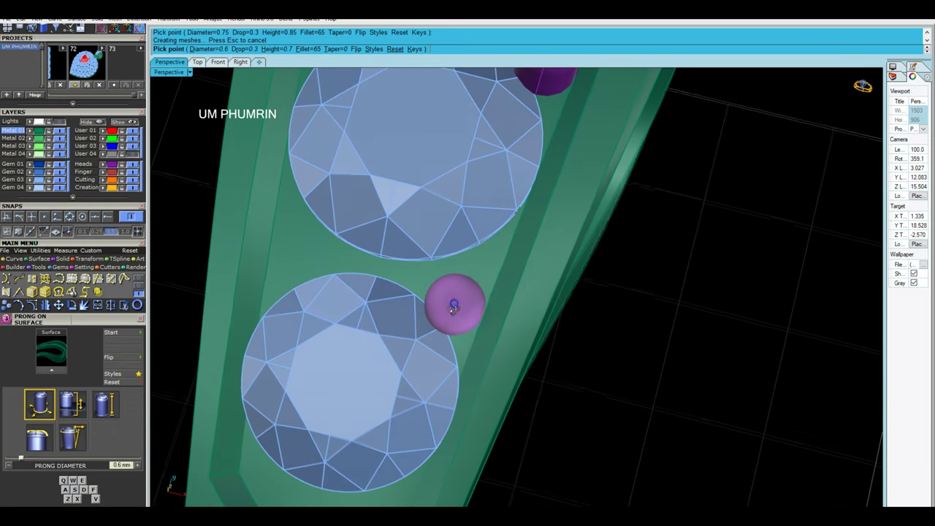
click(452, 309)
mouse_move(472, 269)
right_down()
mouse_move(473, 255)
mouse_move(412, 372)
mouse_move(371, 361)
mouse_move(397, 375)
mouse_move(420, 369)
mouse_move(438, 260)
mouse_move(417, 367)
right_up()
click(472, 271)
Place a final 0.65 mm prong below the bottom bail stone
key(e)
scroll(437, 353, up, 3)
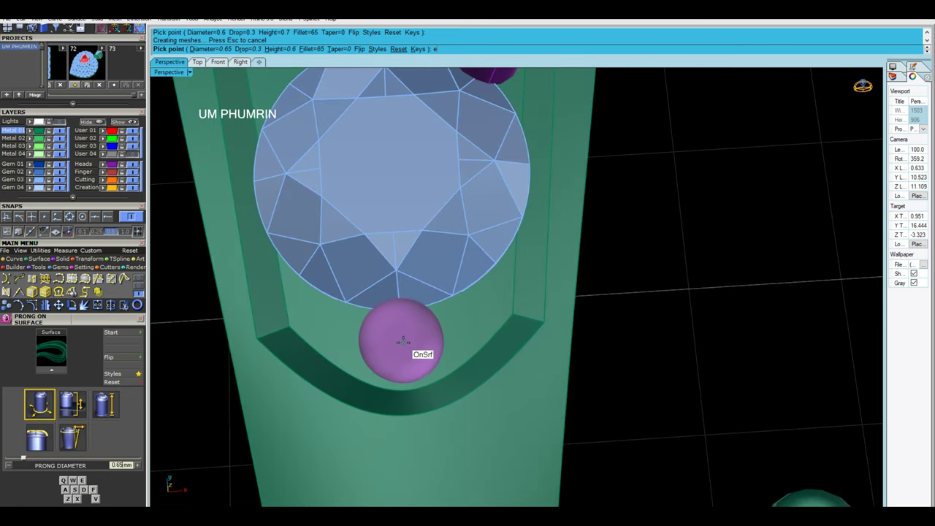
click(402, 340)
scroll(441, 359, down, 3)
mouse_move(441, 359)
right_down()
mouse_move(462, 338)
mouse_move(468, 292)
right_up()
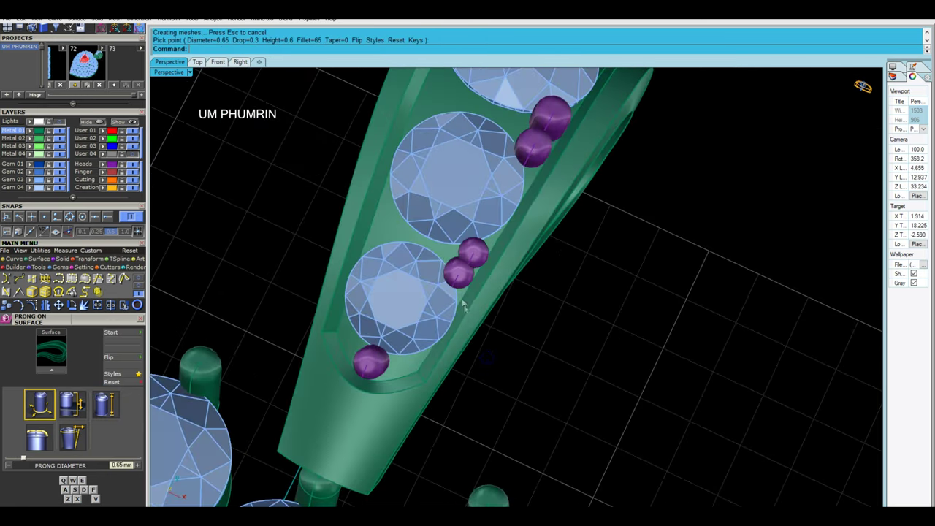
scroll(468, 277, up, 2)
key(Escape)
Mirror the prongs on one side of the bail to the opposite edge, starting at 0
scroll(596, 351, down, 2)
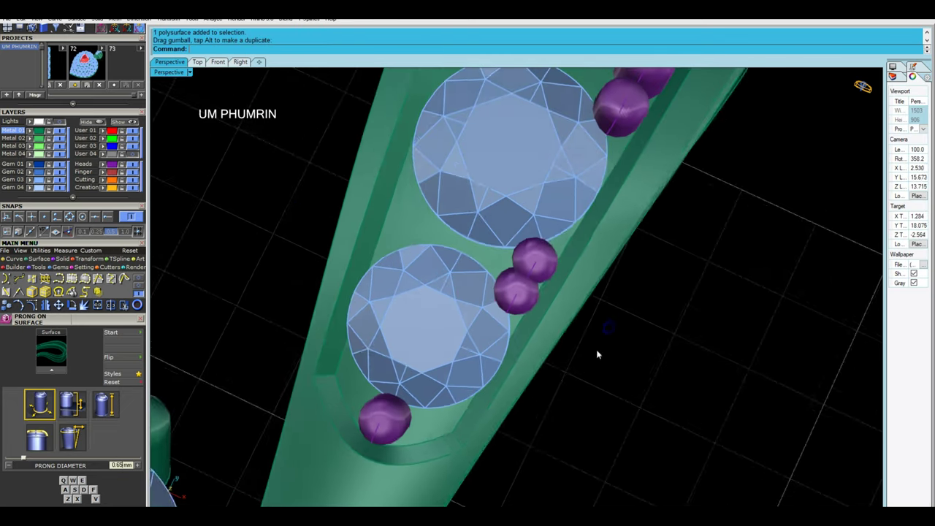
scroll(596, 389, down, 3)
right_drag(596, 389, 568, 365)
drag(512, 174, 563, 344)
right_drag(562, 343, 569, 353)
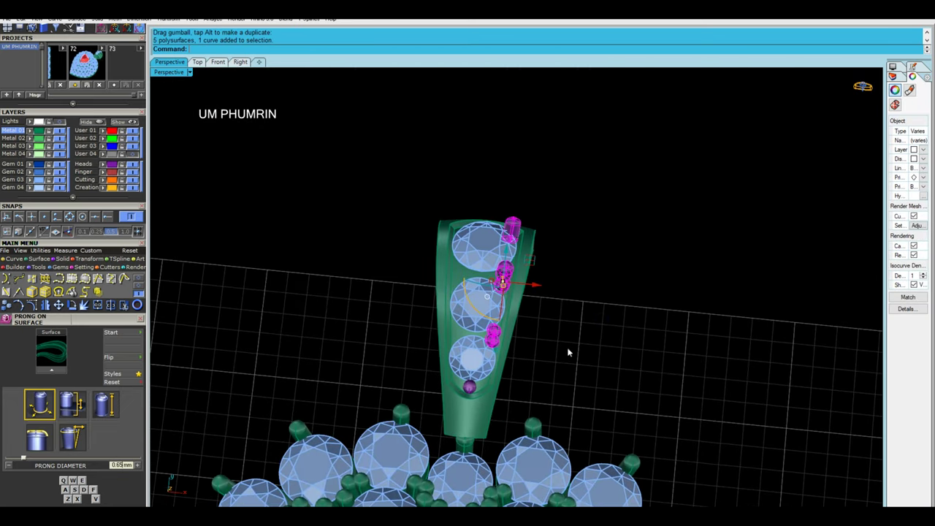
text(0)
key(Return)
click(564, 184)
right_drag(564, 183, 558, 379)
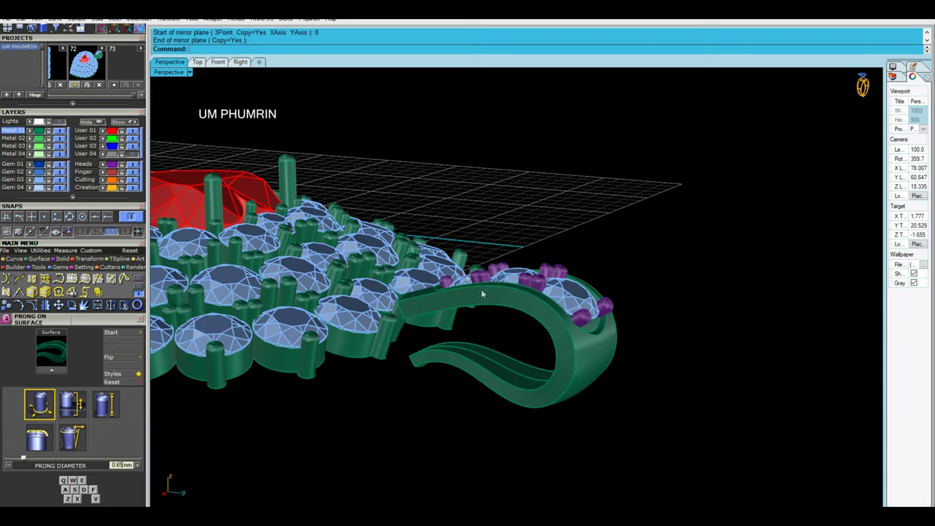
scroll(558, 379, up, 3)
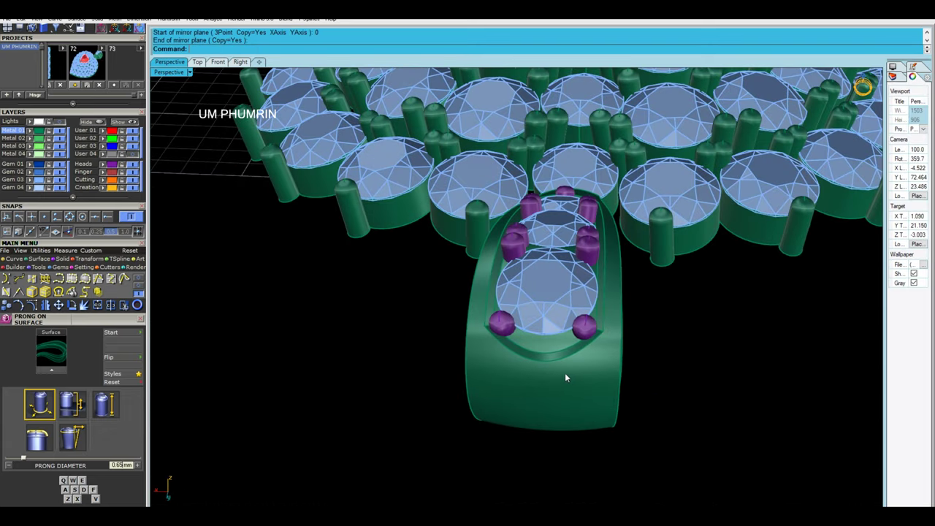
scroll(564, 373, down, 5)
right_drag(524, 345, 646, 350)
Select all eleven bail prongs with the bail stones as a group, leaving the bail itself out
click(112, 167)
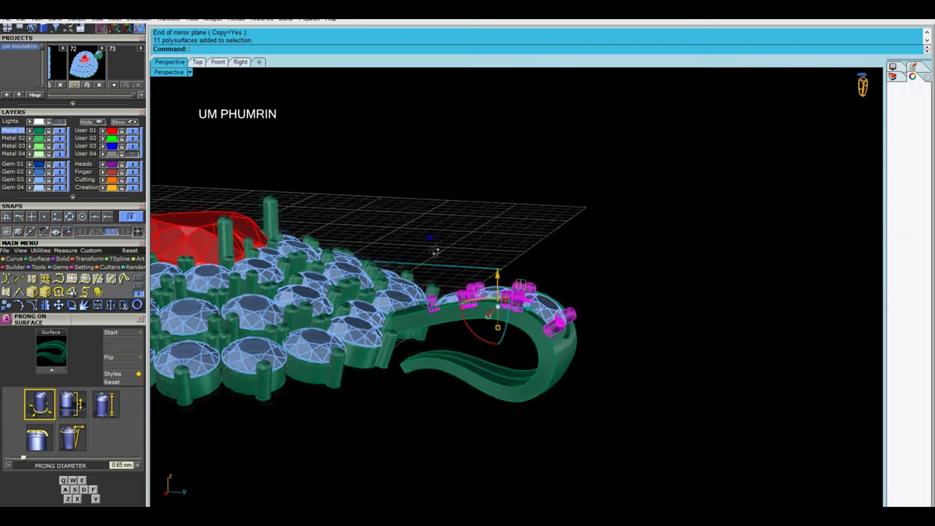
right_drag(495, 292, 459, 268)
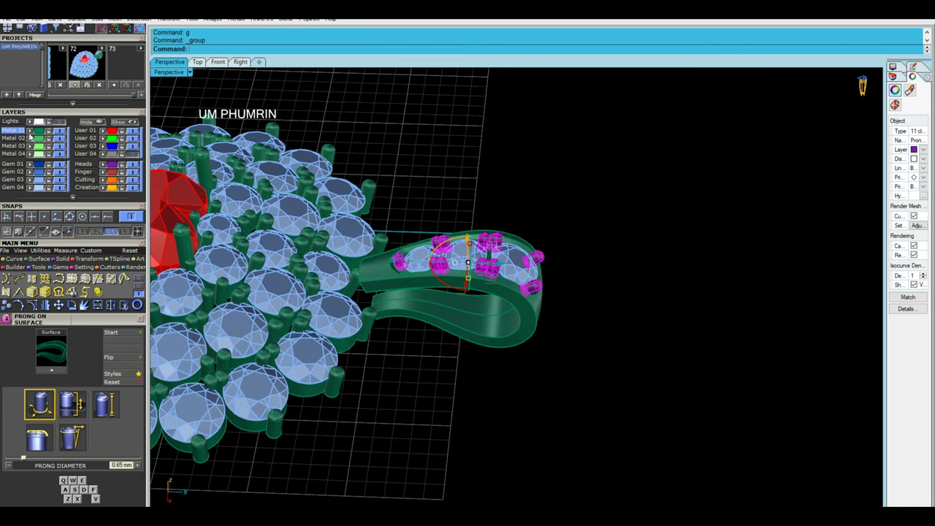
click(454, 260)
right_drag(455, 260, 421, 255)
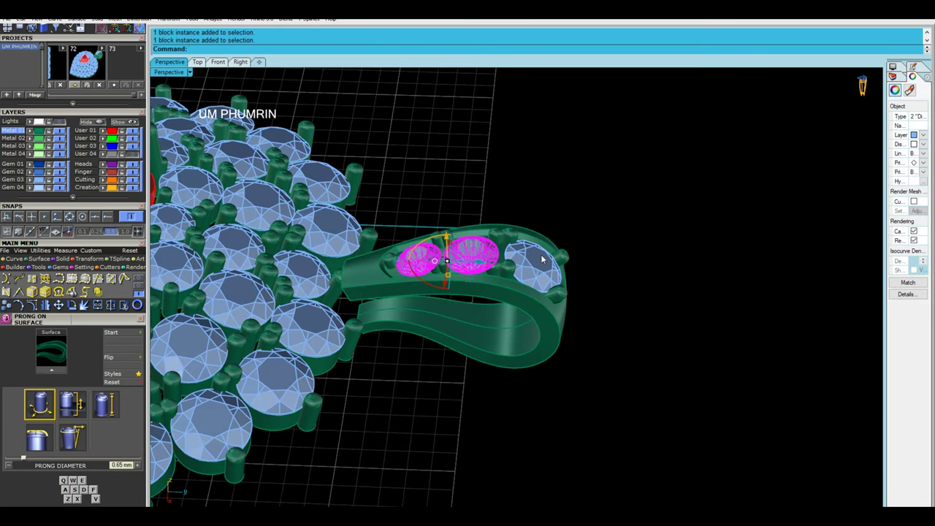
click(498, 273)
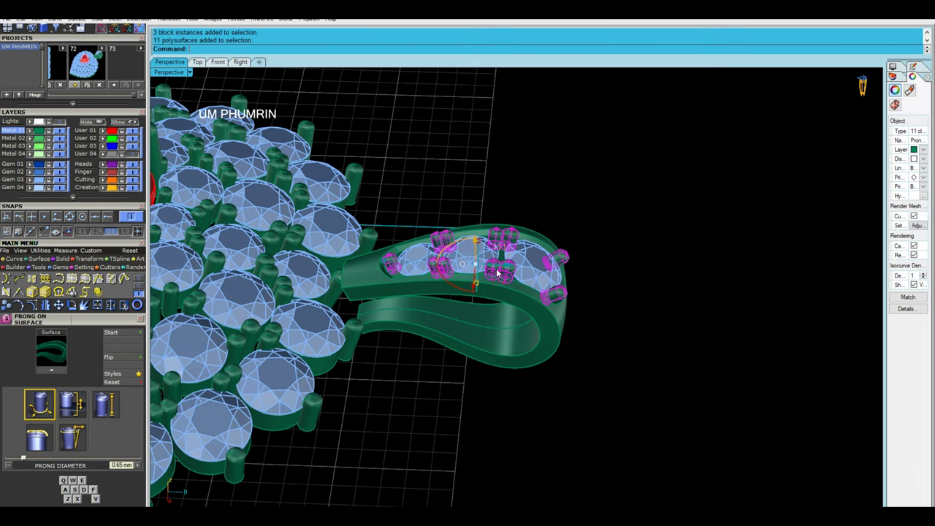
shift+click(561, 322)
click(647, 314)
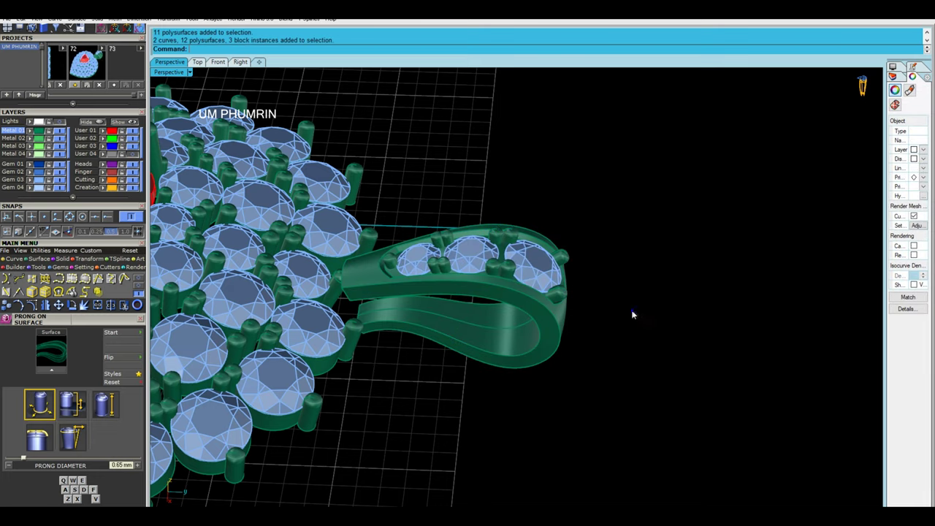
scroll(585, 277, down, 5)
mouse_move(541, 229)
right_down()
mouse_move(566, 336)
mouse_move(575, 334)
mouse_move(549, 232)
mouse_move(589, 320)
mouse_move(640, 325)
mouse_move(595, 292)
right_up()
Mirror the curve across the pendant from the origin and join both halves into one closed curve
scroll(613, 311, down, 2)
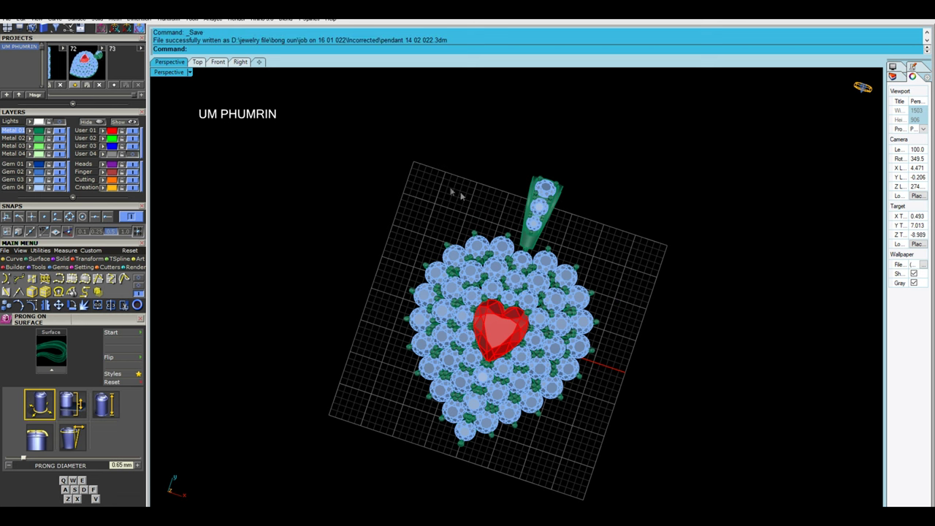
right_drag(452, 190, 535, 377)
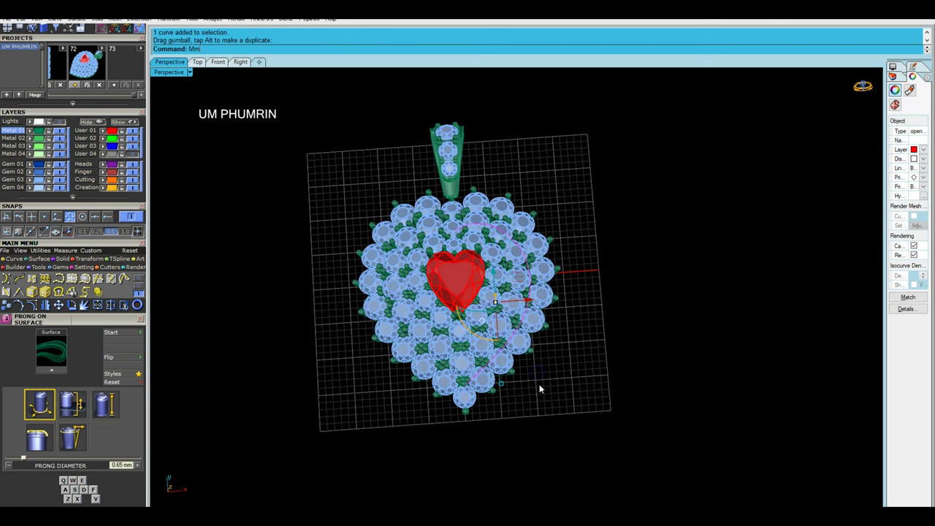
text(0)
key(Return)
click(492, 435)
right_drag(493, 435, 443, 317)
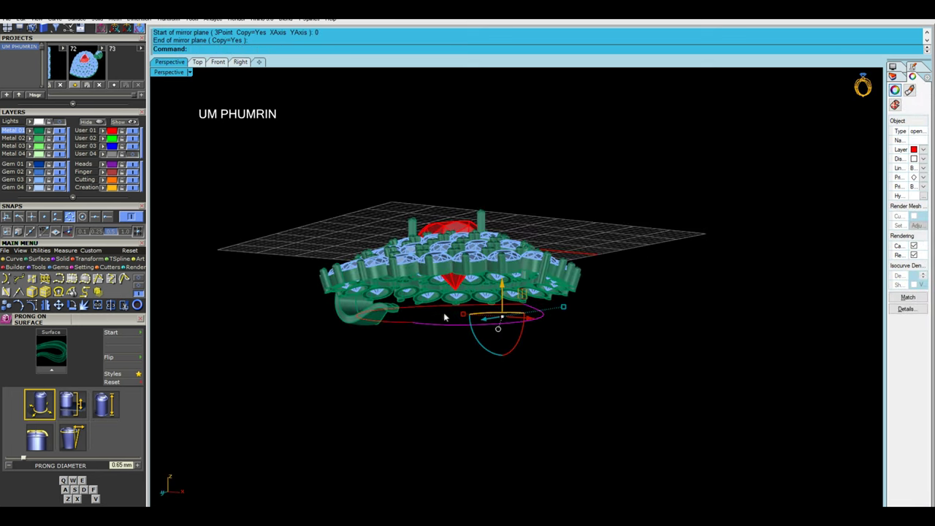
key(ctrl+j)
mouse_move(454, 319)
right_down()
mouse_move(430, 353)
mouse_move(397, 351)
mouse_move(518, 460)
mouse_move(551, 431)
mouse_move(582, 318)
right_up()
mouse_move(494, 319)
right_down()
mouse_move(486, 333)
mouse_move(494, 345)
mouse_move(506, 341)
right_up()
right_click(494, 346)
click(506, 342)
Pipe the joined curve with diameter 1 and adjust the new pipe's position
text(pipe)
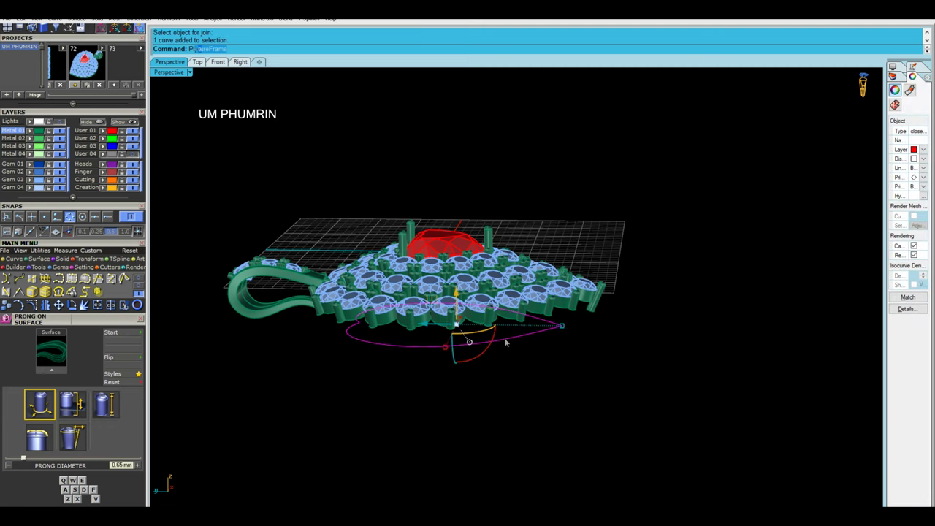
key(Return)
text(1)
key(Return)
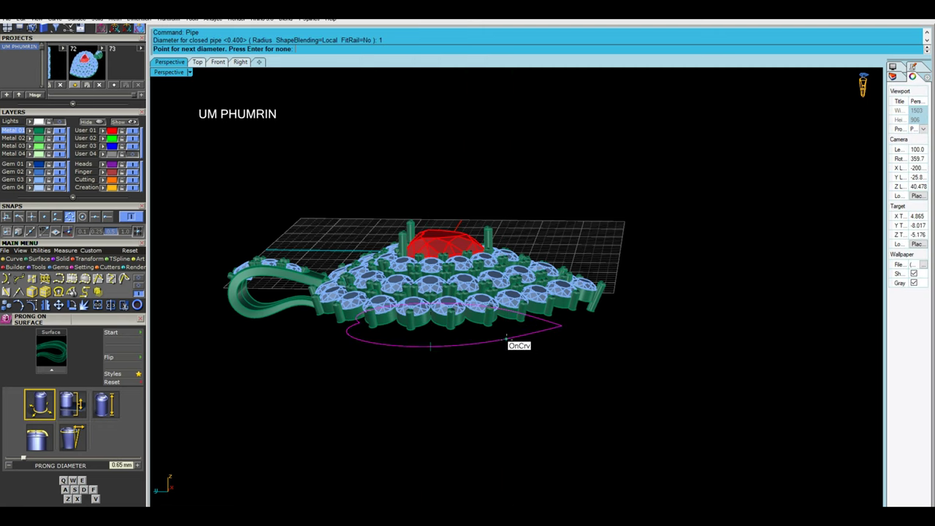
key(Return)
mouse_move(597, 390)
right_down()
mouse_move(565, 420)
mouse_move(604, 305)
mouse_move(603, 329)
mouse_move(522, 371)
mouse_move(472, 353)
mouse_move(595, 361)
mouse_move(647, 375)
right_up()
click(486, 272)
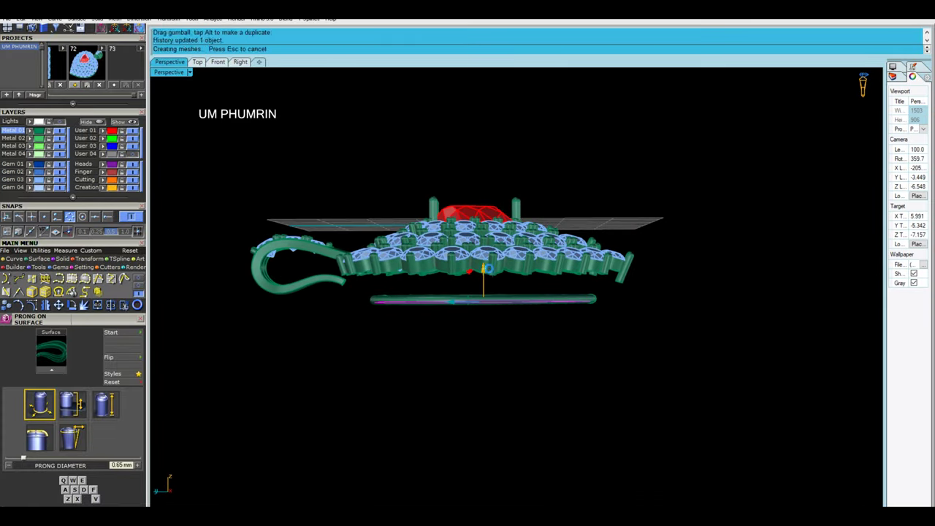
mouse_move(486, 272)
right_down()
mouse_move(609, 275)
mouse_move(538, 296)
right_up()
key(Escape)
scroll(609, 275, up, 5)
Patch the first gem seat's open bottom edge and scale the disc up beyond the seat
text(atch)
key(Return)
click(588, 275)
key(Return)
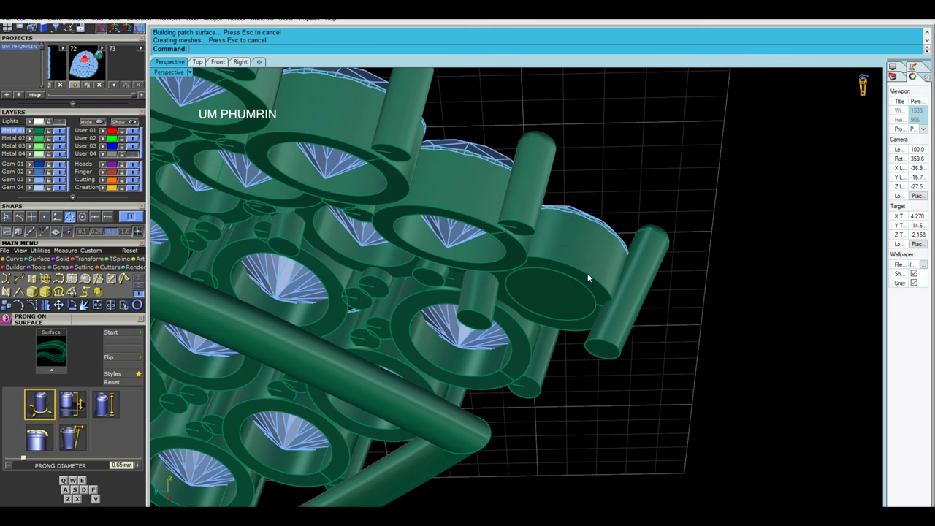
click(587, 276)
drag(616, 302, 659, 305)
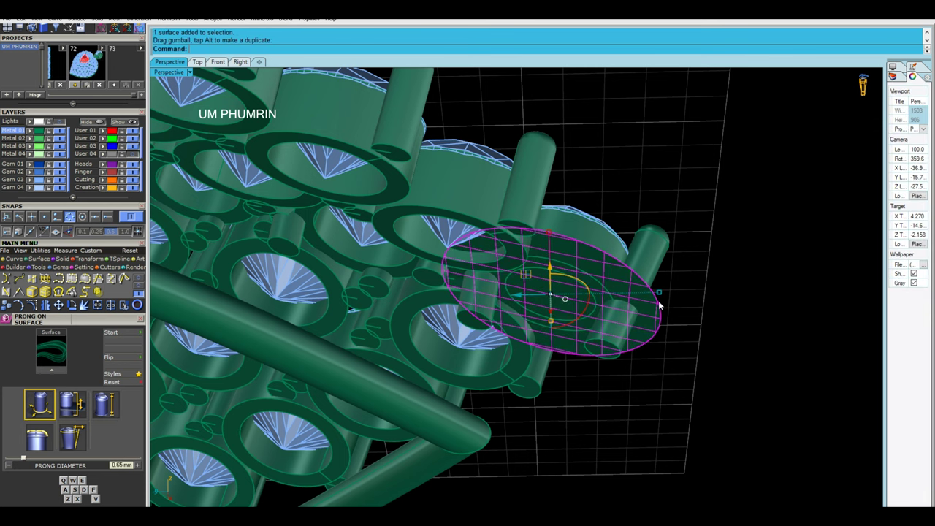
key(Escape)
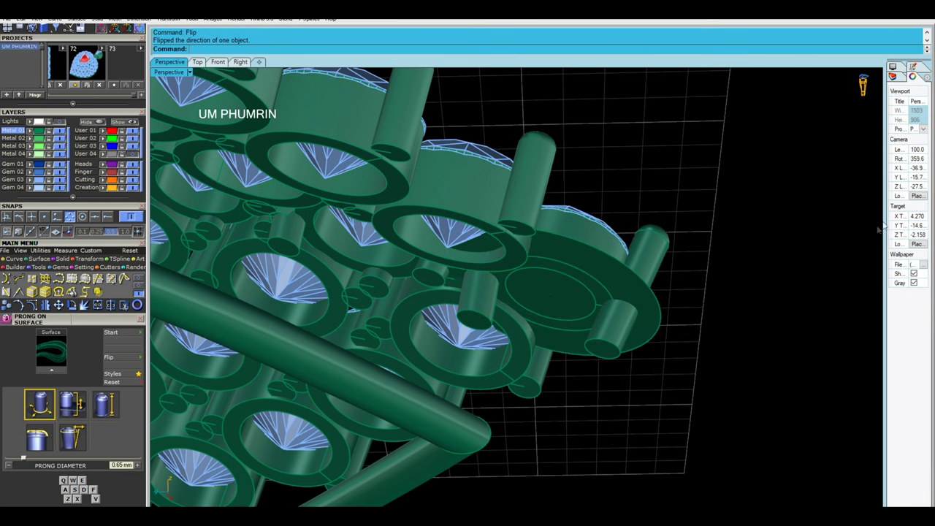
click(913, 68)
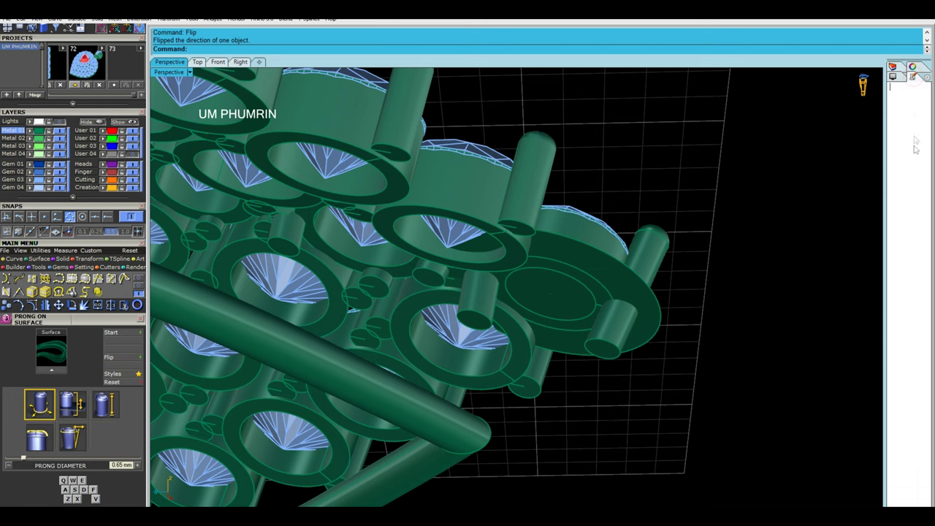
click(897, 69)
click(913, 77)
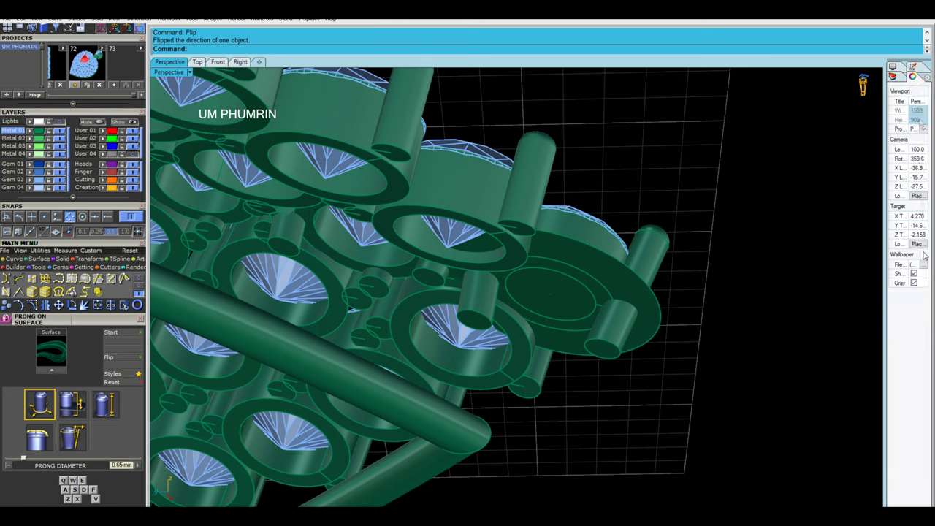
click(898, 70)
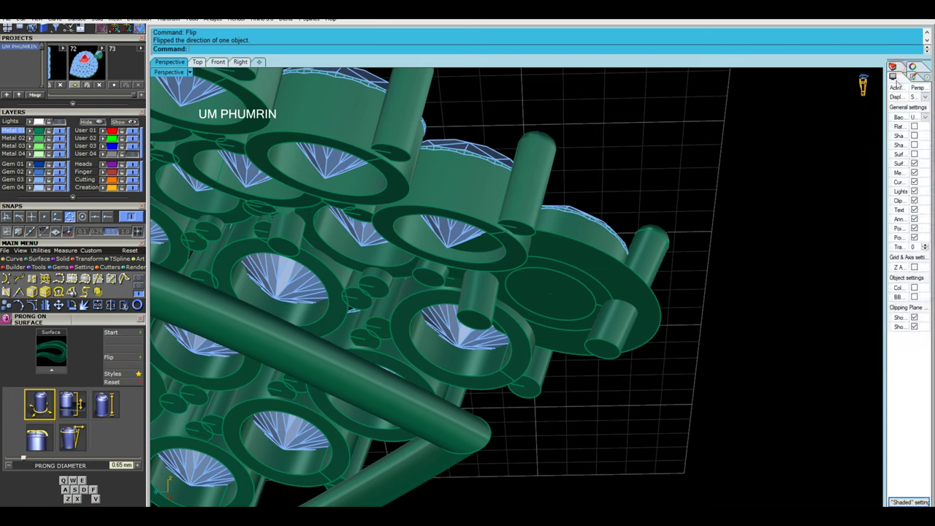
Flip the enlarged disc and boolean-difference it from the prongs to cut them flush
click(661, 309)
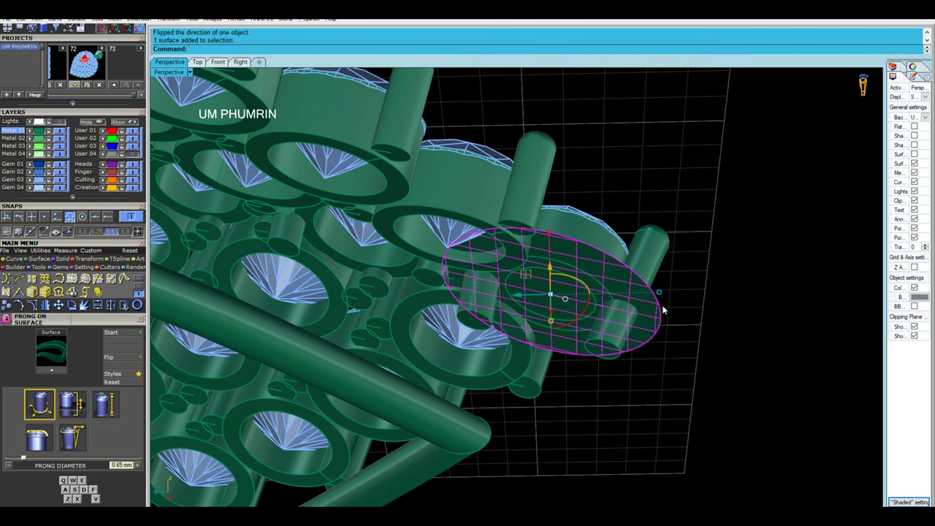
text(Flip)
key(Return)
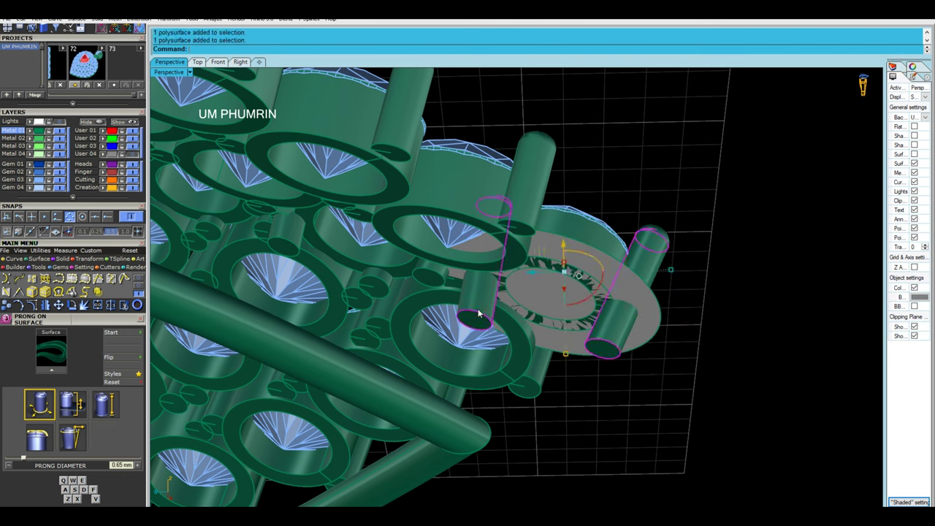
click(516, 248)
key(Return)
scroll(629, 388, down, 5)
mouse_move(630, 387)
right_down()
mouse_move(609, 370)
mouse_move(626, 328)
right_up()
scroll(511, 292, up, 3)
scroll(342, 249, up, 3)
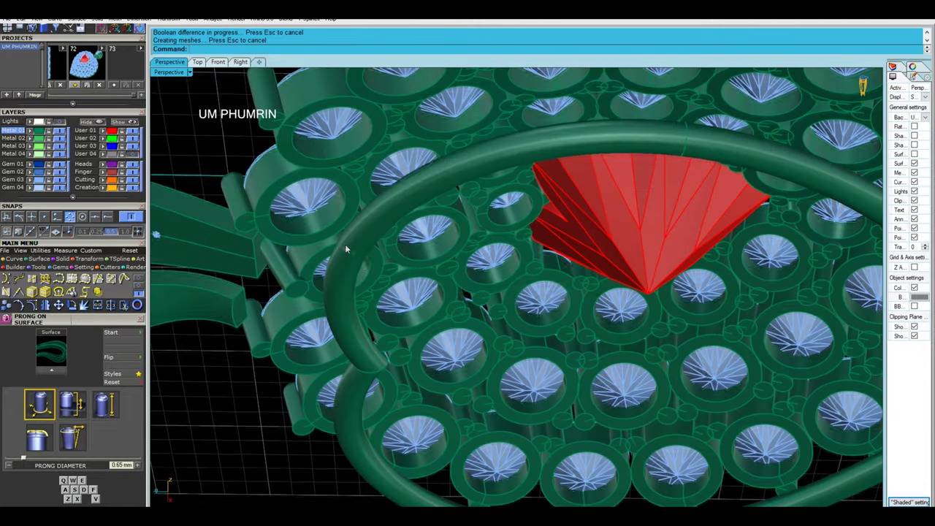
right_drag(342, 249, 335, 269)
click(335, 269)
key(Return)
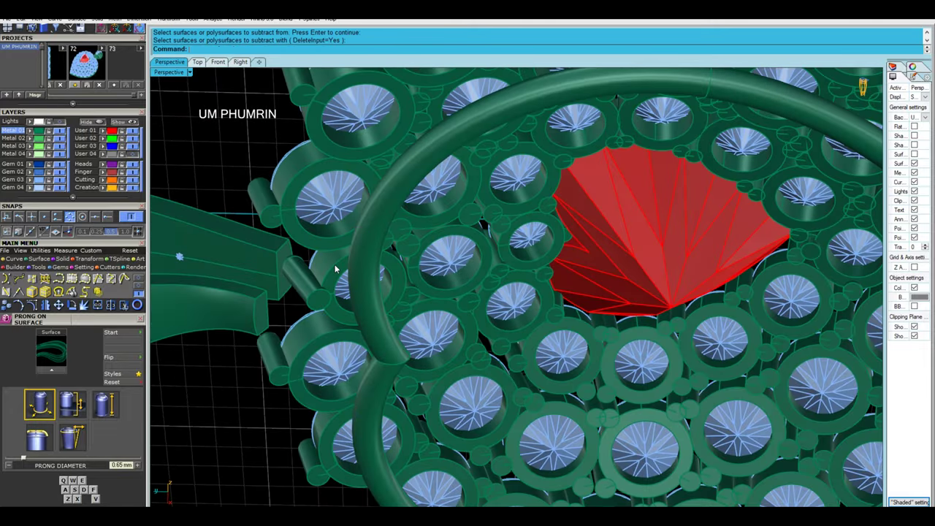
text(Pa)
Patch a second seat's bottom, enlarge and flip the disc, and cut the protruding prong with it
click(331, 277)
key(Return)
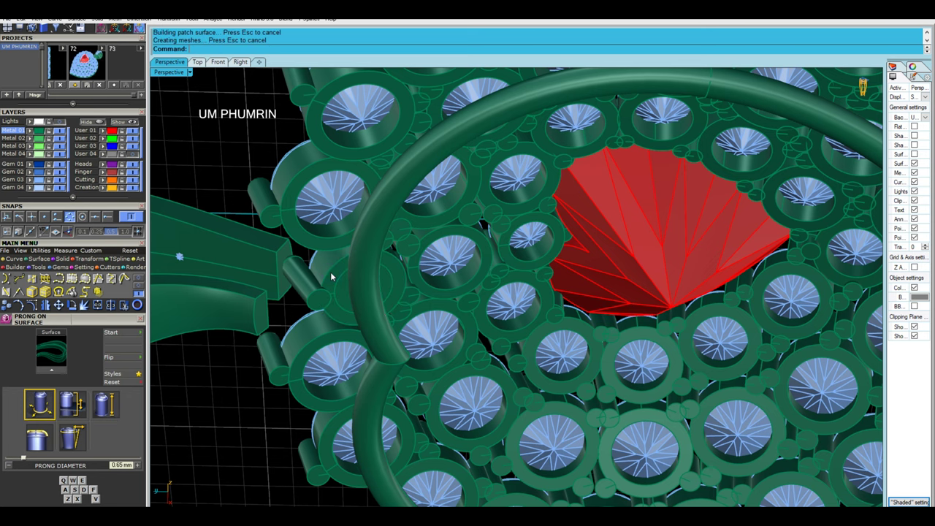
scroll(339, 285, up, 2)
click(426, 283)
drag(438, 287, 480, 295)
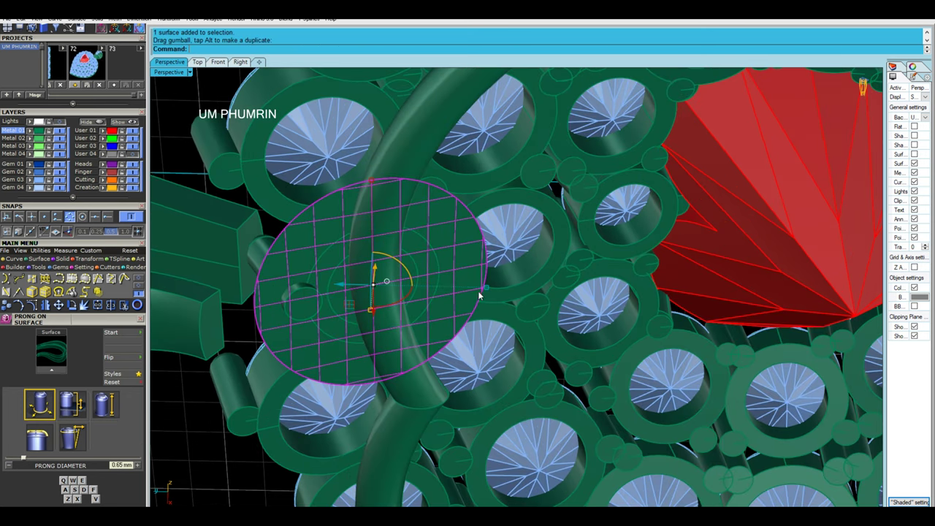
text(flip)
key(Return)
click(293, 310)
key(Return)
click(285, 321)
key(Return)
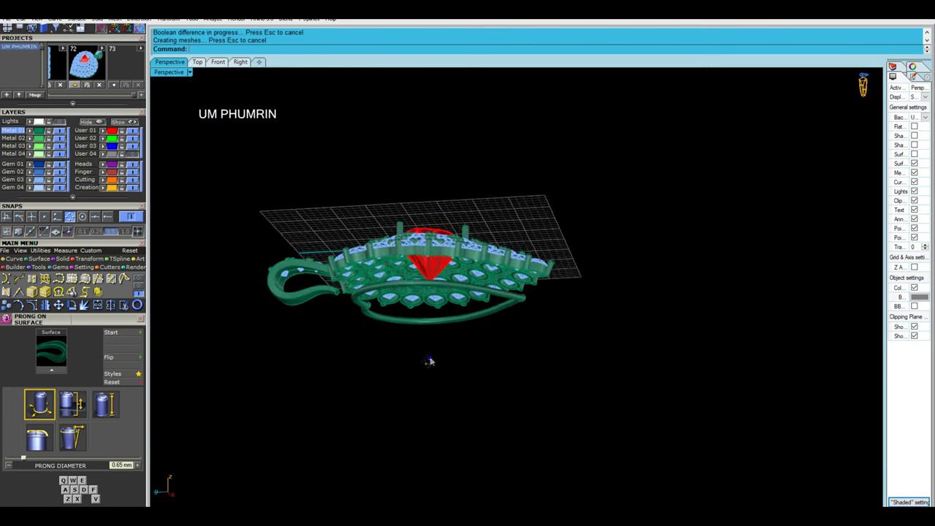
right_drag(430, 361, 524, 296)
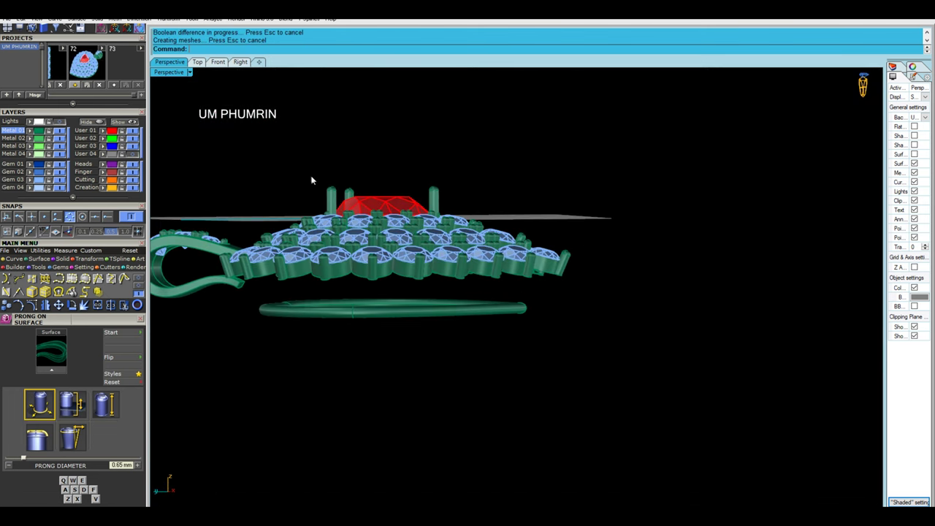
In the Front view, select all objects to review their properties, then clear the selection
click(218, 62)
key(ctrl+a)
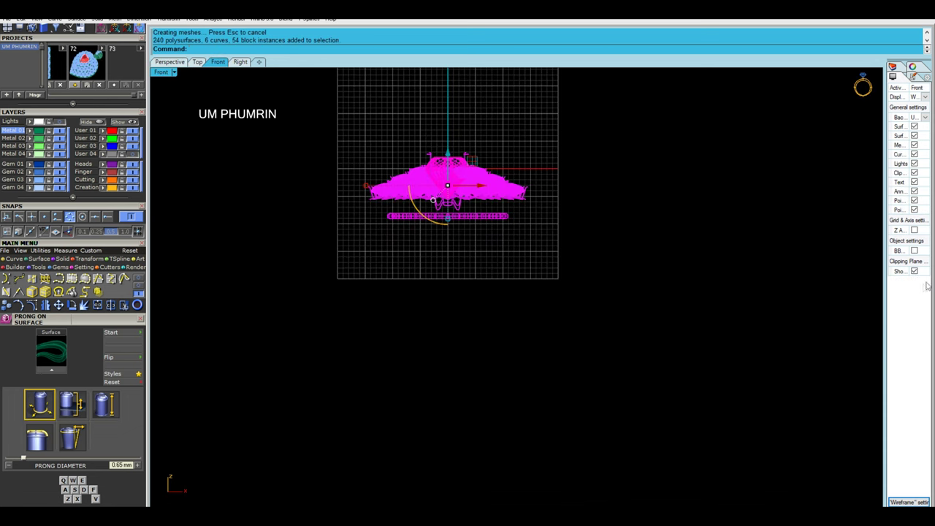
click(915, 69)
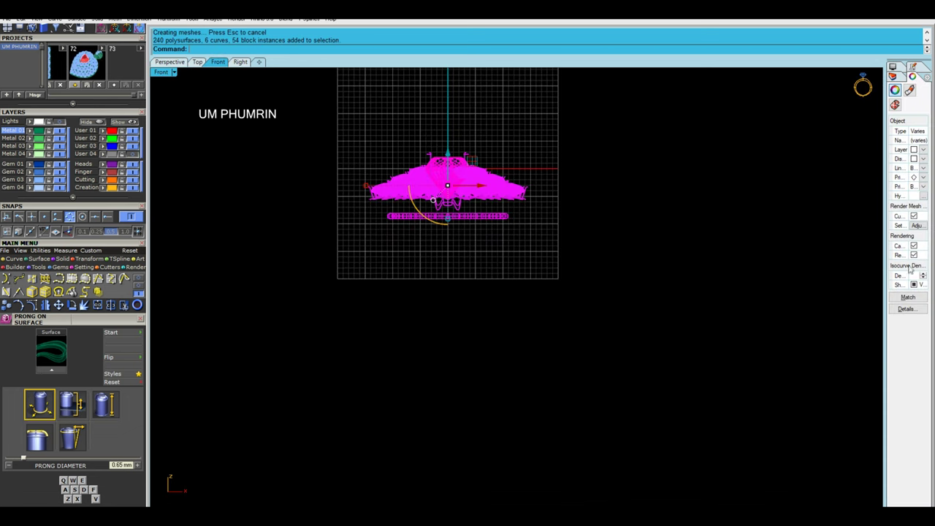
click(855, 277)
Set the Right view to Shaded display and window-select the band pipe below the pendant
click(240, 62)
scroll(401, 169, down, 5)
scroll(325, 232, up, 2)
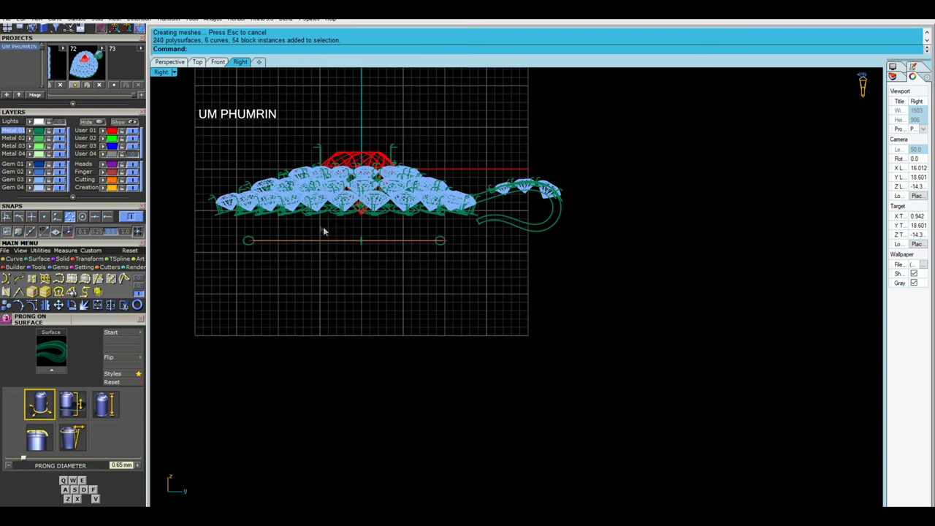
click(167, 72)
click(200, 40)
scroll(203, 220, up, 2)
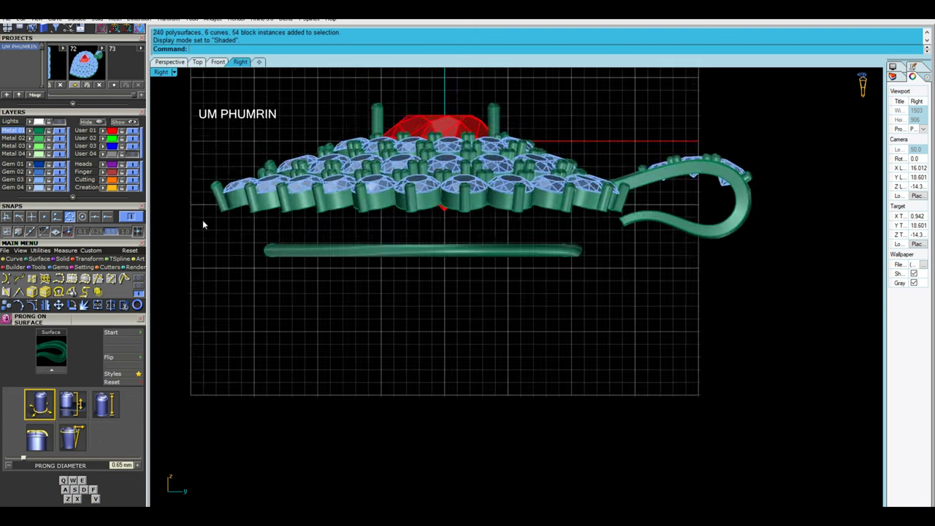
scroll(329, 270, up, 1)
drag(292, 255, 700, 300)
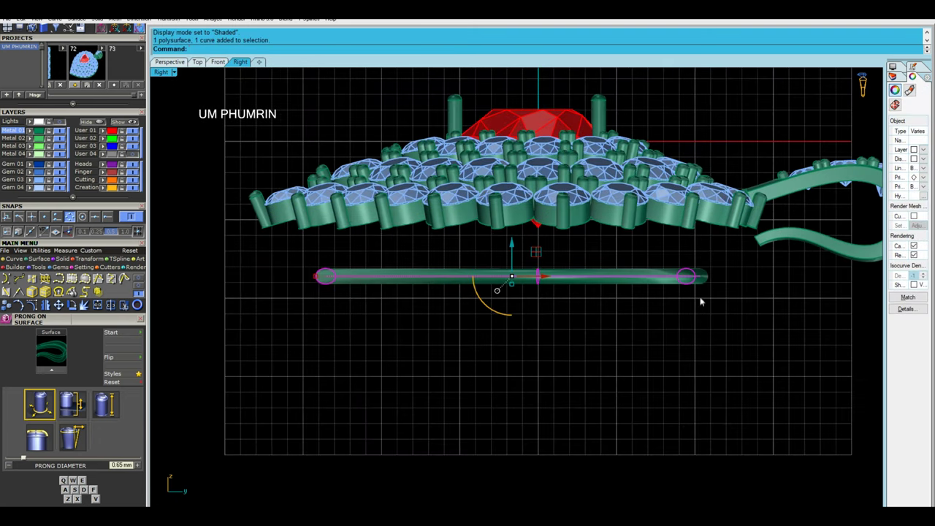
scroll(356, 307, up, 1)
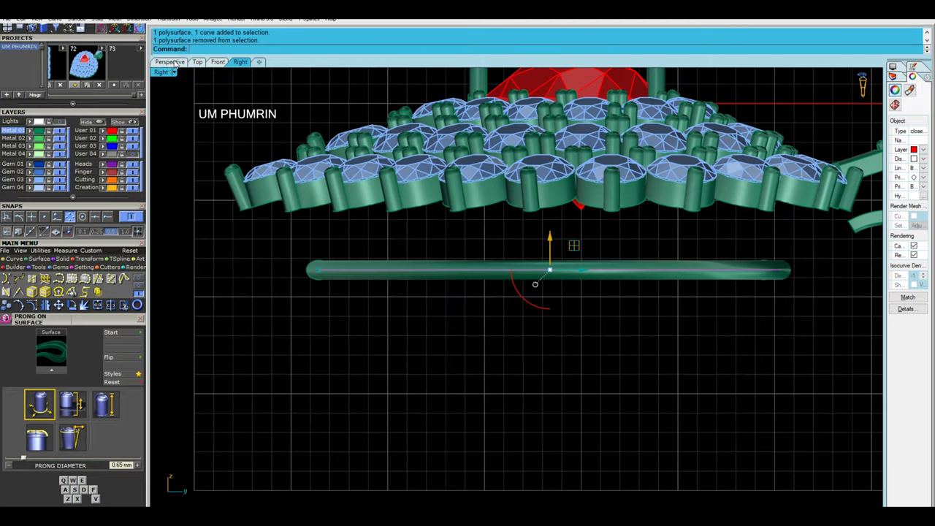
Orbit the Perspective view around the pendant, then return to the Right view
click(175, 63)
mouse_move(409, 350)
right_down()
mouse_move(438, 255)
mouse_move(375, 273)
right_up()
scroll(375, 273, up, 3)
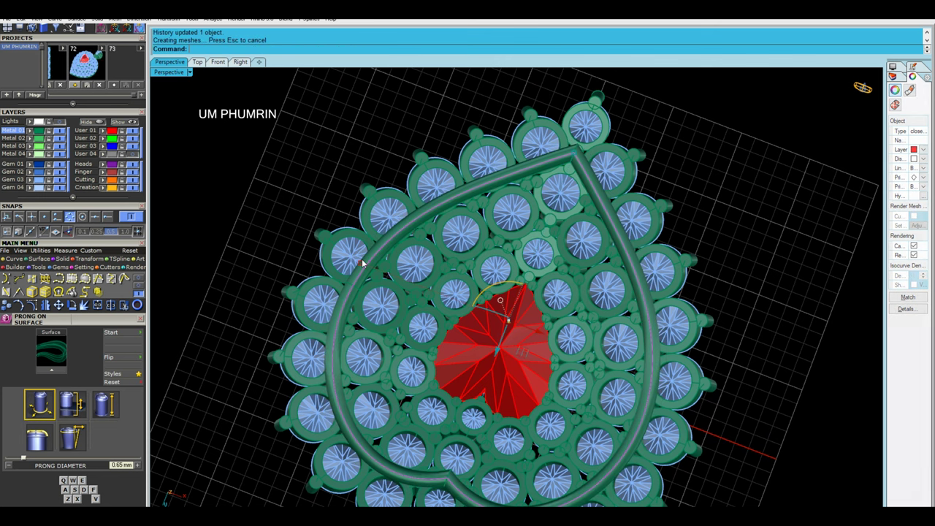
scroll(343, 219, down, 3)
click(217, 62)
click(241, 62)
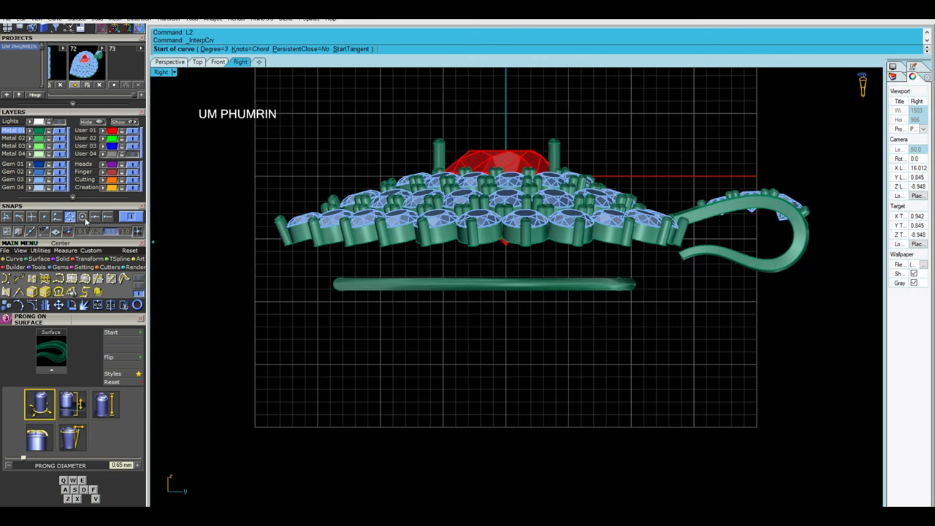
Draw an interpolated curve toward the lower tube, try piping it, then undo the pipe
scroll(261, 254, up, 2)
scroll(301, 240, up, 2)
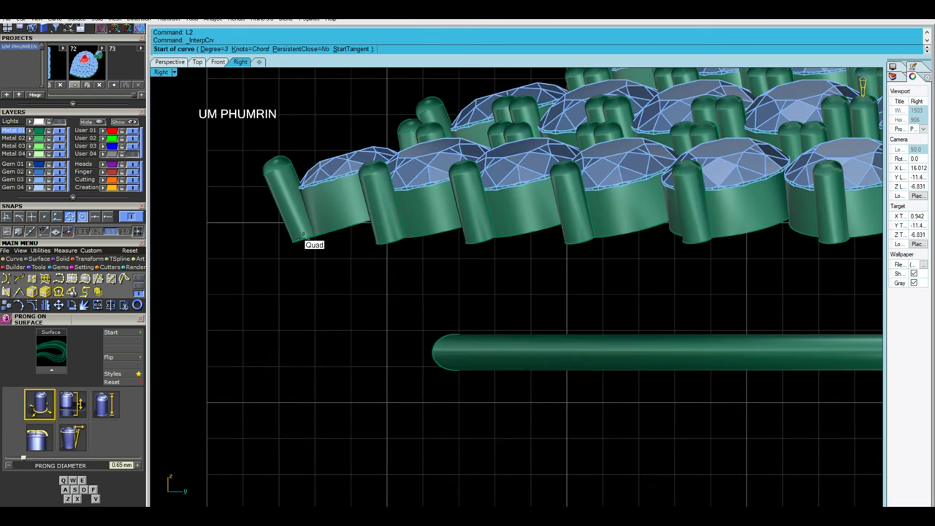
key(Right)
key(Down)
click(318, 261)
key(Return)
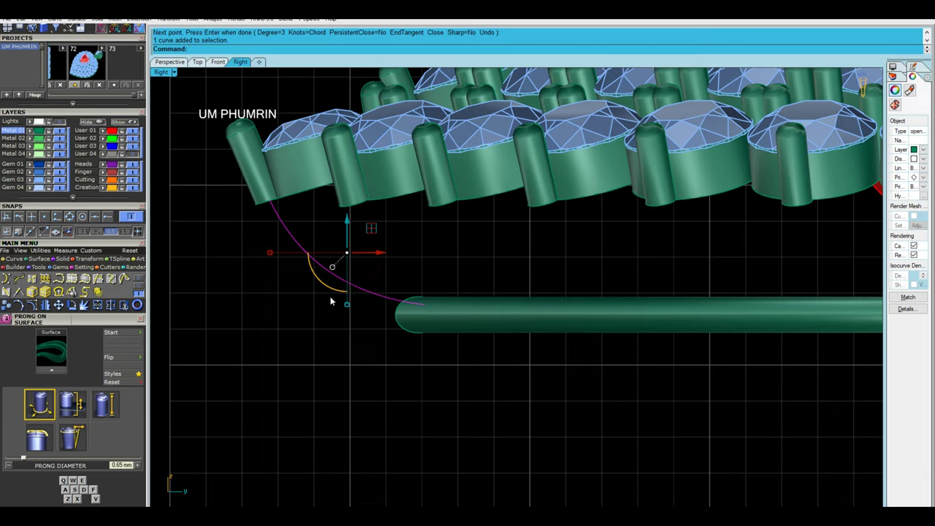
key(Return)
key(Return)
key(Return)
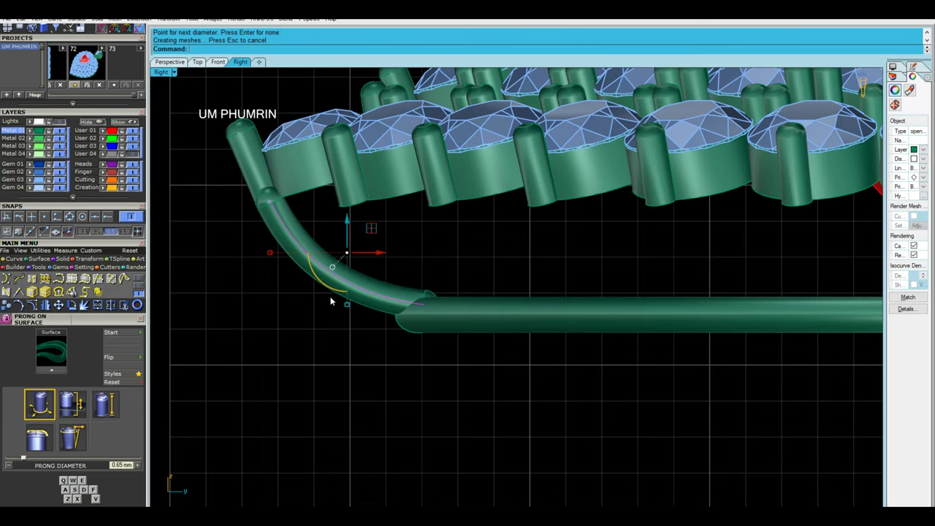
click(170, 62)
mouse_move(336, 180)
right_down()
mouse_move(468, 239)
mouse_move(451, 274)
right_up()
key(ctrl+z)
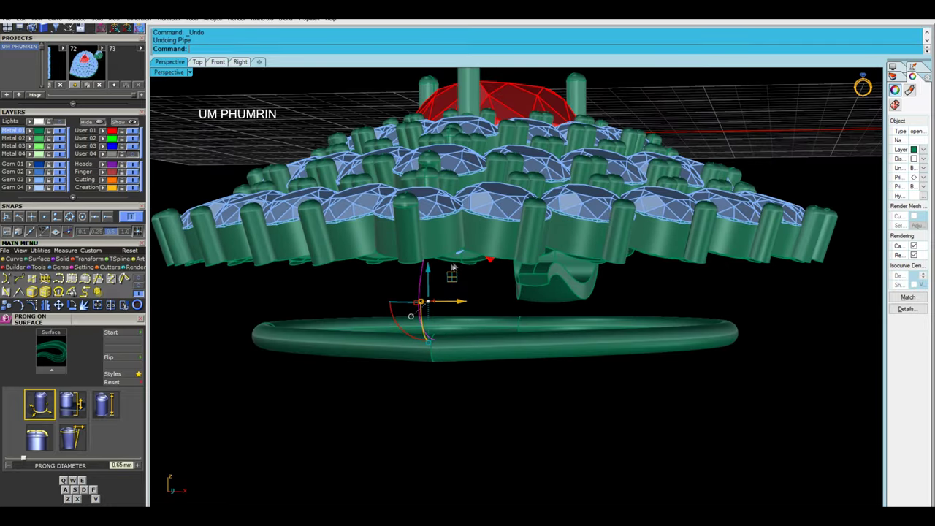
Show the curve's control points and drag a point to reshape the curve
click(45, 306)
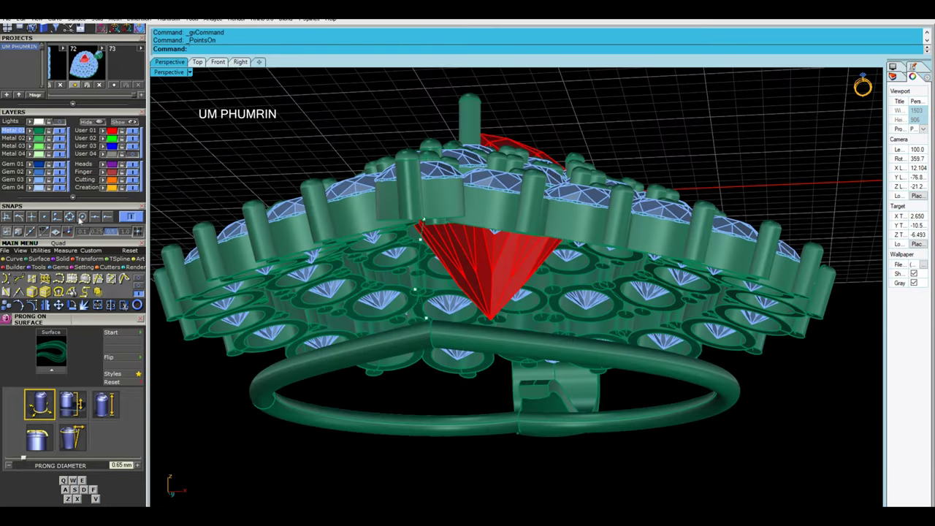
scroll(417, 147, up, 3)
scroll(420, 128, up, 3)
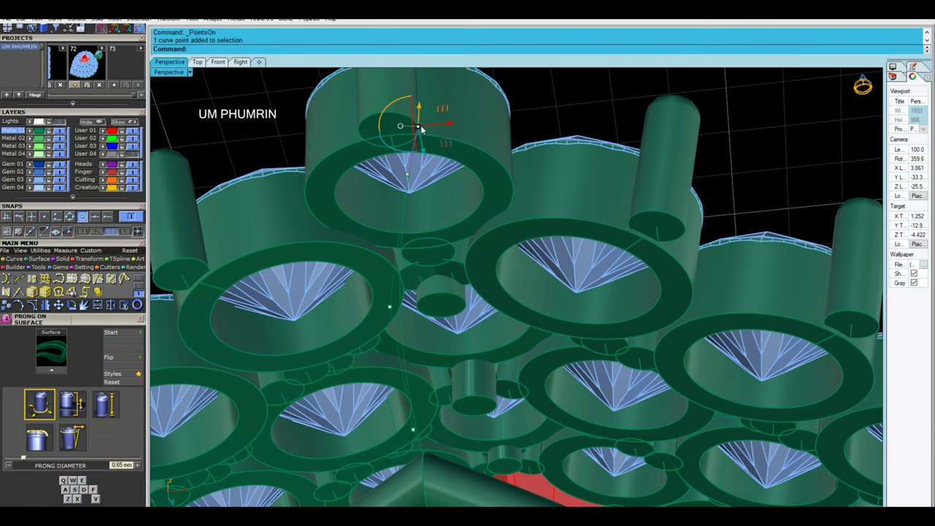
drag(419, 129, 411, 130)
click(410, 178)
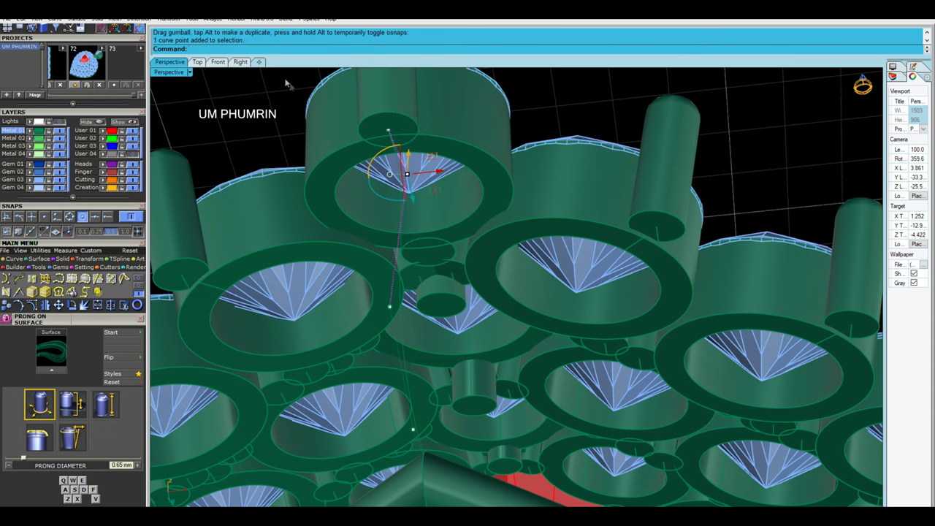
In the Right view, project the curve to the CPlane, deleting the original, and rebuild it smooth
click(240, 62)
key(Escape)
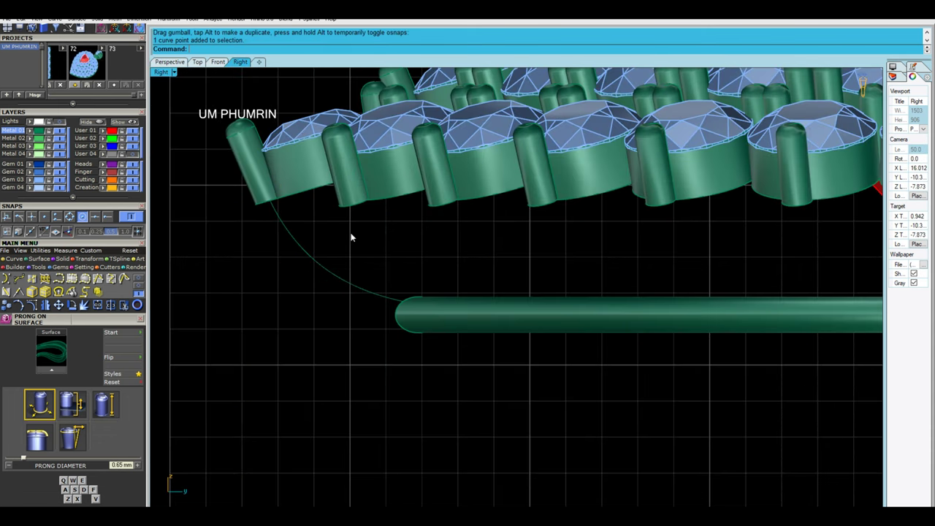
click(344, 272)
click(109, 279)
key(Return)
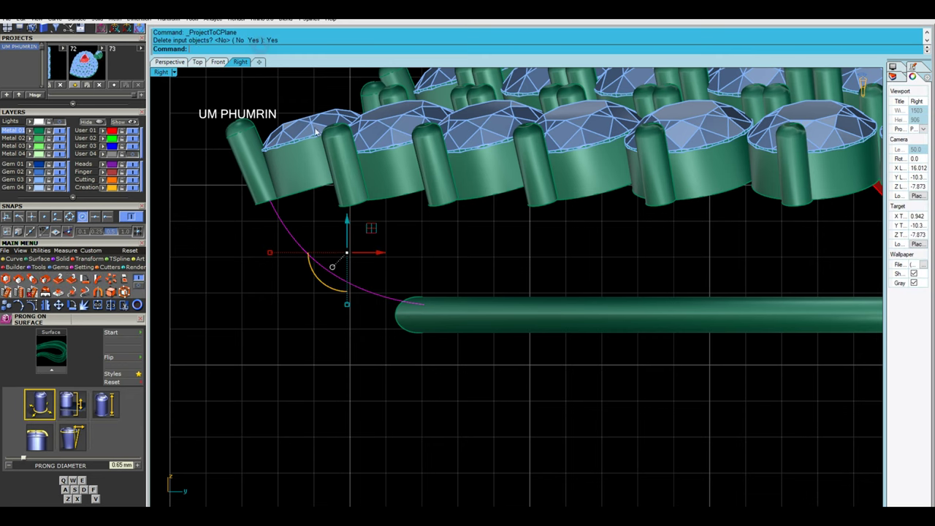
scroll(380, 249, up, 2)
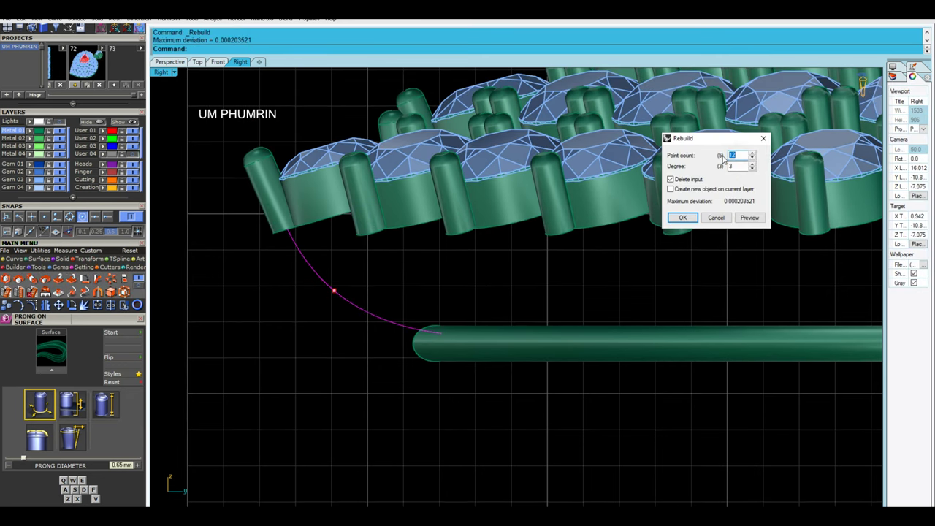
click(683, 219)
Pipe the rebuilt curve from the outer prong base down to the lower tube
text(ipe)
key(Return)
key(Return)
key(Return)
scroll(357, 250, down, 3)
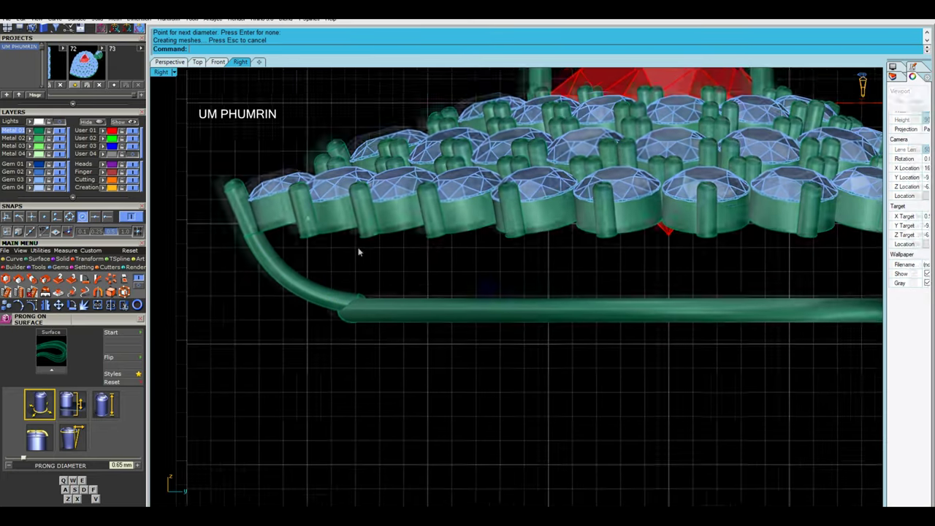
key(ctrl+Tab)
scroll(478, 225, down, 5)
right_drag(478, 226, 533, 342)
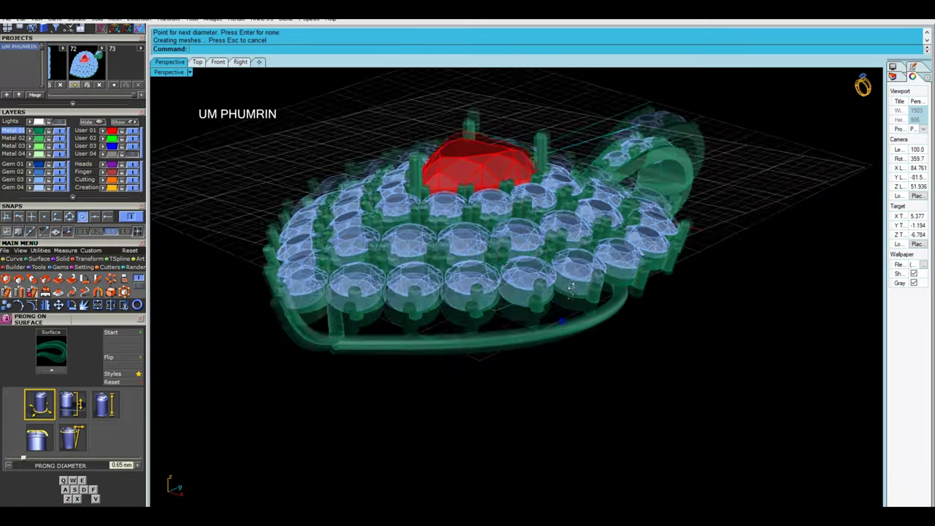
right_drag(533, 342, 439, 234)
scroll(438, 234, up, 5)
click(292, 234)
Delete the extra selected prong
scroll(341, 291, up, 2)
text(De)
key(Return)
Draw an interpolated curve snapping through the outer prong centres around the pendant's edge
right_drag(341, 291, 303, 224)
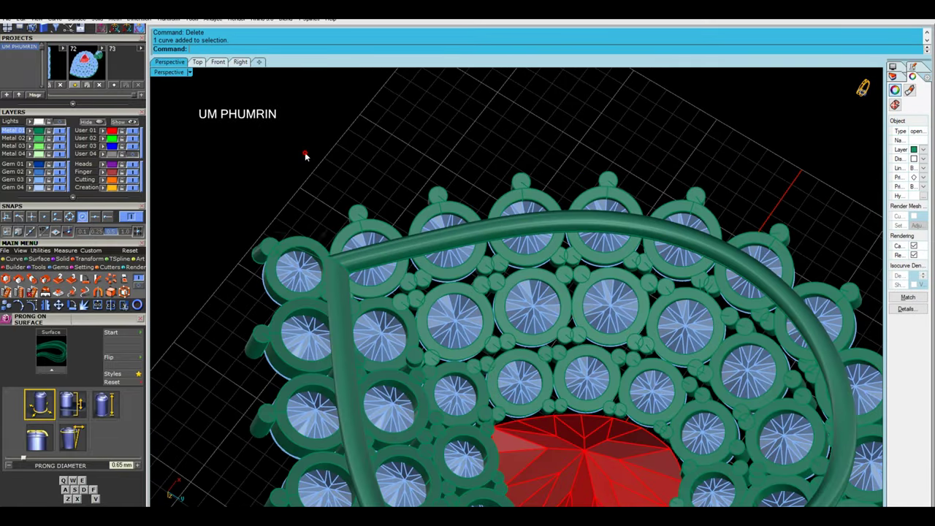
right_drag(305, 154, 316, 199)
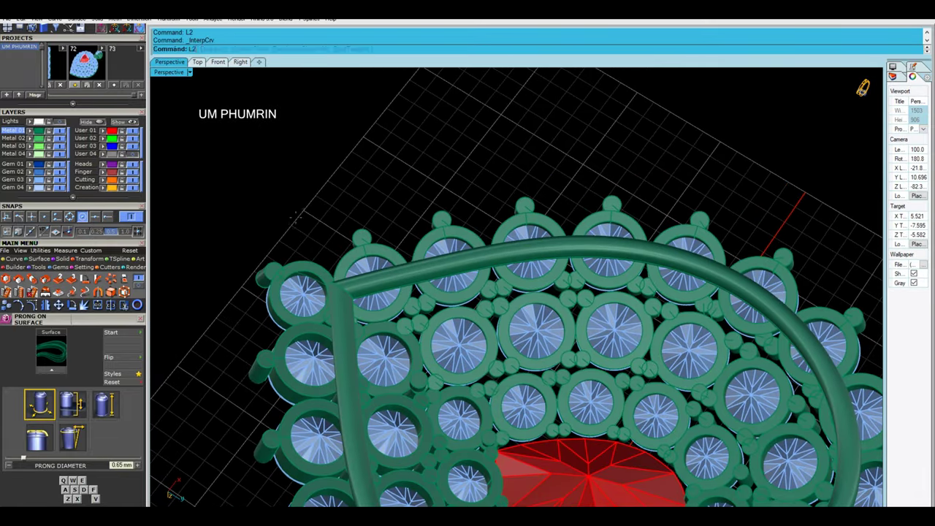
key(Return)
scroll(292, 234, up, 2)
click(407, 213)
shift+right_drag(407, 213, 468, 219)
click(320, 196)
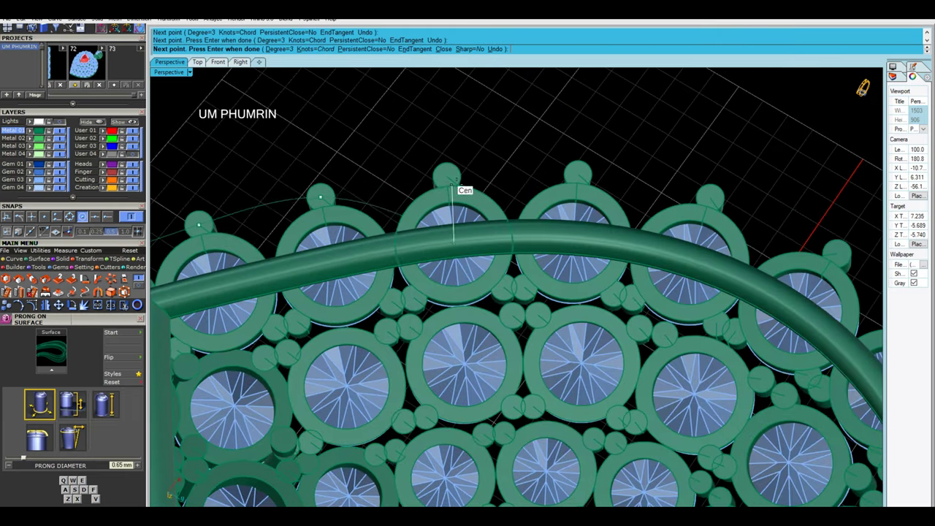
right_drag(586, 173, 519, 177)
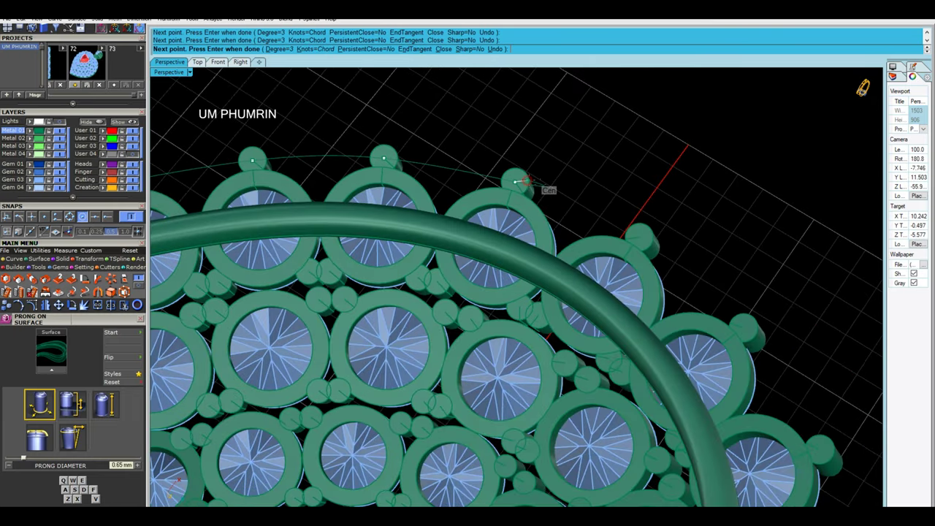
shift+right_drag(641, 230, 634, 197)
mouse_move(649, 229)
right_down()
mouse_move(629, 116)
mouse_move(661, 155)
right_up()
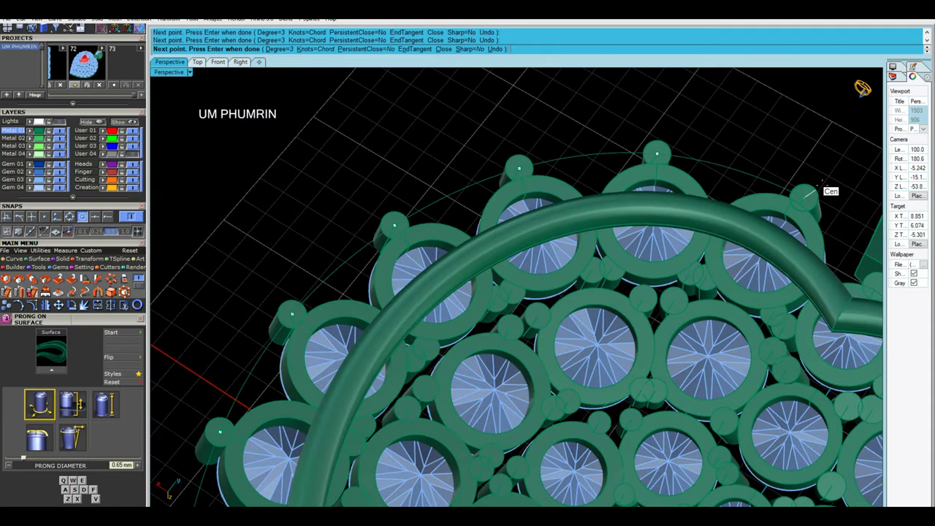
right_drag(818, 189, 687, 180)
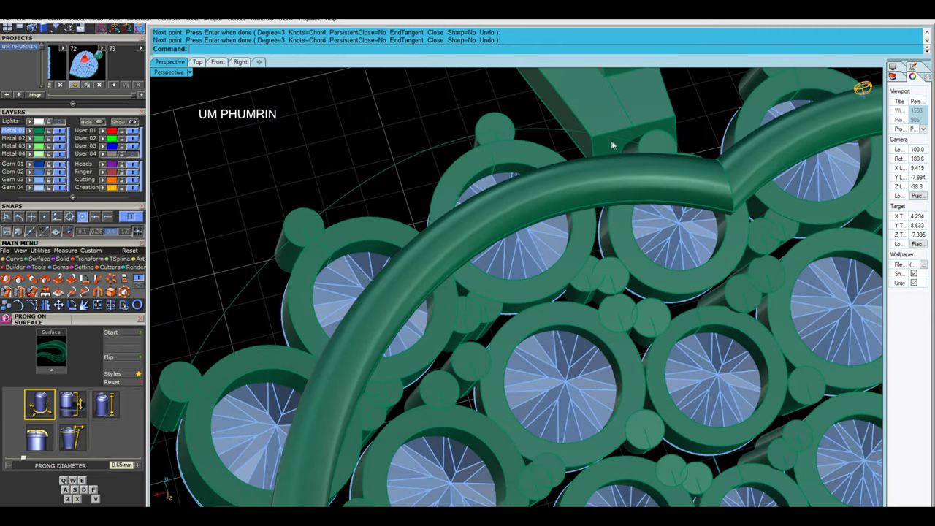
scroll(615, 145, down, 5)
click(590, 386)
Delete the bottom tube from a side view
mouse_move(591, 385)
right_down()
mouse_move(600, 337)
mouse_move(497, 388)
right_up()
click(475, 351)
scroll(441, 355, up, 5)
key(Delete)
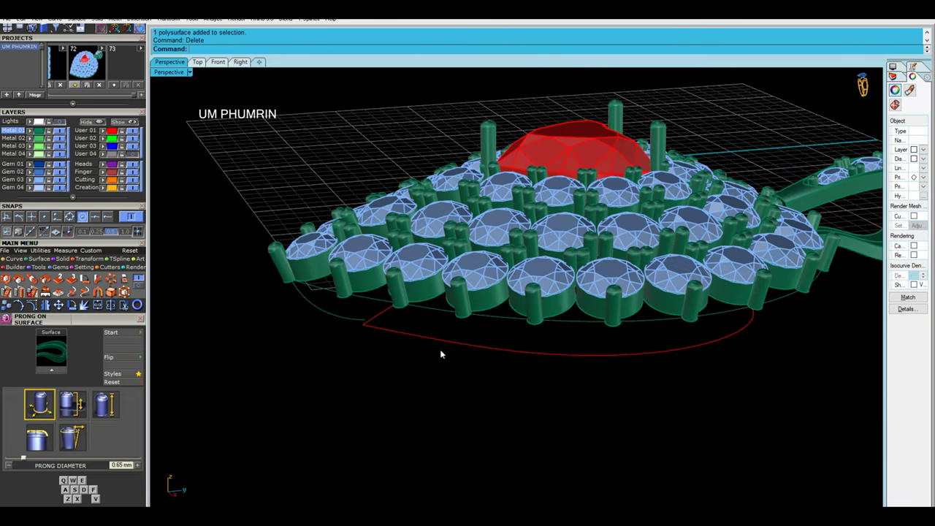
Build a trial one-rail sweep from two curves, then delete the swept surface
right_drag(440, 354, 329, 317)
click(368, 319)
scroll(403, 280, up, 2)
shift+click(408, 277)
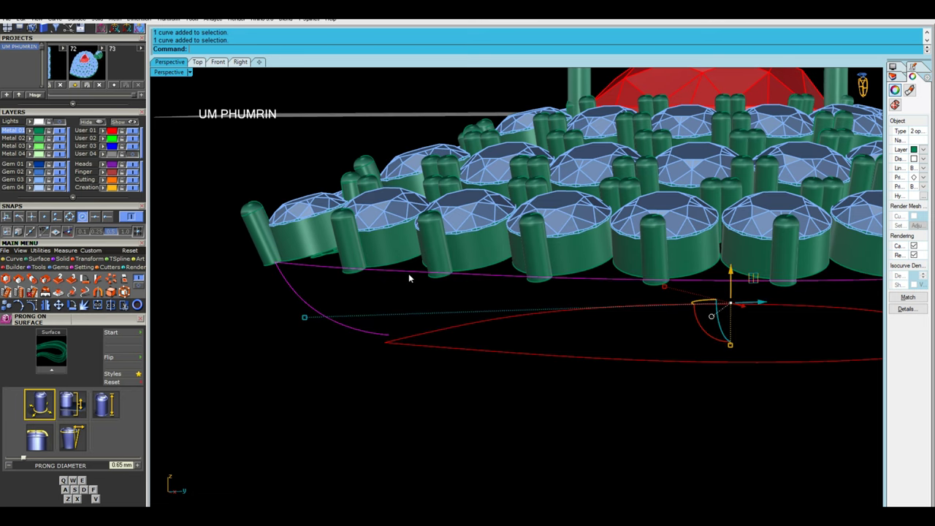
text(Sw11)
key(Return)
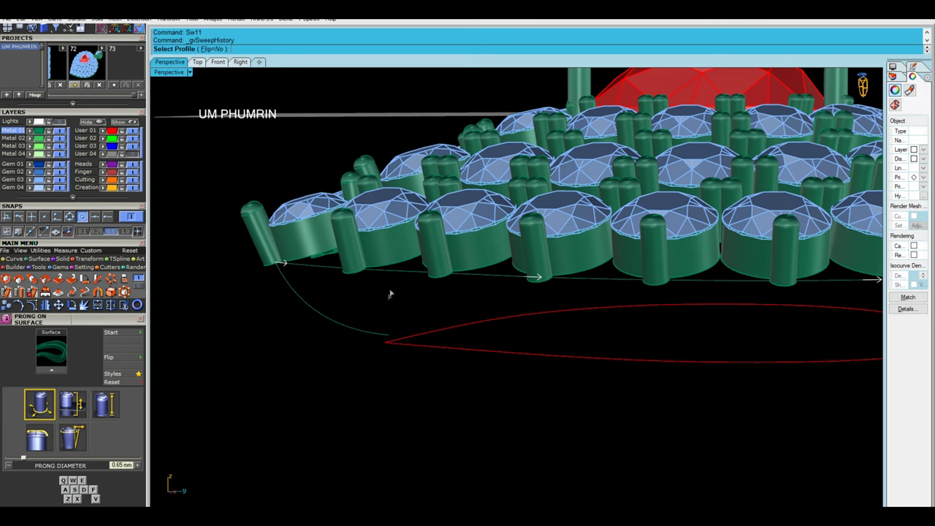
click(357, 330)
scroll(369, 320, down, 5)
mouse_move(370, 319)
right_down()
mouse_move(582, 212)
mouse_move(515, 317)
right_up()
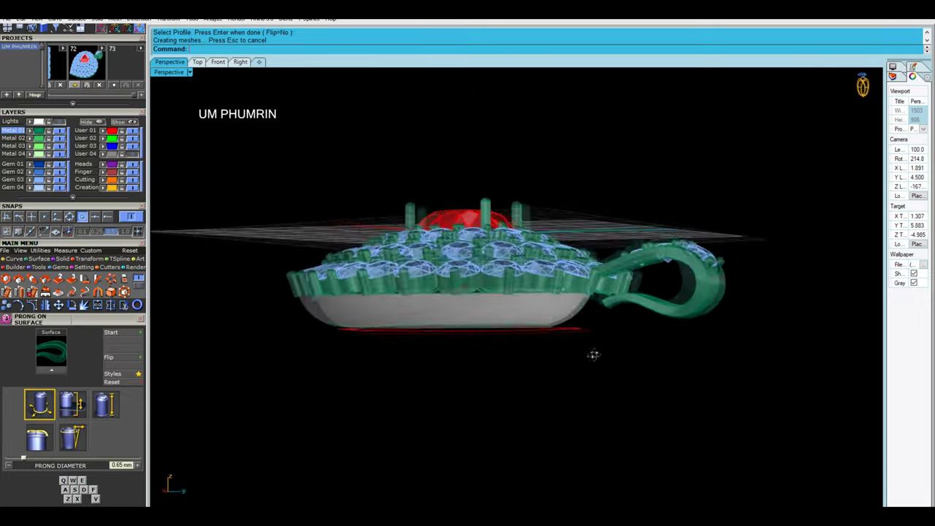
click(505, 312)
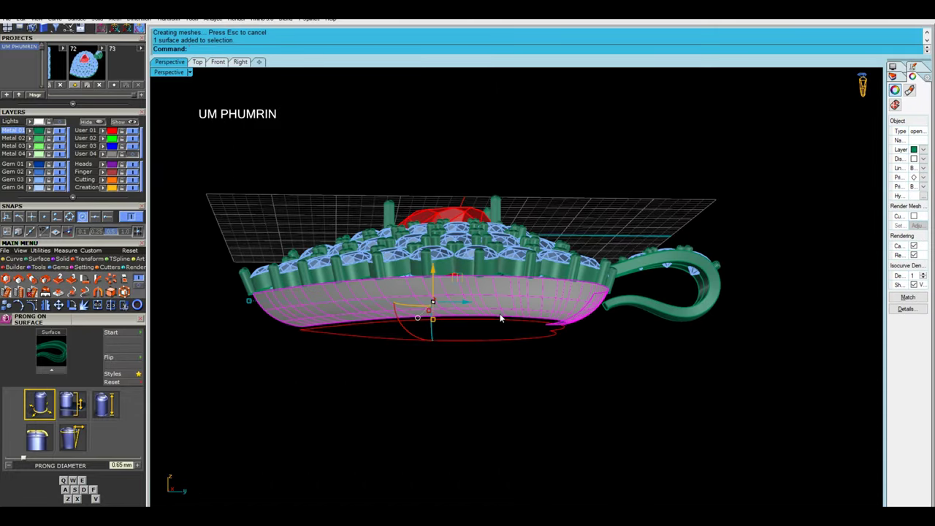
key(Delete)
Pipe the red loop curve into a closed tube of diameter 1
click(489, 332)
text(e)
key(Return)
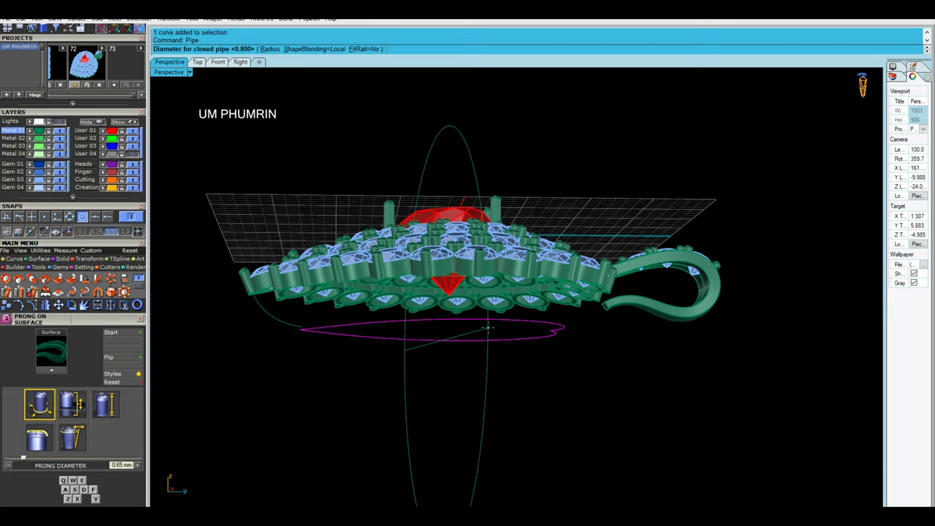
key(Return)
right_drag(616, 402, 314, 359)
scroll(375, 353, up, 4)
scroll(371, 340, up, 3)
Begin extracting an isocurve from the new pipe with ExtractIsocurve
text(xtractisocurve)
key(Return)
scroll(379, 326, up, 3)
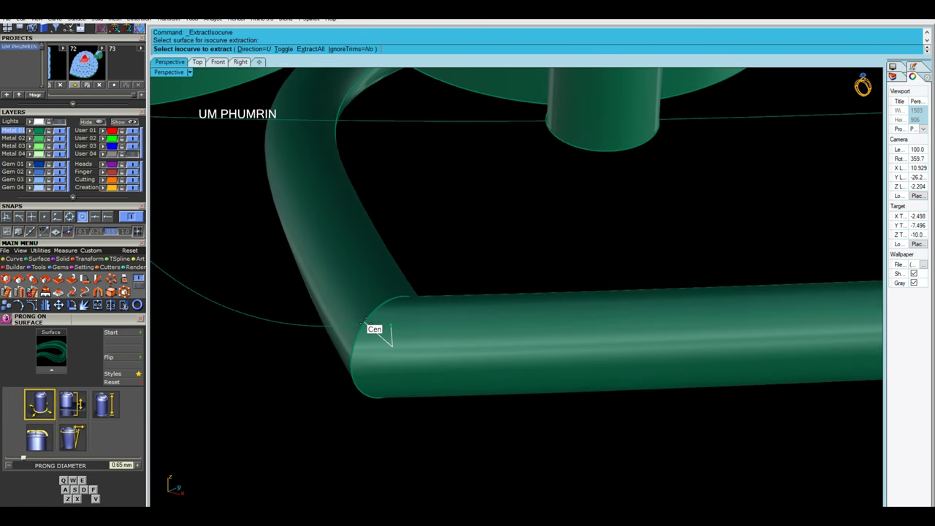
Switch the active point snaps and extract an isocurve from the loop pipe
scroll(381, 326, up, 2)
click(82, 217)
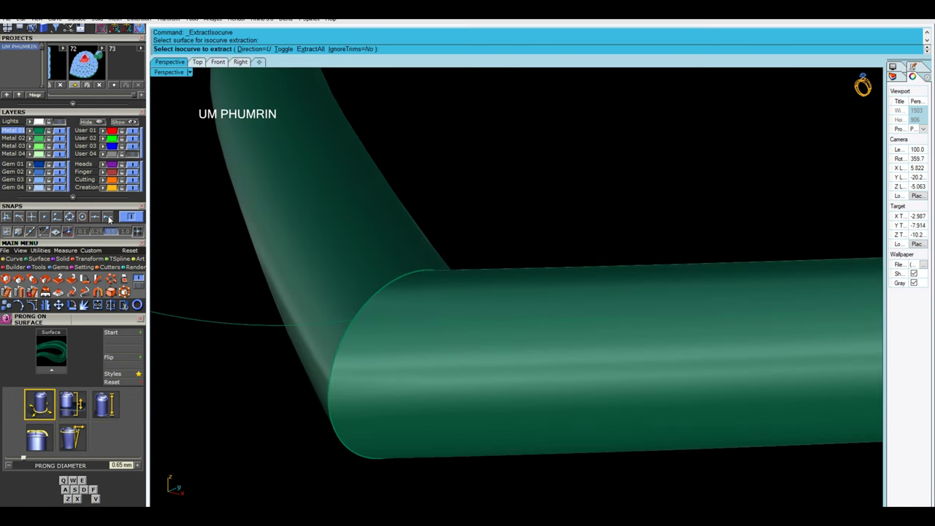
click(108, 217)
scroll(369, 326, up, 3)
click(378, 338)
scroll(380, 340, down, 5)
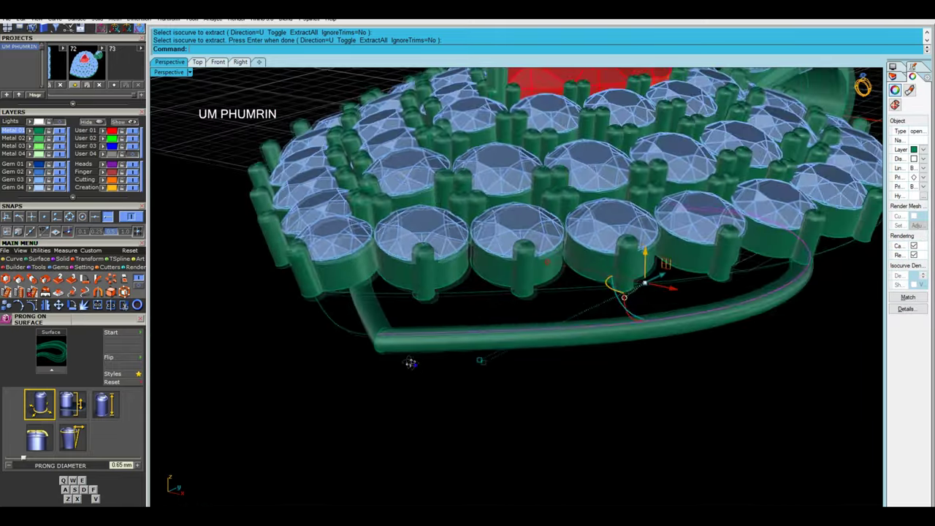
scroll(394, 342, down, 3)
key(Return)
Delete the loop pipe and finish extracting the curve from the overlapping objects
click(364, 340)
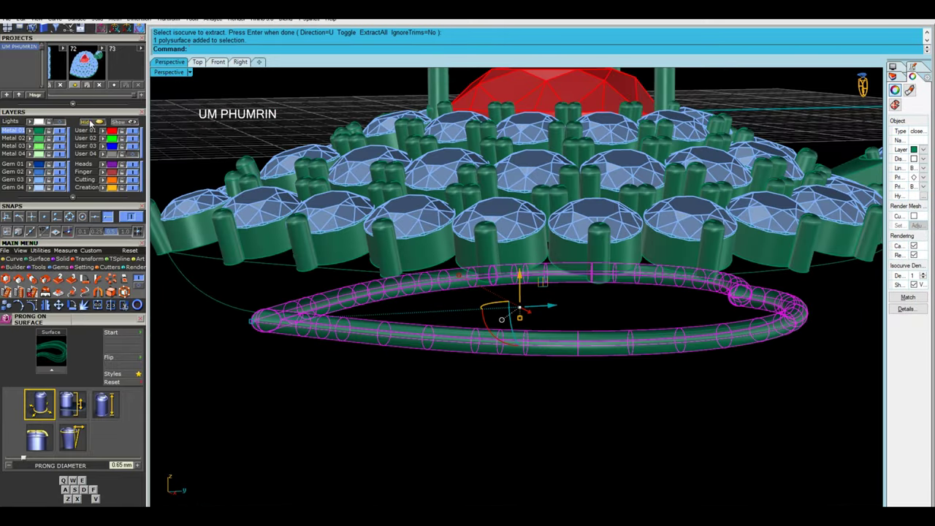
key(Delete)
scroll(271, 297, up, 3)
scroll(261, 324, up, 2)
click(261, 324)
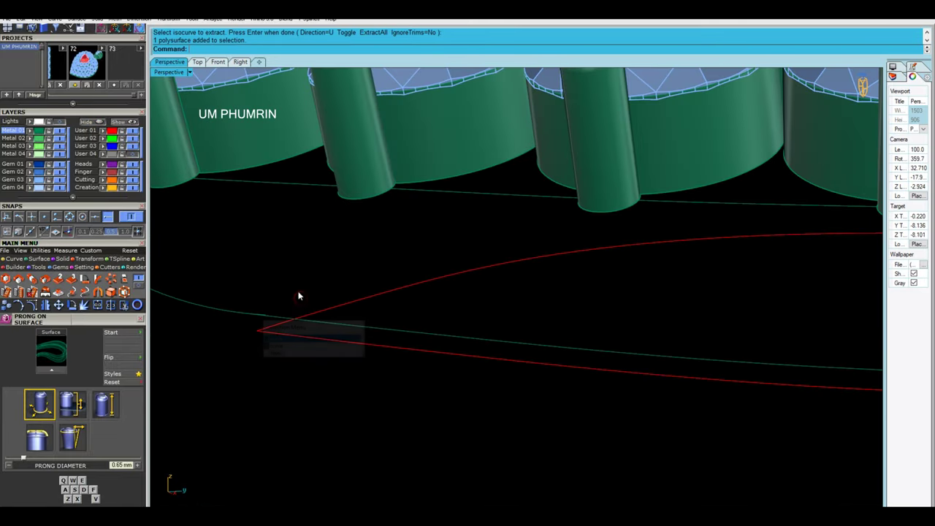
scroll(336, 311, down, 3)
key(Return)
scroll(324, 317, up, 4)
Split the extracted curve at a point and delete the unwanted piece
text(Ss)
key(Return)
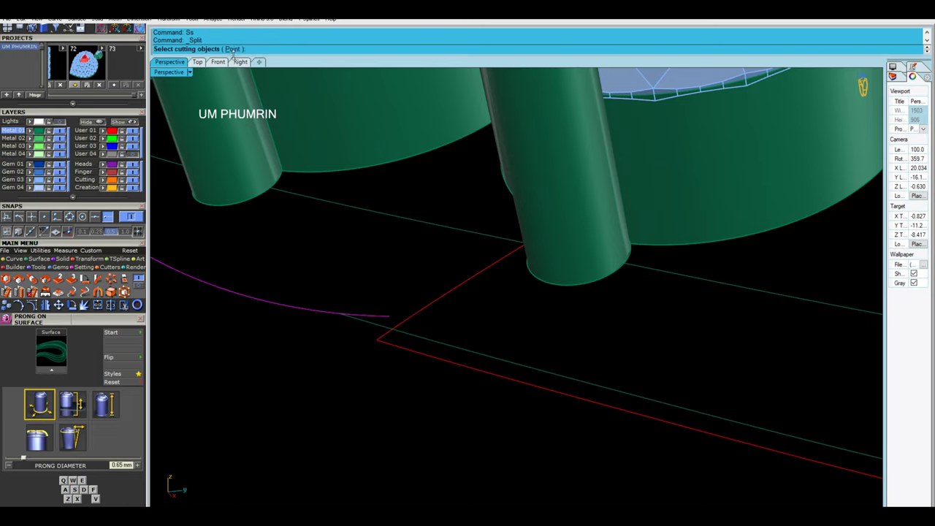
click(232, 49)
click(341, 312)
key(Return)
scroll(324, 282, down, 3)
key(Delete)
click(434, 345)
scroll(409, 345, down, 2)
scroll(410, 346, down, 2)
Run Sweep2 along the two rail curves to build the green band around the outer edge
click(302, 278)
scroll(367, 310, down, 2)
scroll(359, 320, down, 2)
text(sweep2)
key(Return)
mouse_move(589, 382)
right_down()
mouse_move(449, 370)
mouse_move(495, 348)
right_up()
key(Return)
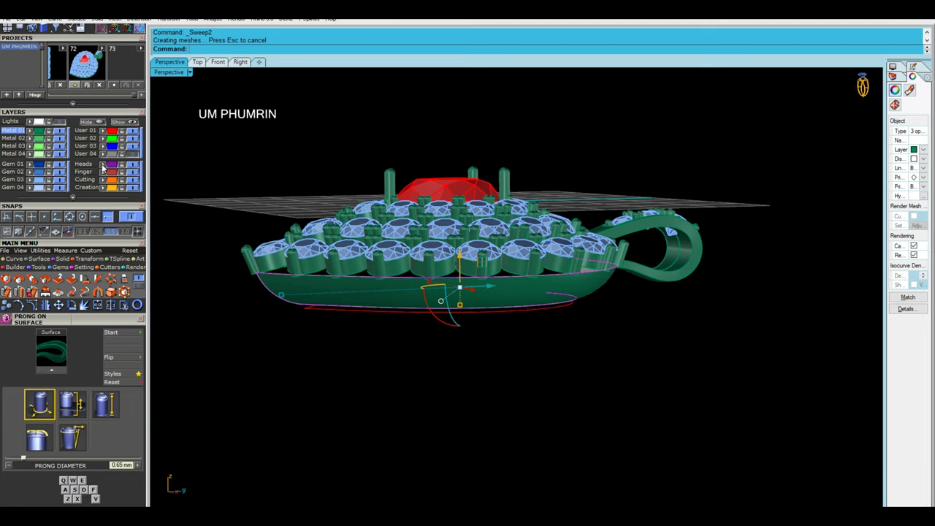
click(284, 299)
mouse_move(351, 307)
right_down()
mouse_move(363, 329)
mouse_move(263, 299)
mouse_move(395, 277)
mouse_move(413, 258)
mouse_move(345, 317)
right_up()
Show all hidden objects and select the green band and two prongs
key(ctrl+alt+h)
scroll(346, 317, up, 3)
scroll(434, 424, up, 3)
click(434, 424)
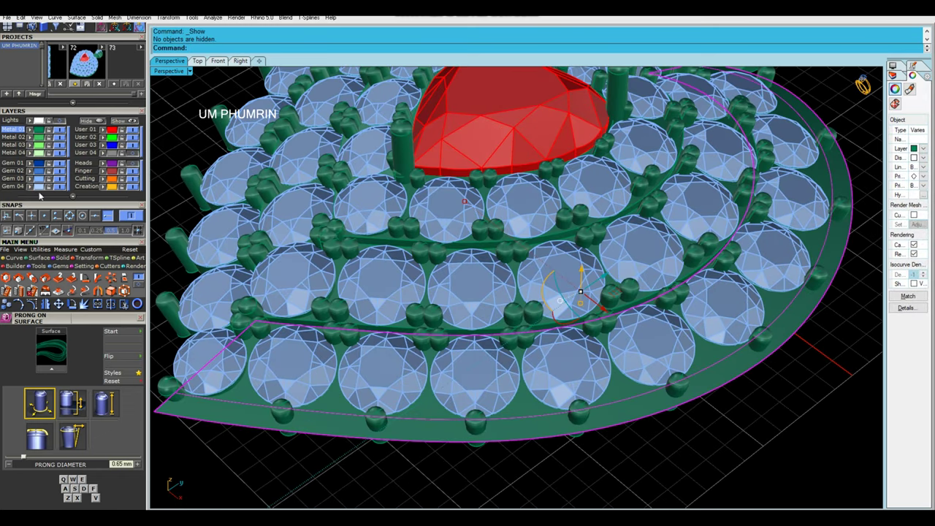
click(401, 292)
scroll(401, 293, up, 3)
scroll(400, 292, up, 2)
shift+click(272, 295)
scroll(511, 292, down, 5)
scroll(709, 397, down, 2)
Reselect the band from a low side view, then cancel an edge-duplication attempt
mouse_move(709, 397)
right_down()
mouse_move(641, 340)
mouse_move(596, 327)
mouse_move(590, 359)
mouse_move(515, 356)
mouse_move(541, 241)
mouse_move(585, 171)
mouse_move(553, 211)
mouse_move(575, 246)
mouse_move(582, 221)
right_up()
click(542, 236)
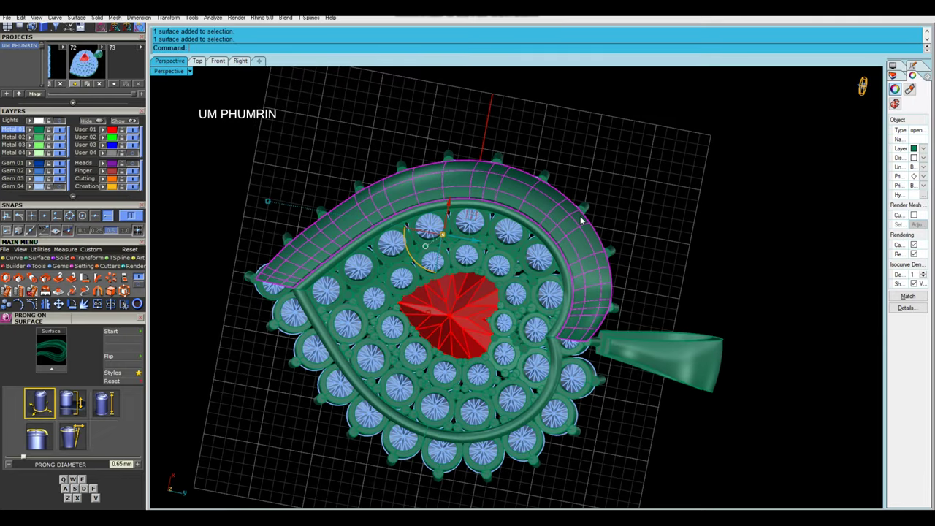
mouse_move(484, 232)
right_down()
mouse_move(482, 219)
mouse_move(485, 233)
right_up()
scroll(485, 234, up, 2)
scroll(486, 236, up, 2)
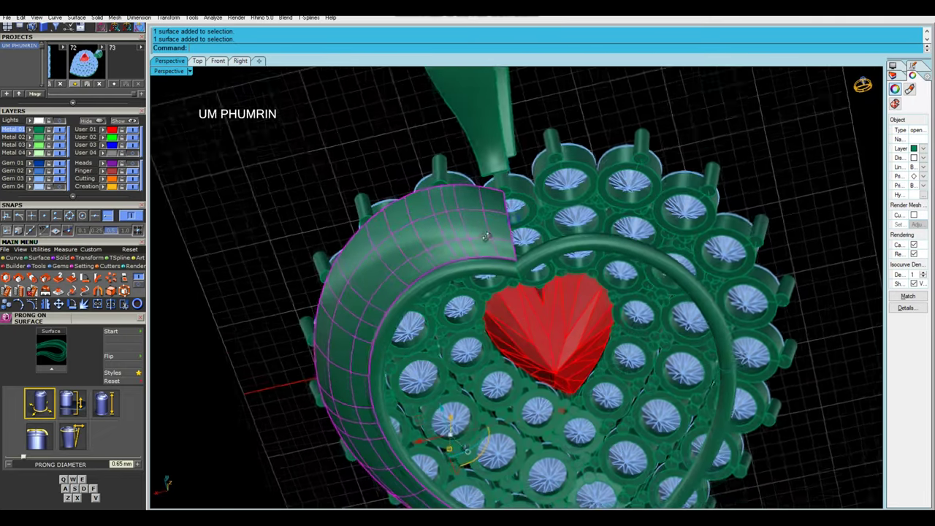
key(Escape)
text(d)
key(Escape)
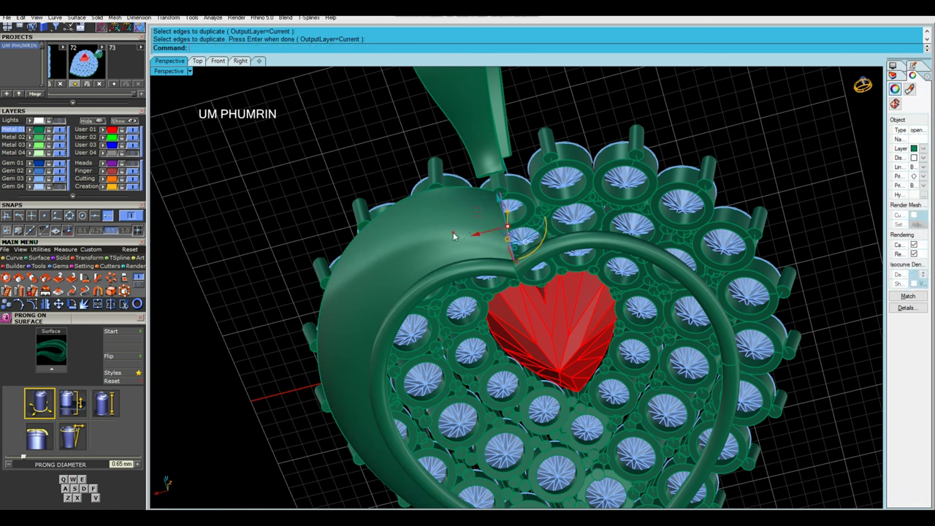
Delete the band and tube ring, undo the deletions, then isolate the swept band
click(455, 236)
mouse_move(455, 236)
right_down()
mouse_move(488, 294)
mouse_move(538, 309)
right_up()
key(Delete)
click(488, 291)
click(95, 122)
click(554, 334)
key(Escape)
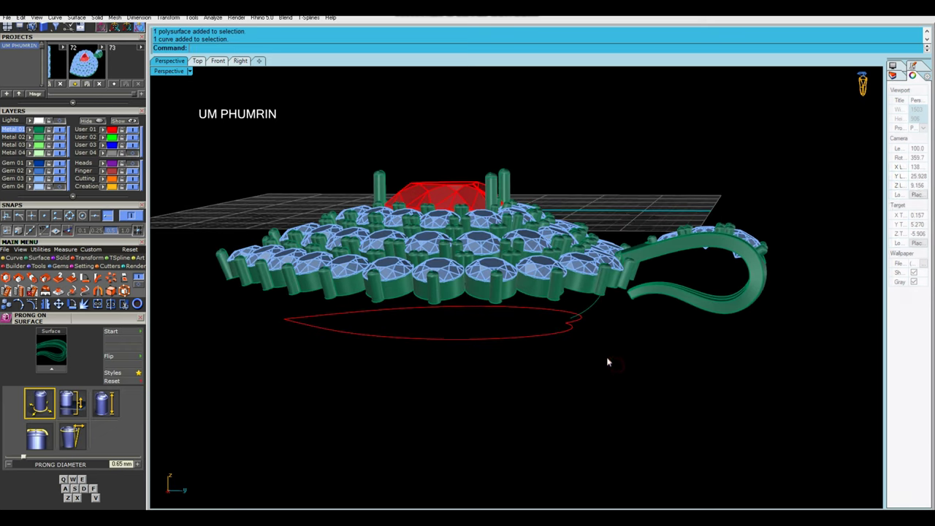
right_drag(607, 363, 615, 321)
key(ctrl+z)
key(ctrl+z)
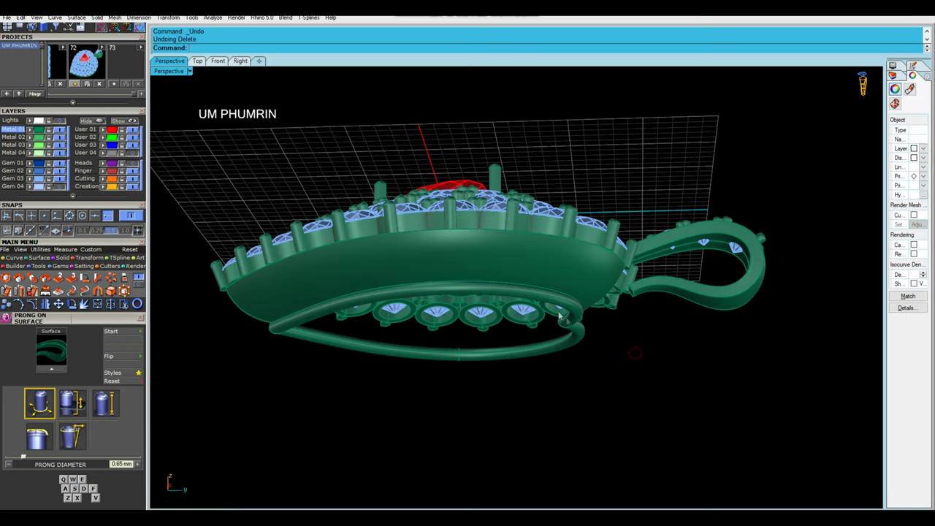
key(ctrl+shift+h)
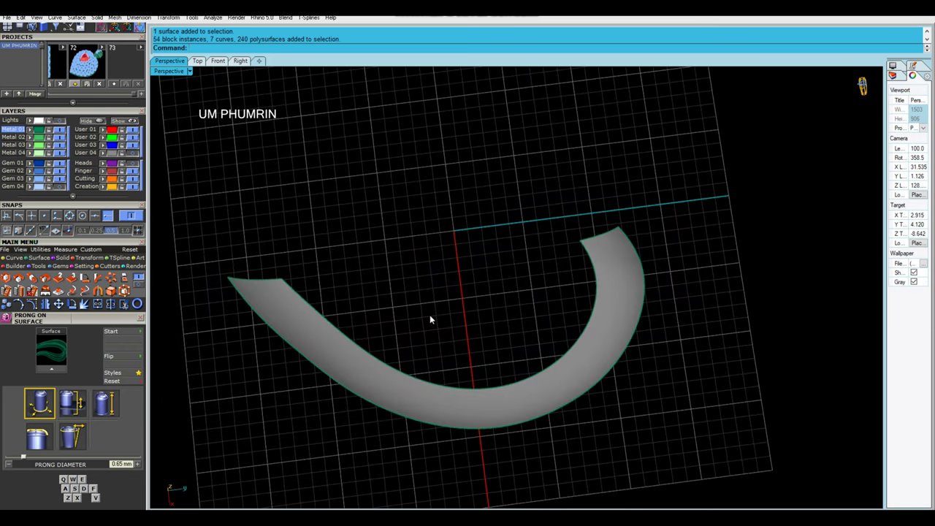
text(D1)
Duplicate the band's end edges and delete the old band surface
click(253, 278)
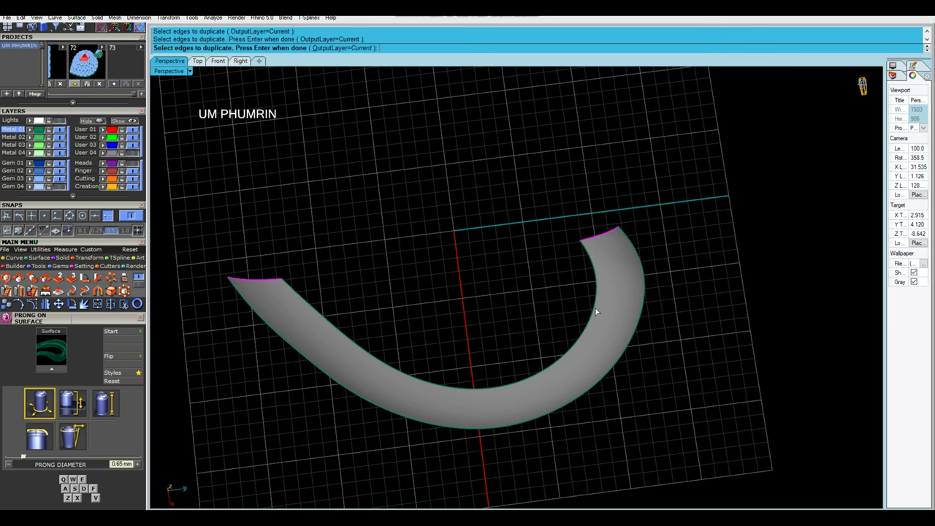
key(Return)
key(Delete)
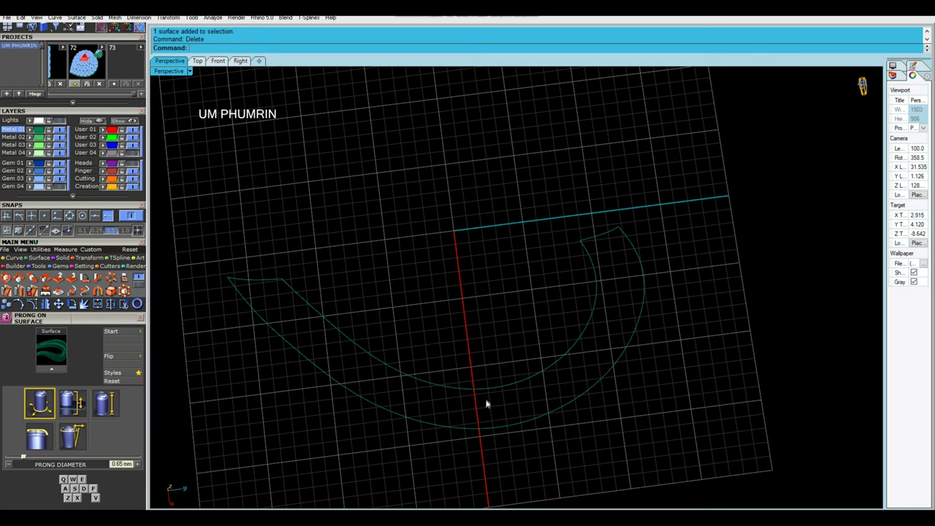
Start a two-rail sweep (Sweep2) from the four remaining edge curves and accept its options
scroll(487, 402, down, 2)
drag(643, 428, 280, 222)
key(F5)
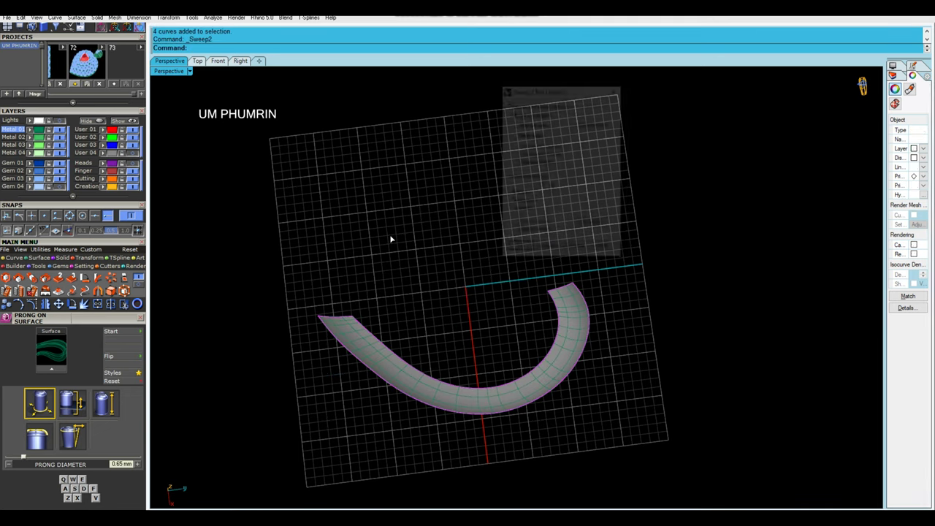
right_drag(391, 238, 320, 146)
click(198, 63)
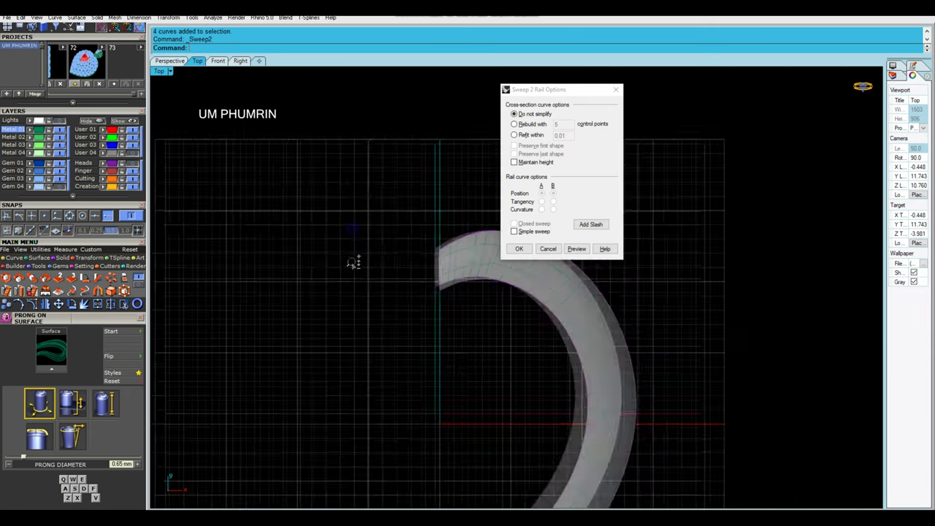
scroll(355, 259, up, 2)
scroll(424, 250, up, 1)
scroll(432, 255, up, 1)
scroll(431, 256, down, 1)
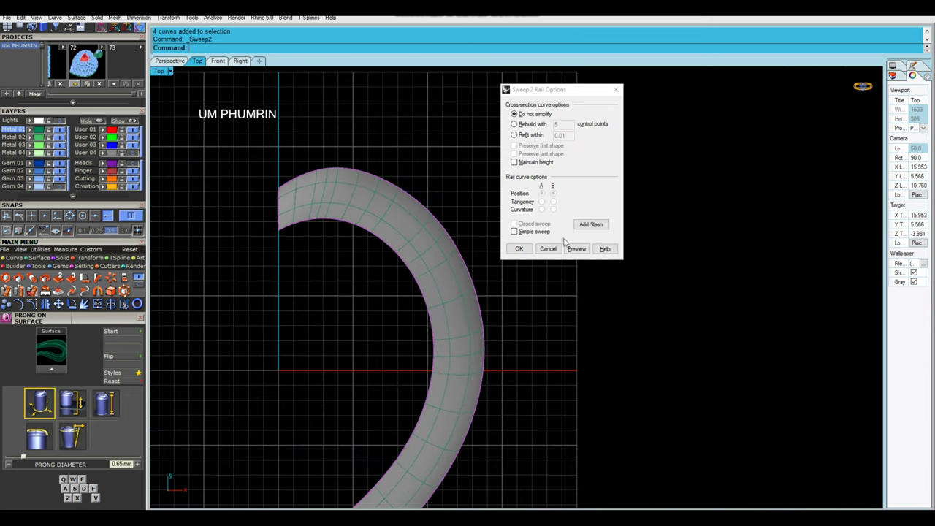
click(591, 225)
Add cross-sections along both rails and create the swept half-heart band surface
scroll(335, 206, up, 1)
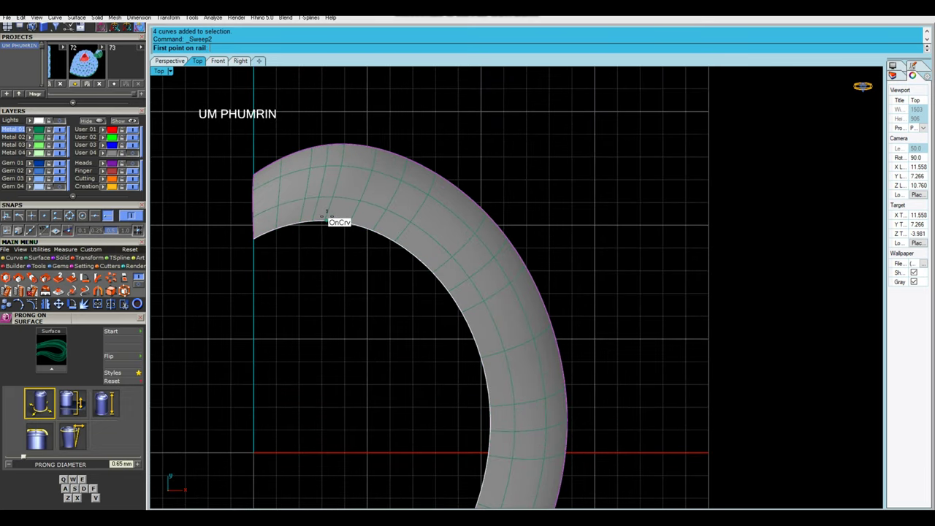
scroll(395, 242, down, 2)
scroll(433, 279, up, 1)
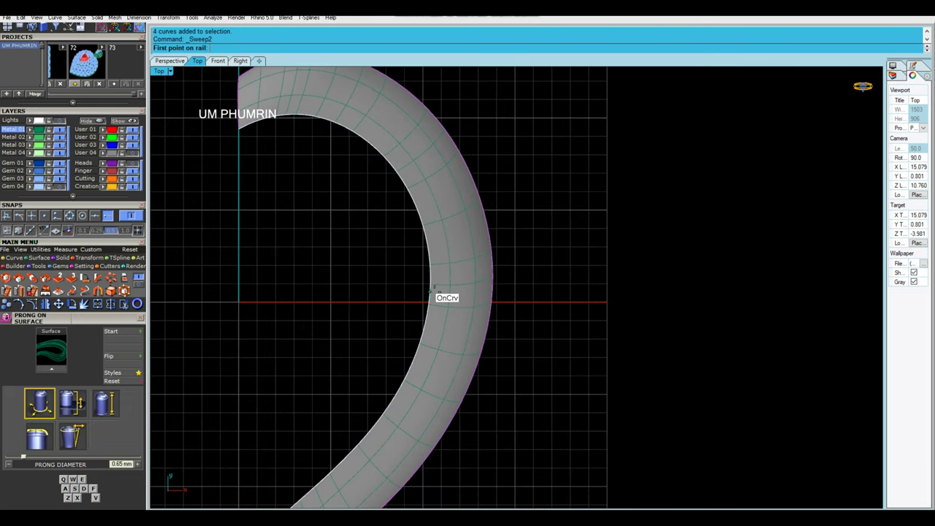
click(433, 291)
scroll(482, 285, down, 1)
scroll(413, 197, up, 1)
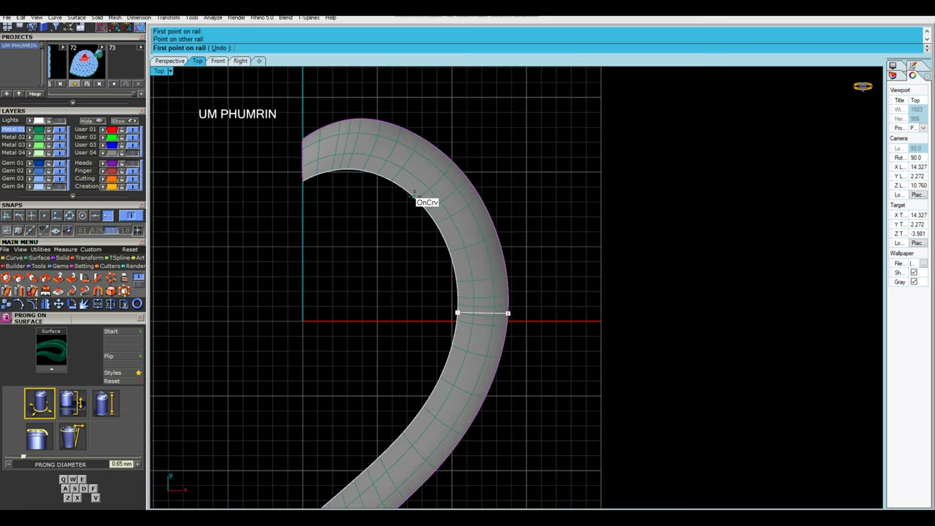
click(453, 163)
scroll(406, 95, down, 1)
scroll(411, 167, up, 1)
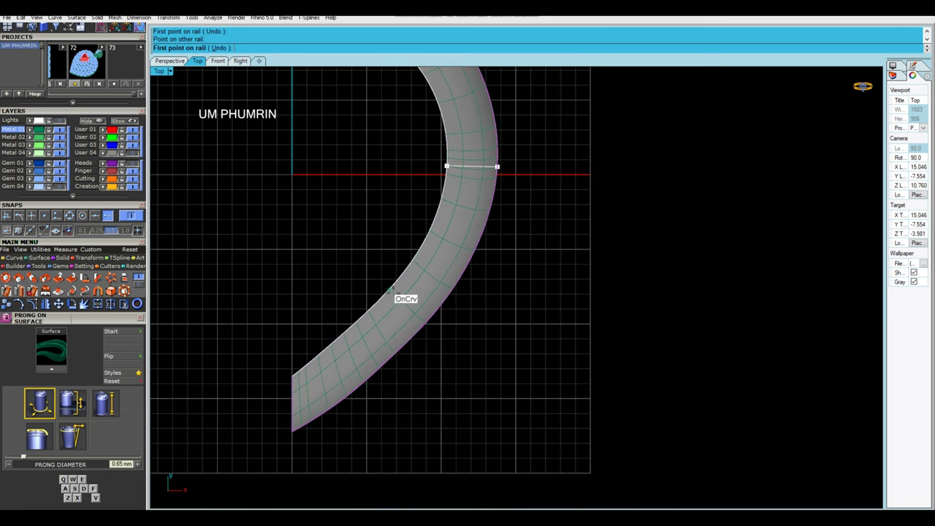
click(352, 389)
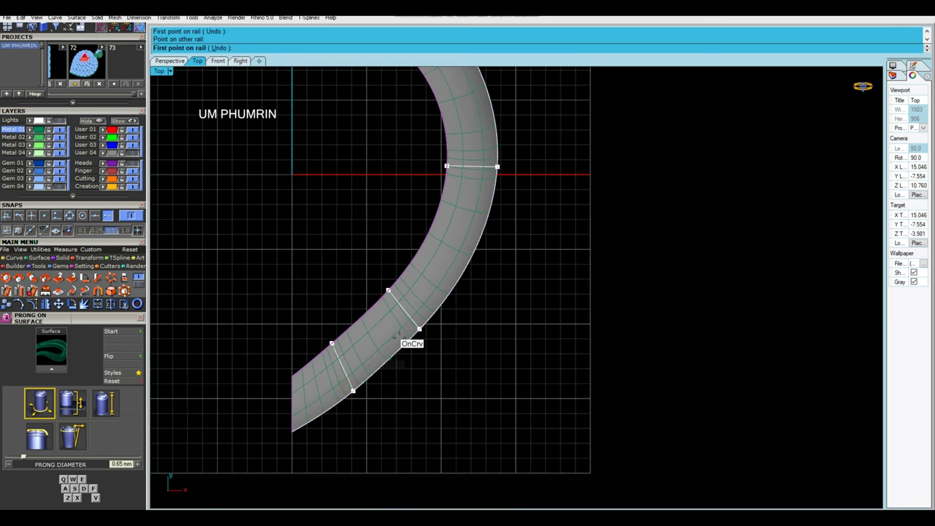
click(471, 256)
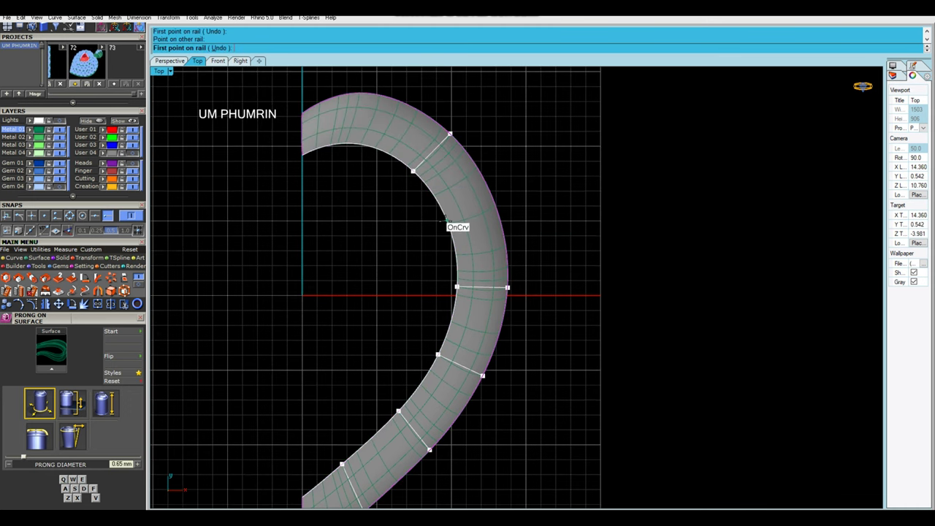
click(442, 218)
click(484, 198)
click(412, 137)
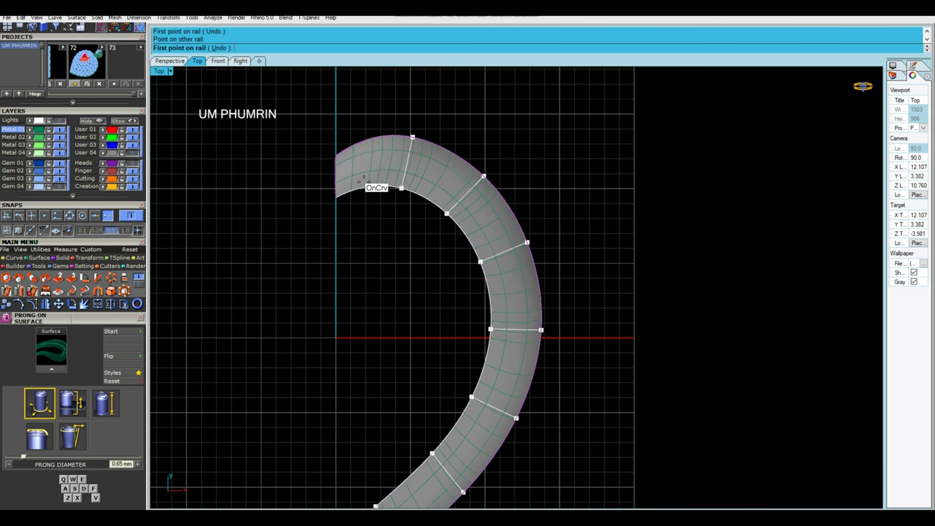
click(366, 146)
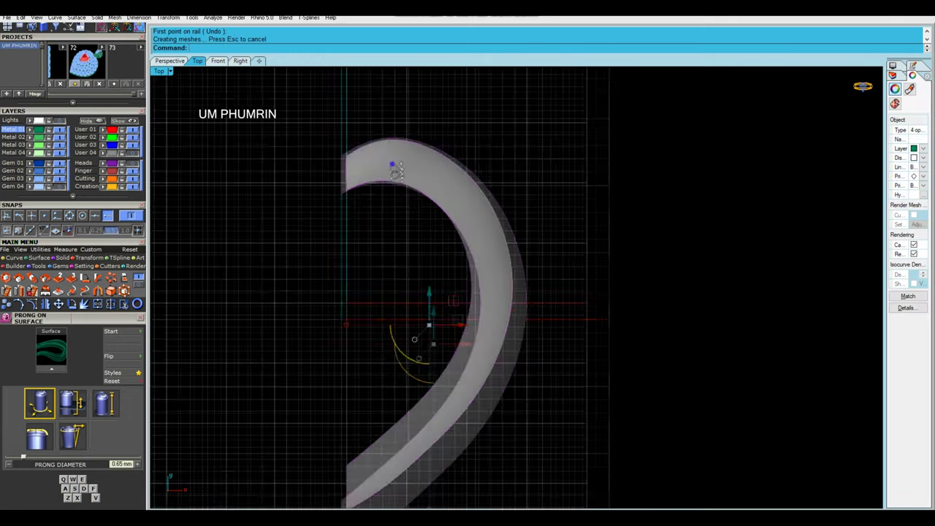
Delete the leftover construction curve and show all hidden pendant parts again
key(Delete)
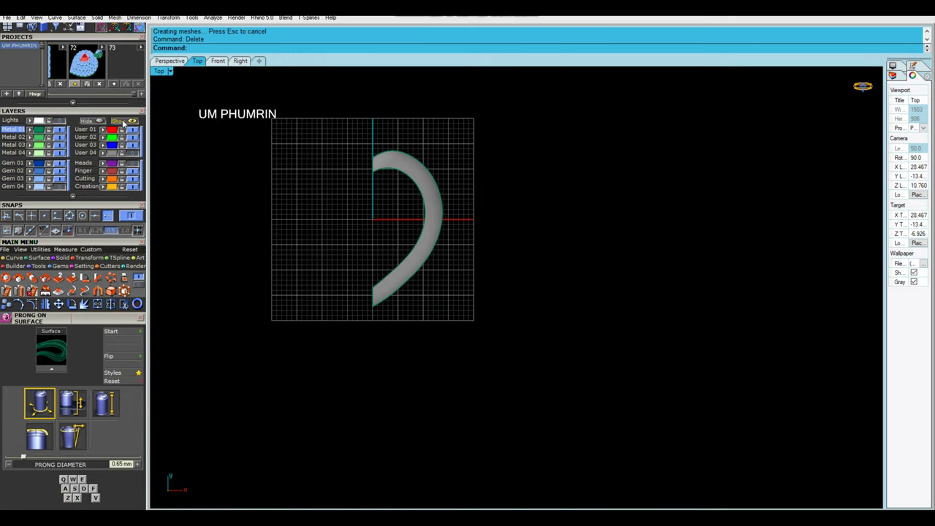
click(119, 121)
click(173, 62)
mouse_move(453, 249)
right_down()
mouse_move(427, 240)
mouse_move(440, 278)
right_up()
Extract isocurves from the new band surface
text(Ex1)
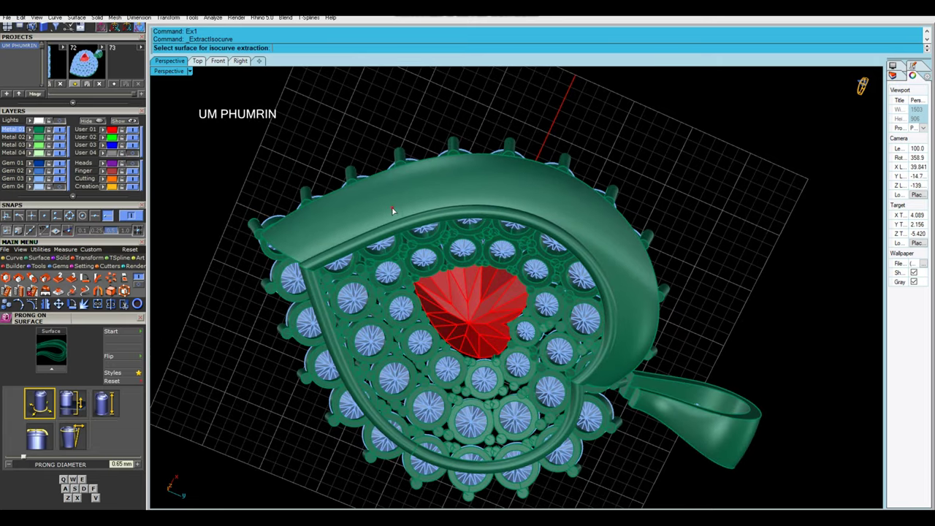
click(392, 210)
scroll(414, 188, up, 2)
scroll(414, 189, up, 2)
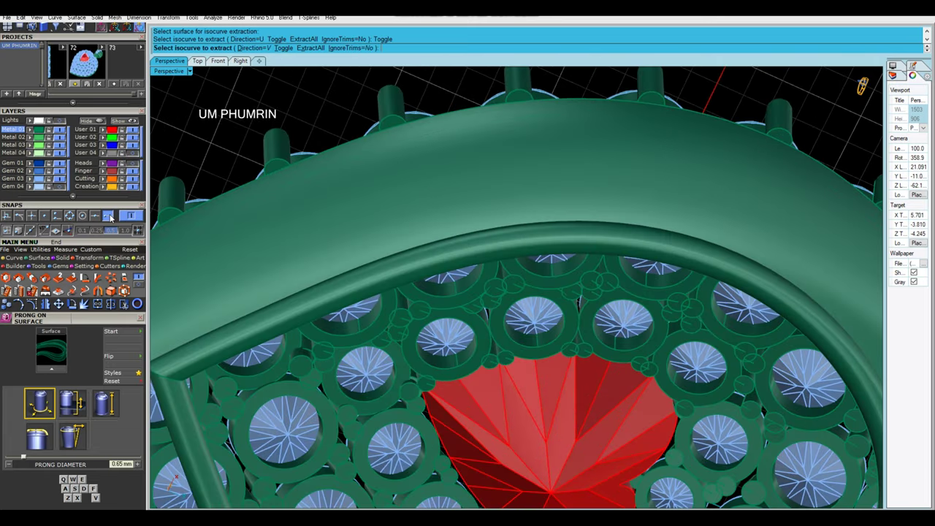
scroll(426, 209, down, 3)
mouse_move(426, 209)
right_down()
mouse_move(472, 168)
mouse_move(451, 258)
right_up()
key(Return)
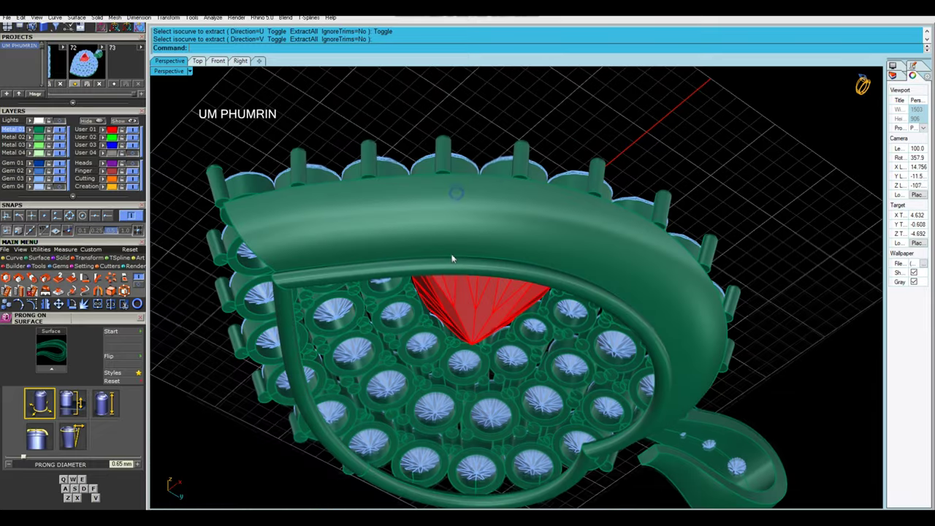
Select the band and its outer edge prongs and isolate them, hiding the gems
click(198, 60)
scroll(431, 172, up, 3)
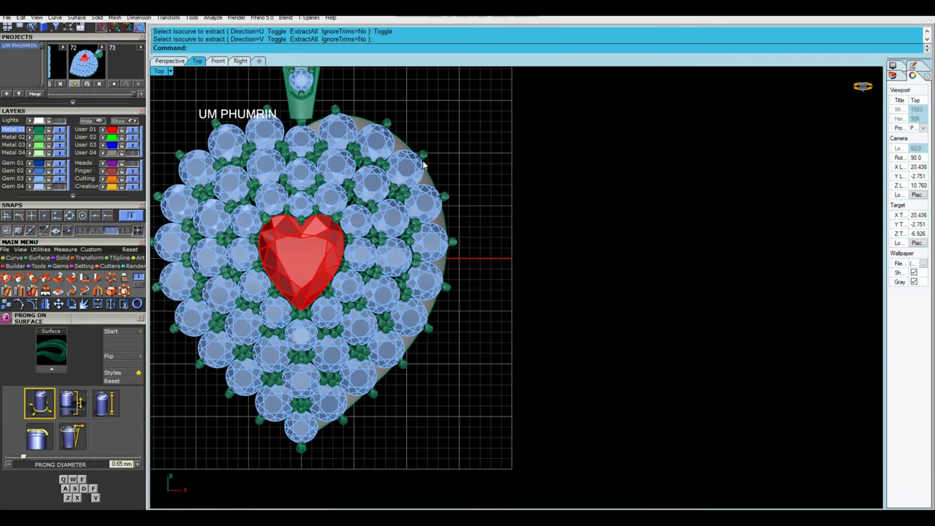
scroll(431, 172, up, 2)
click(430, 169)
shift+click(468, 341)
shift+click(431, 351)
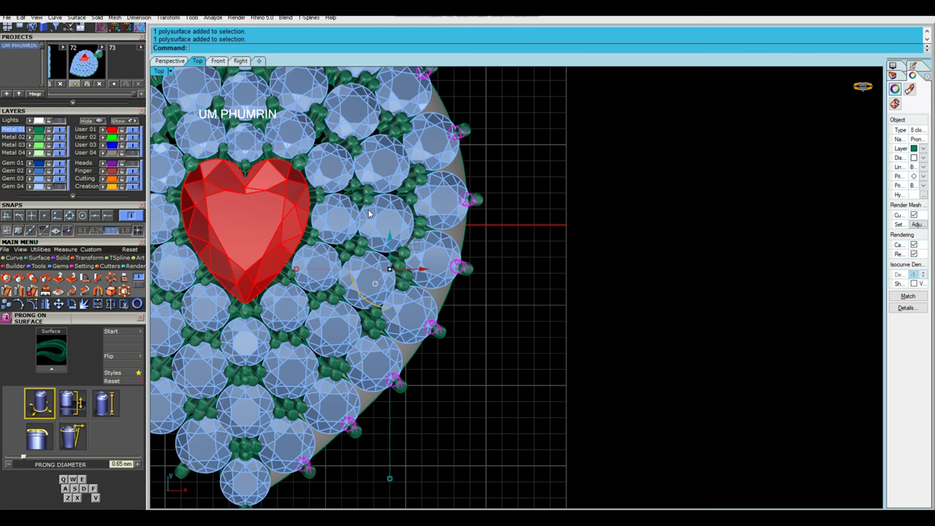
right_drag(369, 214, 413, 354)
shift+click(344, 140)
scroll(317, 155, up, 2)
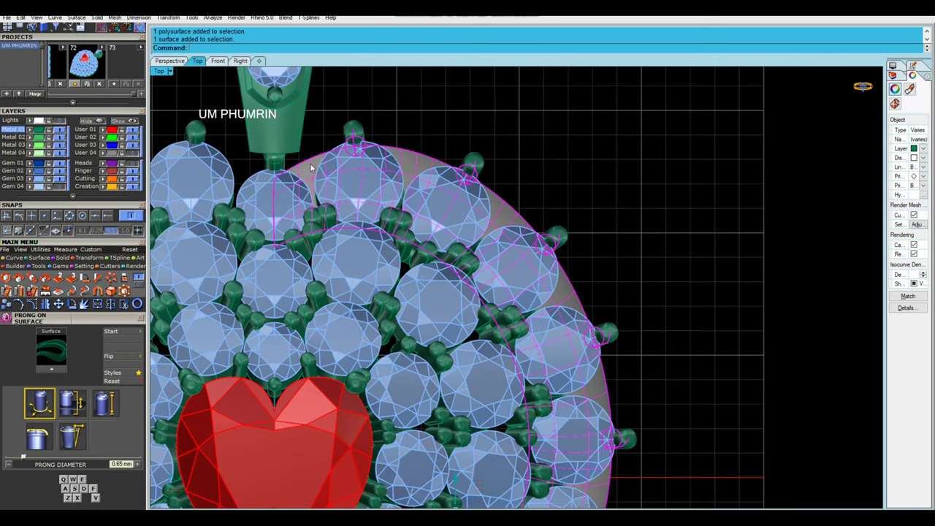
click(97, 127)
scroll(375, 198, down, 2)
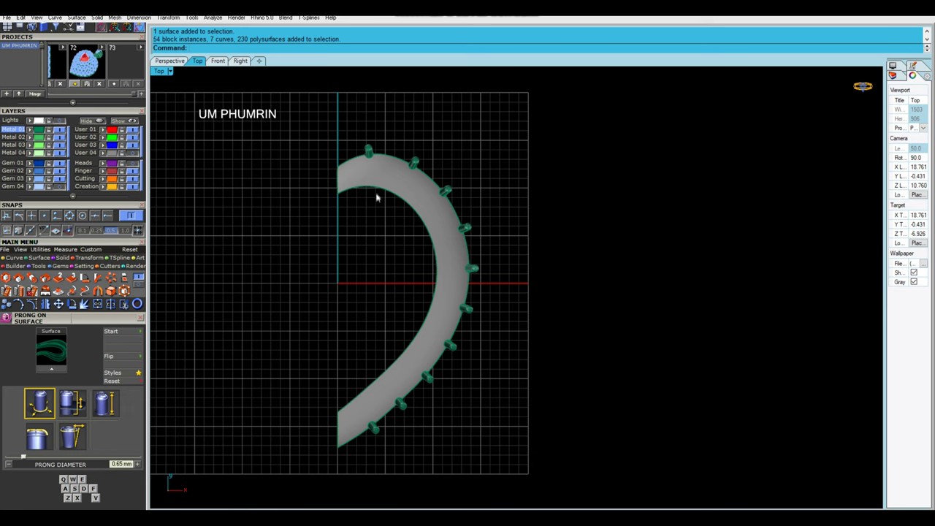
scroll(369, 164, up, 2)
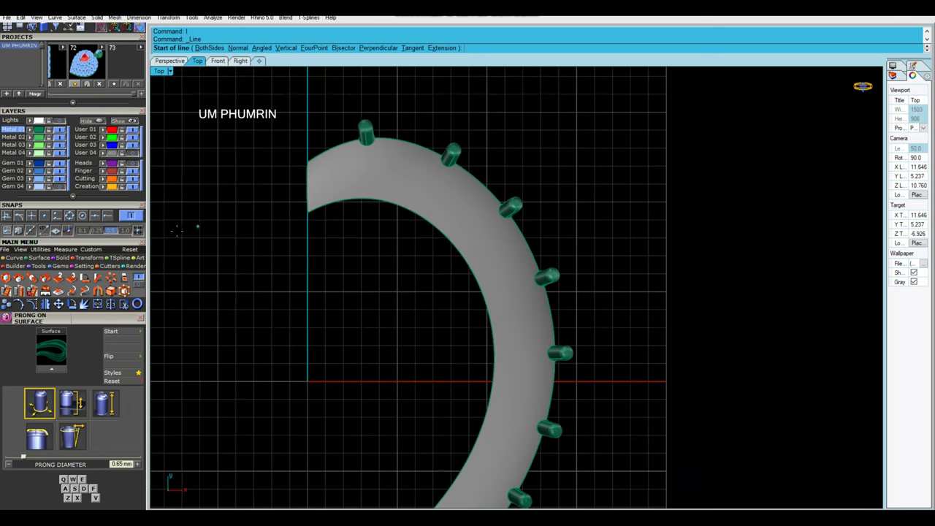
Enable the Center osnap and draw the first three radial lines from prong centres inward
click(82, 215)
click(367, 136)
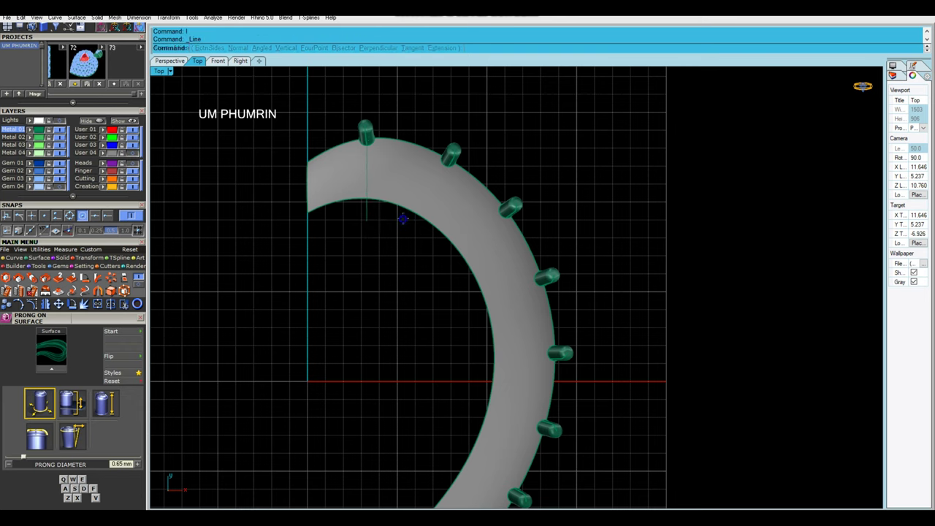
click(401, 245)
right_click(426, 239)
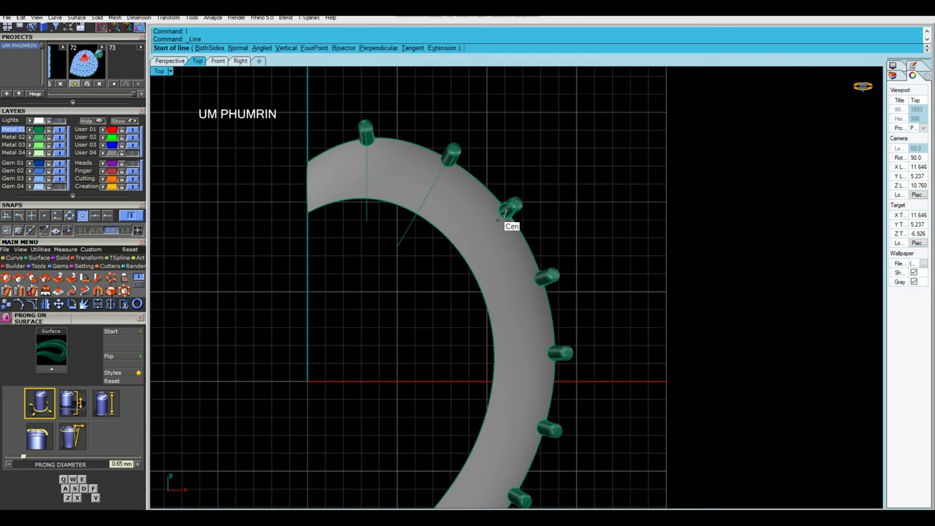
click(506, 211)
click(437, 263)
right_drag(437, 263, 369, 218)
right_click(468, 234)
click(468, 234)
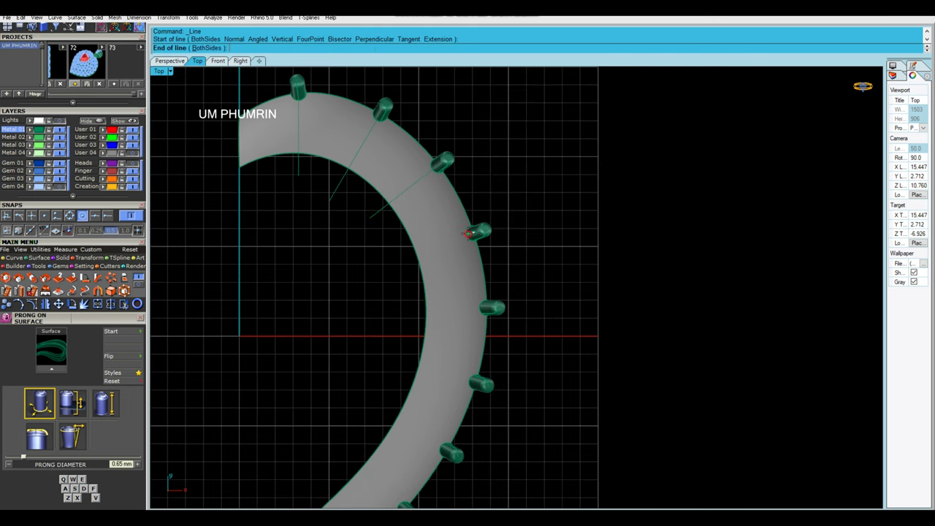
click(388, 264)
Draw more radial lines from the next prong centres across the band
right_drag(471, 315, 473, 240)
right_click(473, 240)
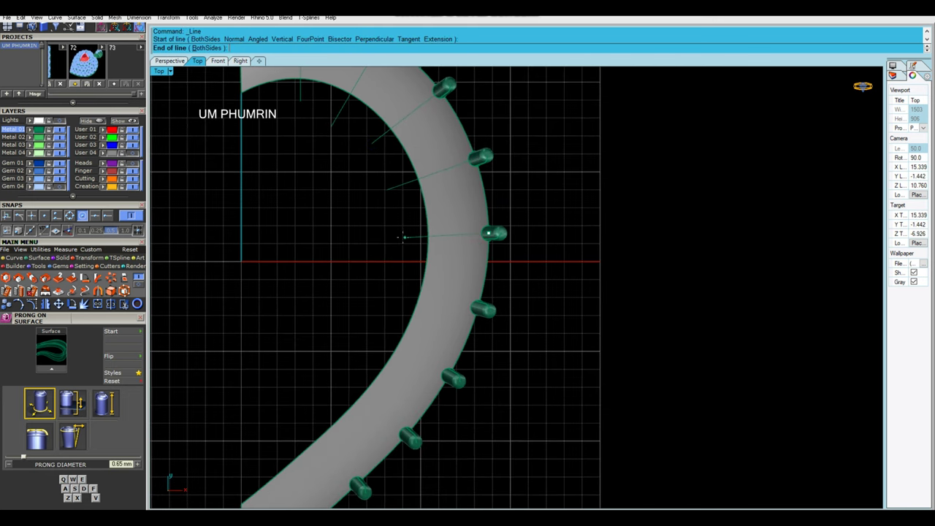
click(395, 236)
right_click(479, 305)
click(477, 308)
click(390, 282)
right_drag(390, 283, 436, 200)
right_click(484, 292)
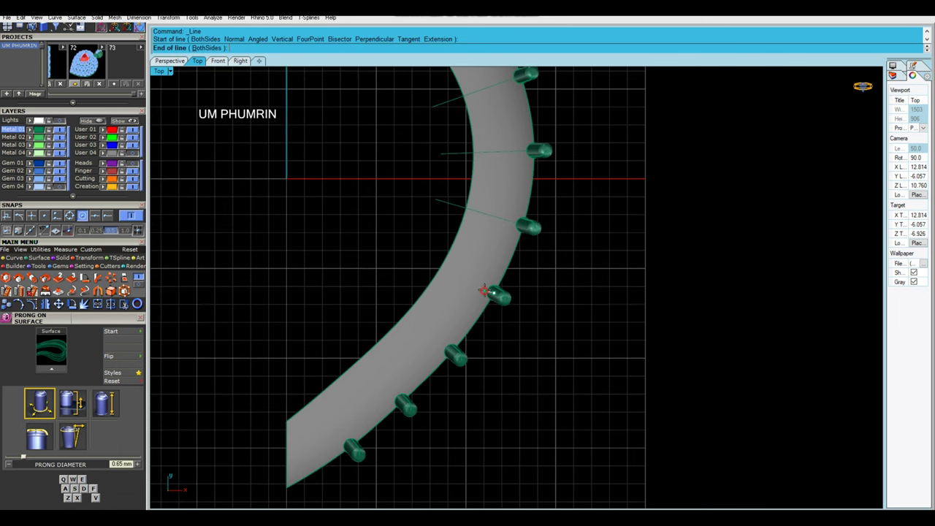
click(408, 242)
right_click(455, 356)
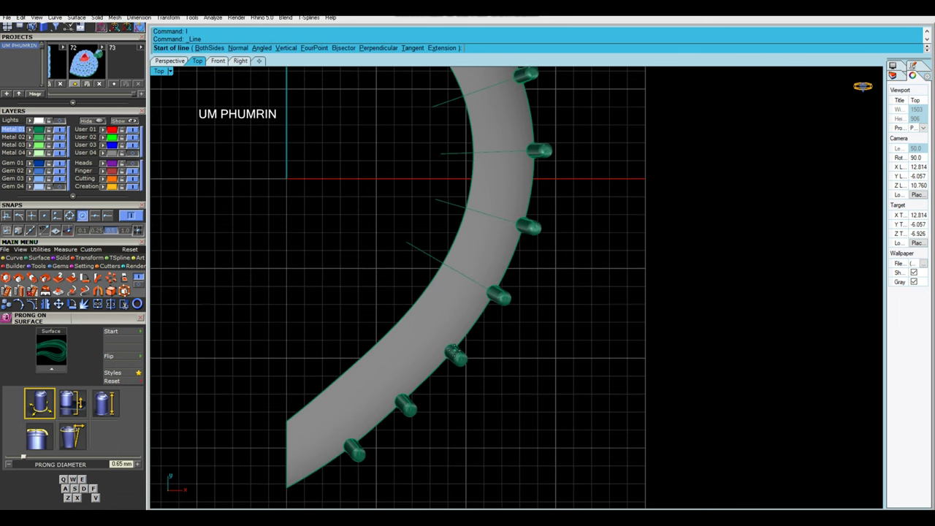
click(451, 351)
click(368, 277)
Draw the last radial lines from the lower prongs and deselect the band
right_drag(368, 277, 435, 190)
right_click(453, 226)
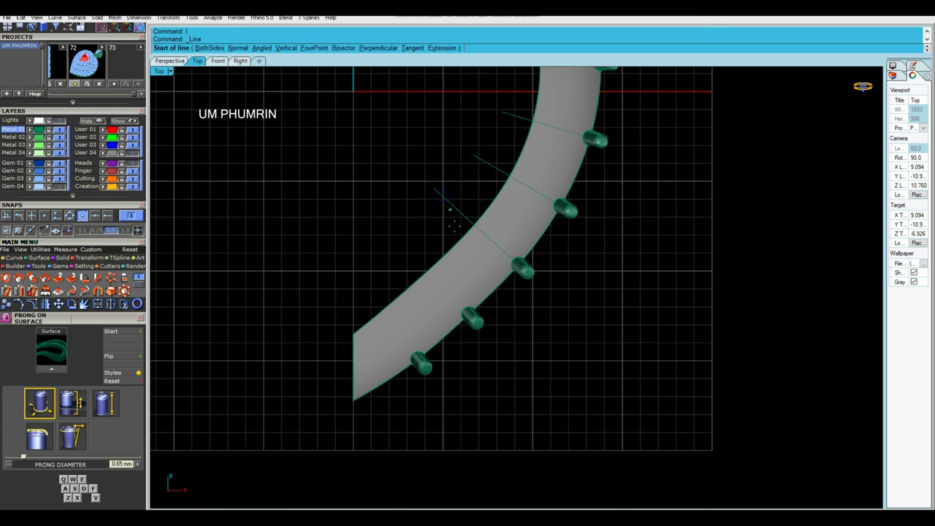
click(462, 308)
click(395, 231)
key(Return)
click(415, 352)
click(365, 280)
scroll(365, 280, down, 3)
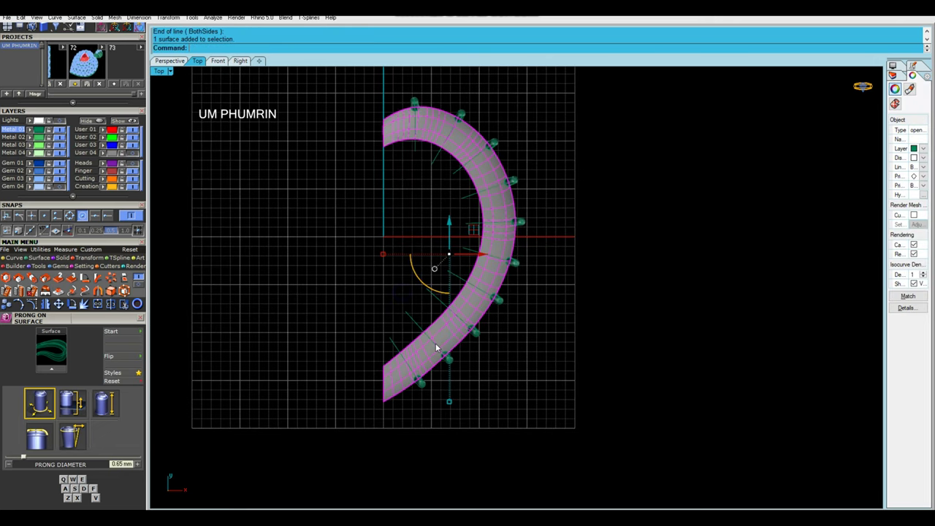
click(386, 245)
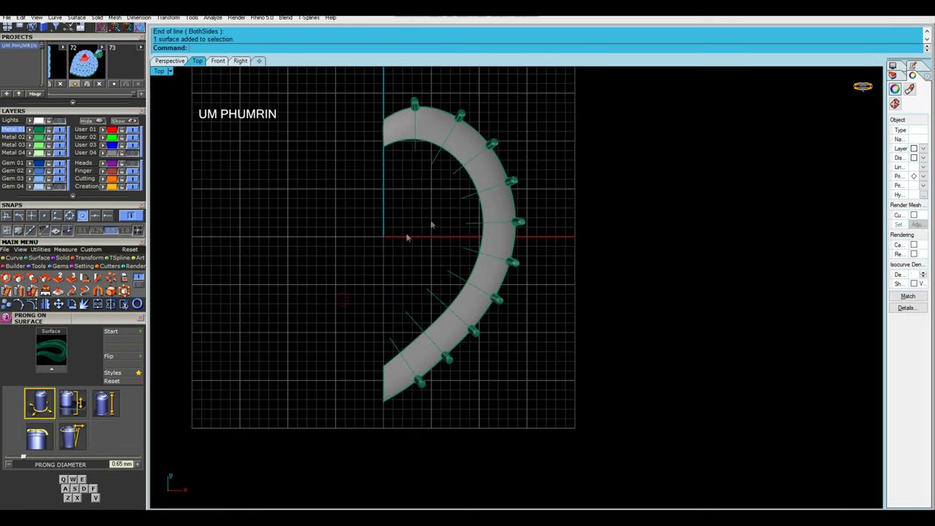
Split the band surface with the radial lines into 11 pieces
scroll(439, 168, up, 2)
right_drag(439, 167, 479, 235)
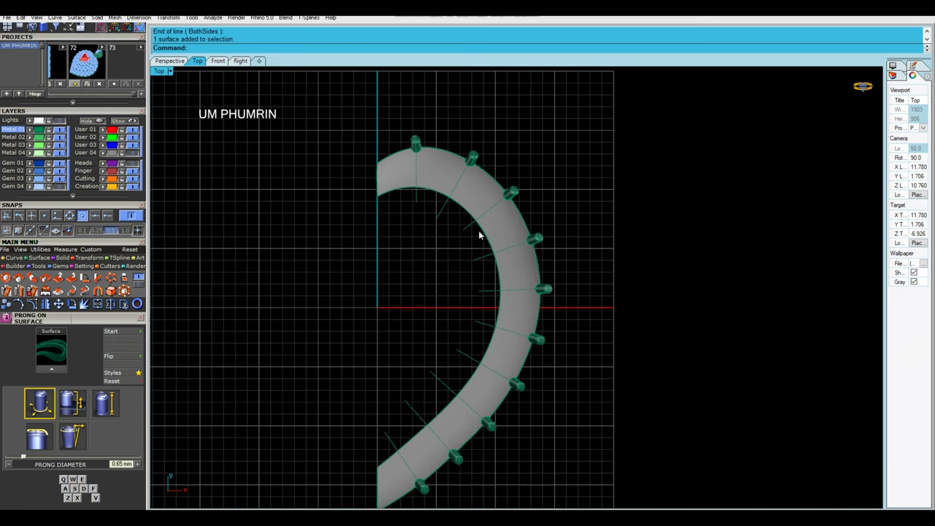
click(464, 210)
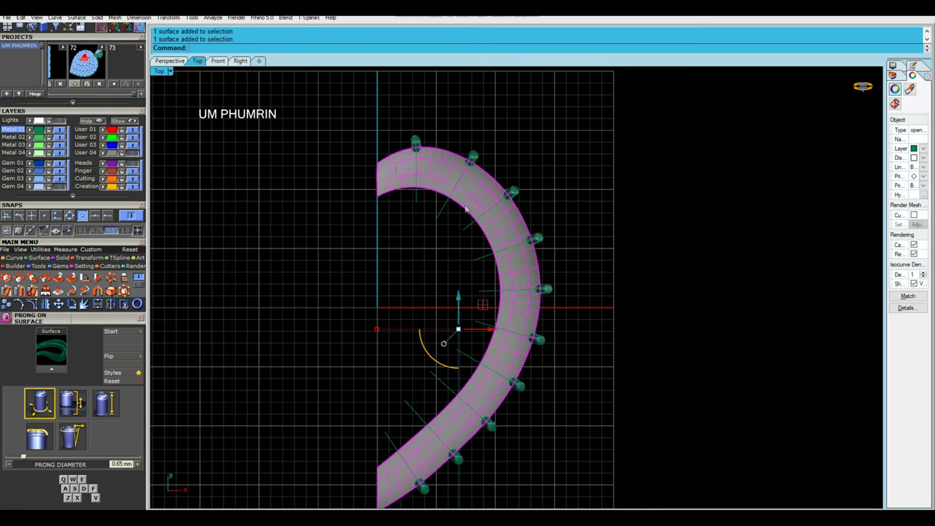
text(Ss)
scroll(443, 212, up, 2)
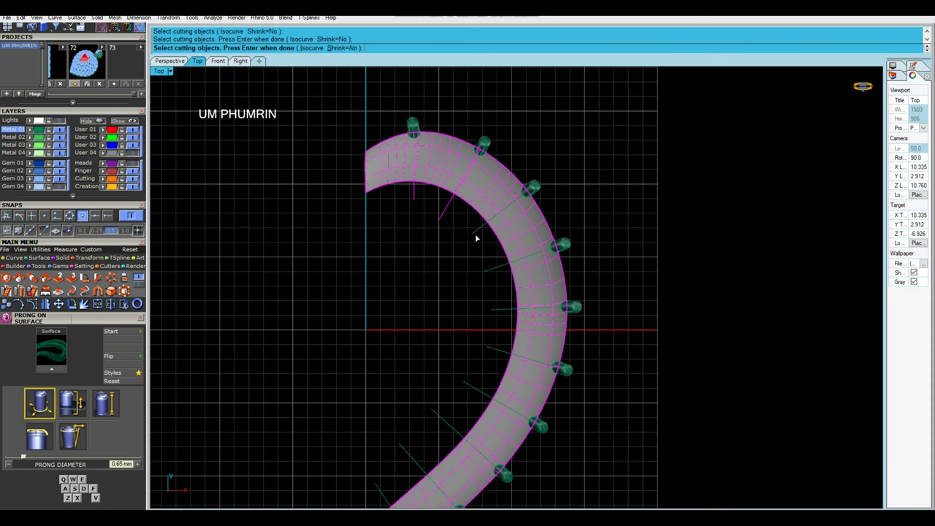
scroll(495, 276, up, 2)
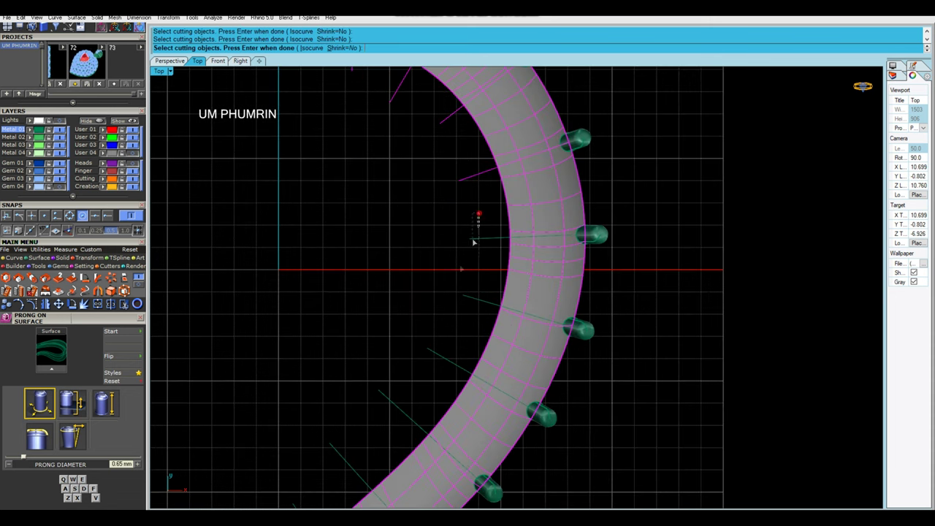
right_drag(418, 375, 435, 297)
scroll(322, 406, down, 2)
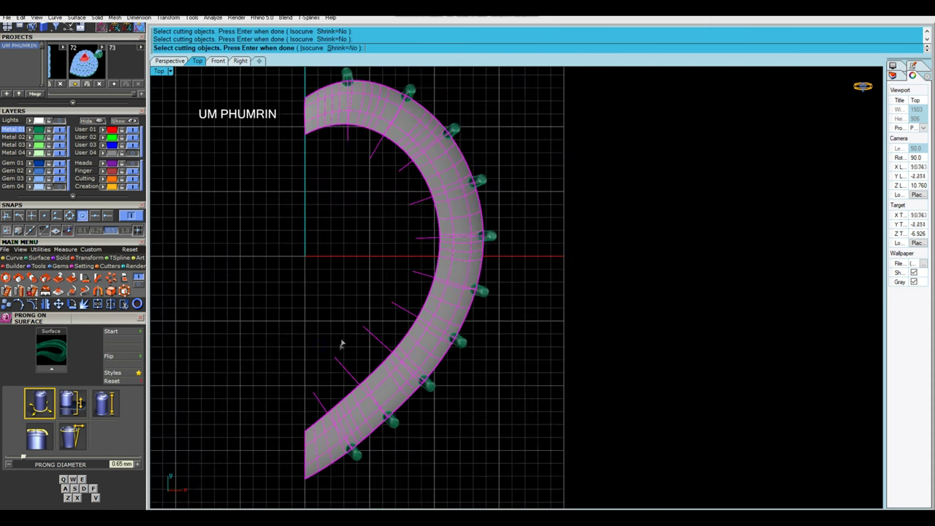
key(Return)
scroll(208, 139, down, 1)
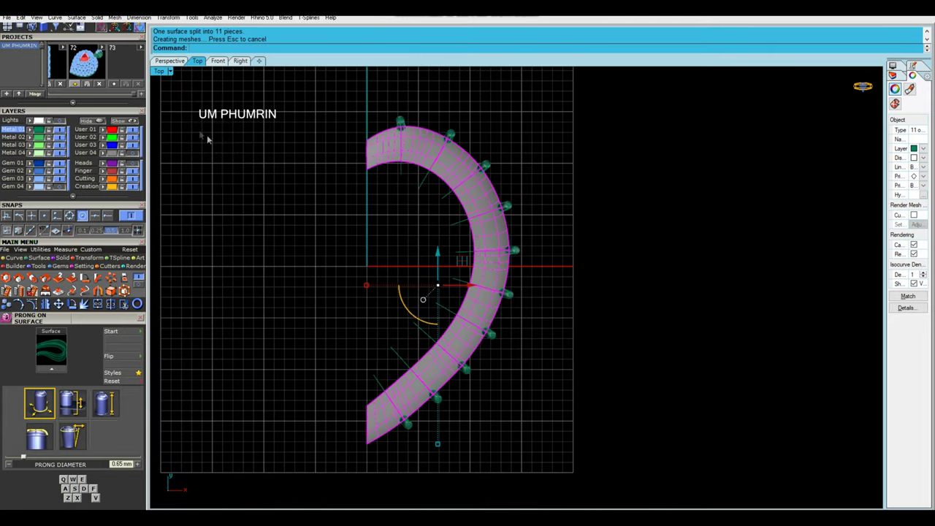
Delete all the radial cutting lines left over from the split
click(169, 60)
mouse_move(439, 292)
right_down()
mouse_move(431, 363)
mouse_move(383, 357)
mouse_move(439, 366)
right_up()
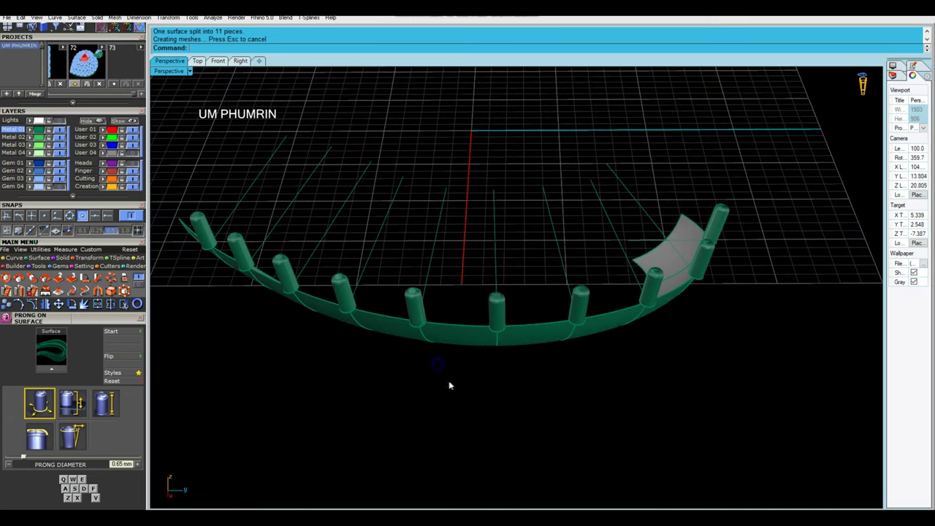
right_drag(628, 202, 417, 168)
drag(417, 168, 312, 108)
mouse_move(311, 108)
right_down()
mouse_move(468, 231)
mouse_move(629, 227)
right_up()
key(Delete)
click(629, 227)
key(Delete)
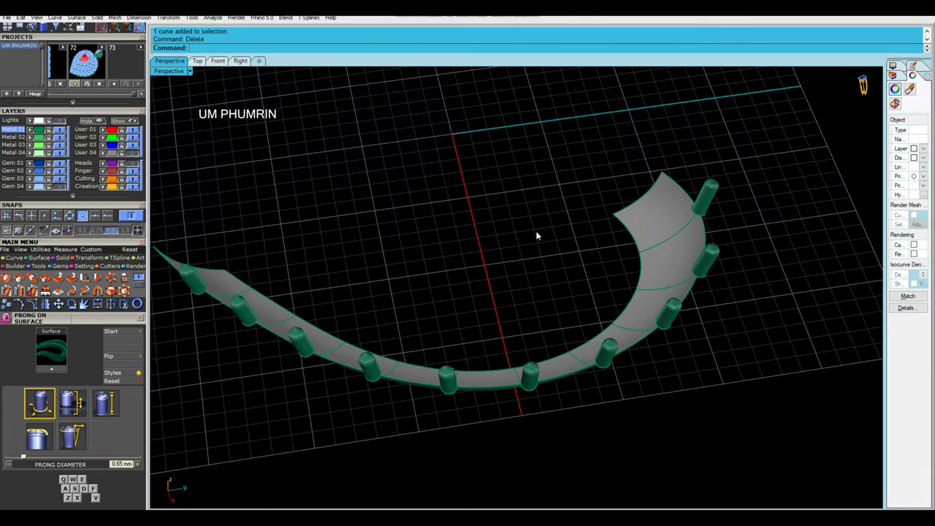
Finish duplicating the band's two end edges
right_drag(538, 234, 585, 255)
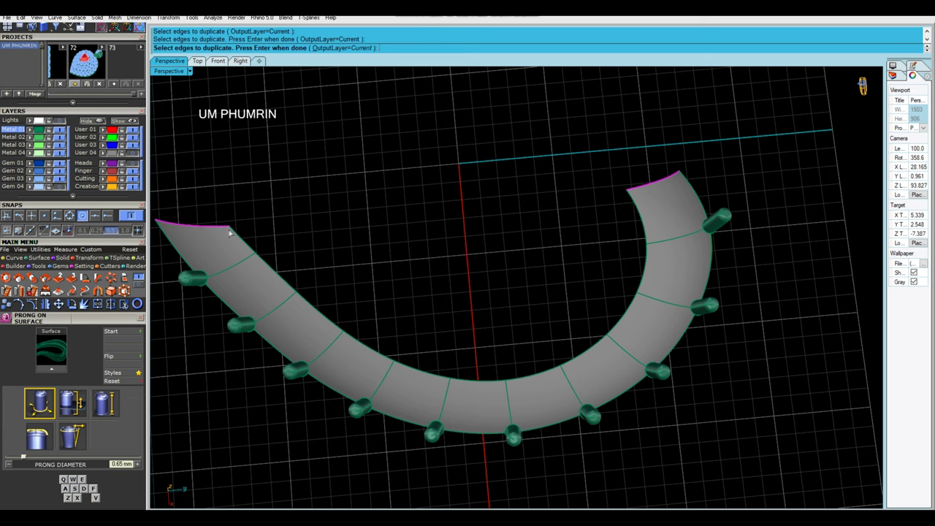
scroll(363, 268, down, 2)
key(Return)
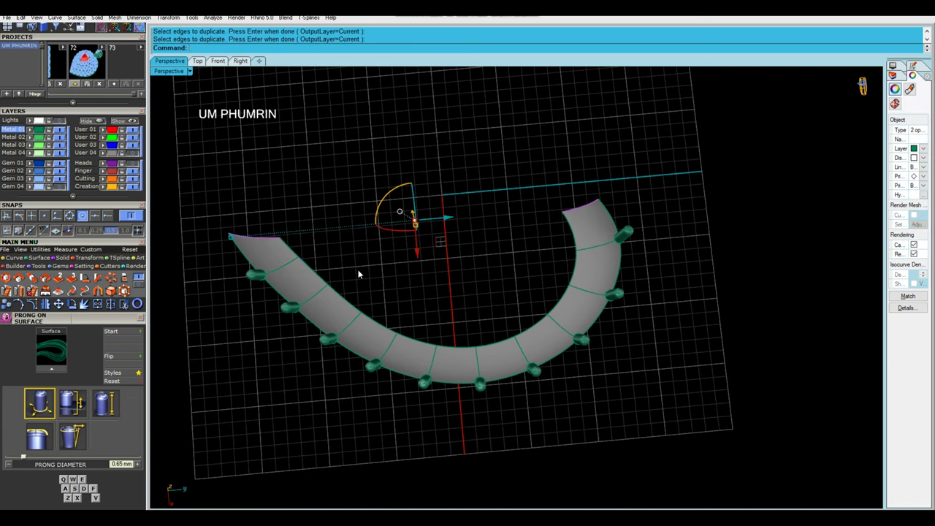
key(Escape)
Duplicate the dividing edges between the first band pieces along the inner rim
click(290, 265)
click(332, 285)
click(313, 300)
click(356, 322)
click(348, 325)
click(383, 350)
click(390, 344)
click(427, 369)
click(433, 359)
click(468, 385)
key(Return)
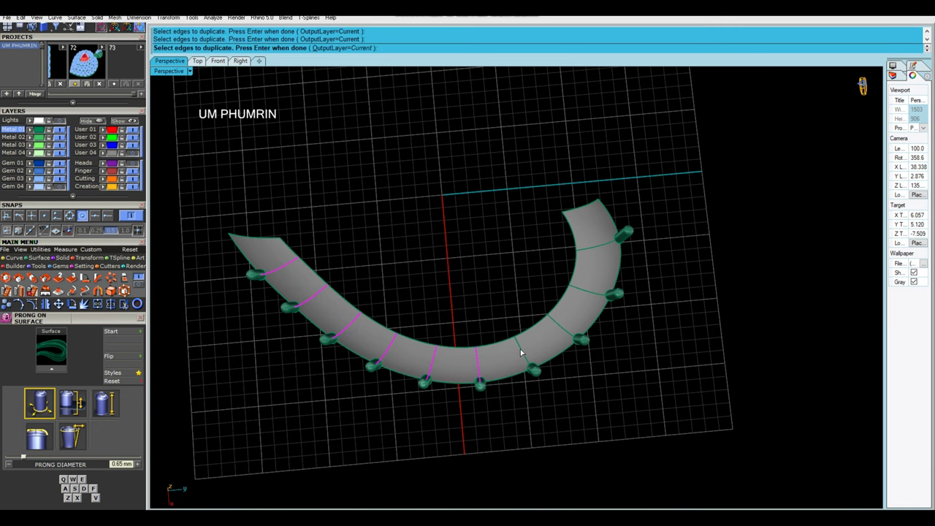
Duplicate the remaining dividing edges, then delete the band surface pieces
click(521, 350)
key(Return)
click(586, 287)
key(Return)
click(594, 251)
key(Return)
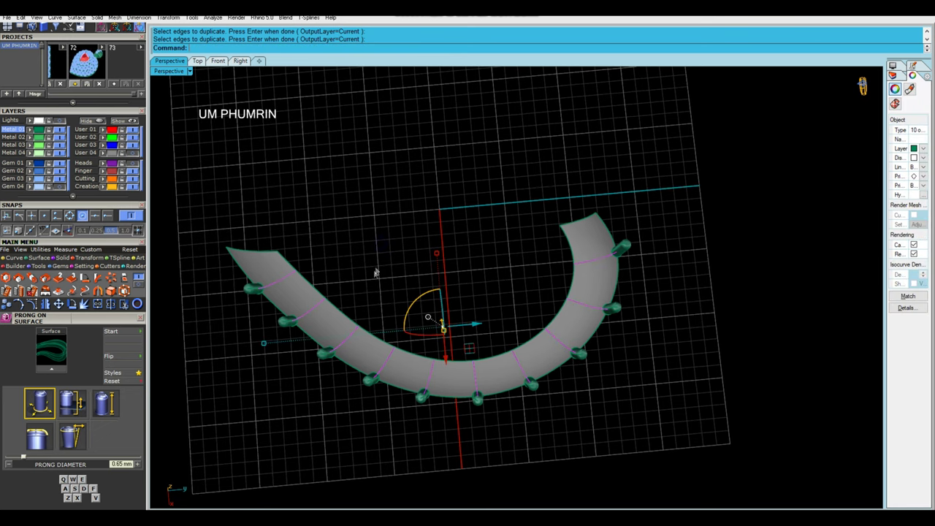
click(282, 276)
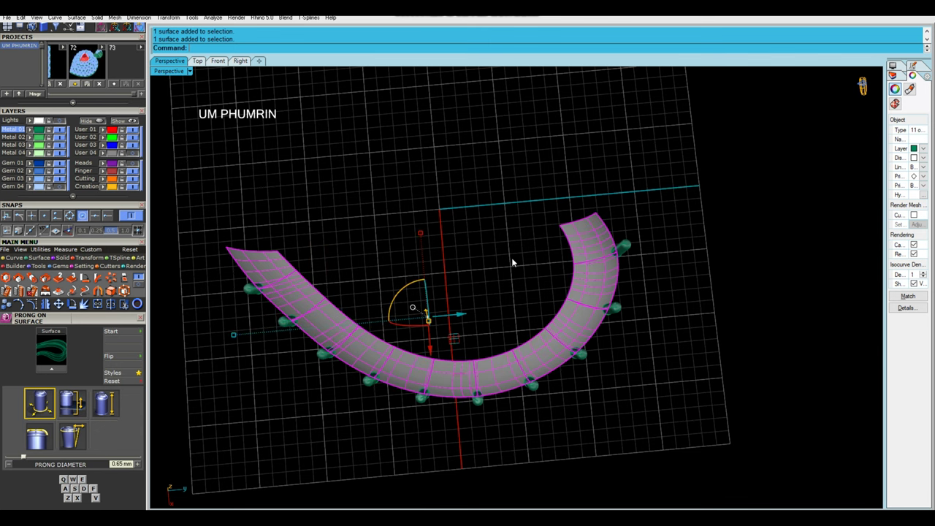
key(Delete)
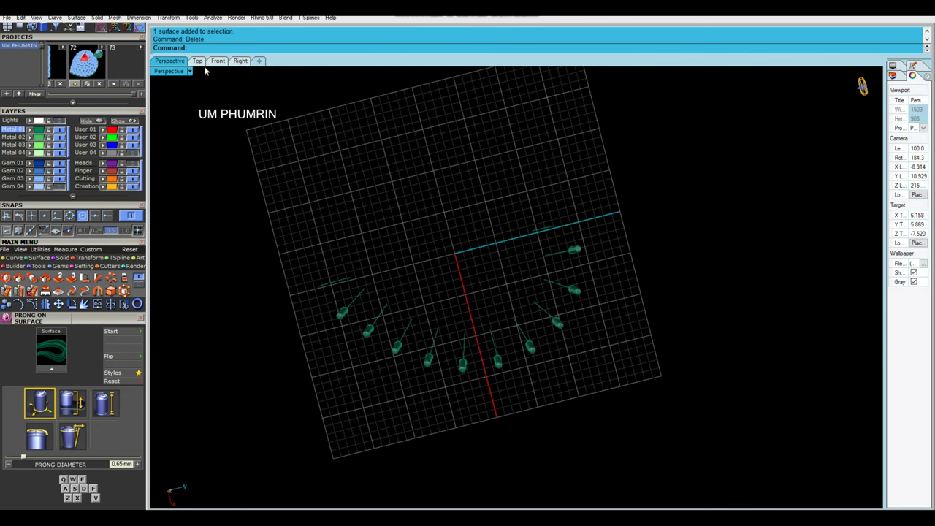
In the top view, move the orange arc onto the vertical axis line
click(197, 60)
click(421, 175)
click(429, 166)
drag(345, 156, 309, 168)
click(173, 60)
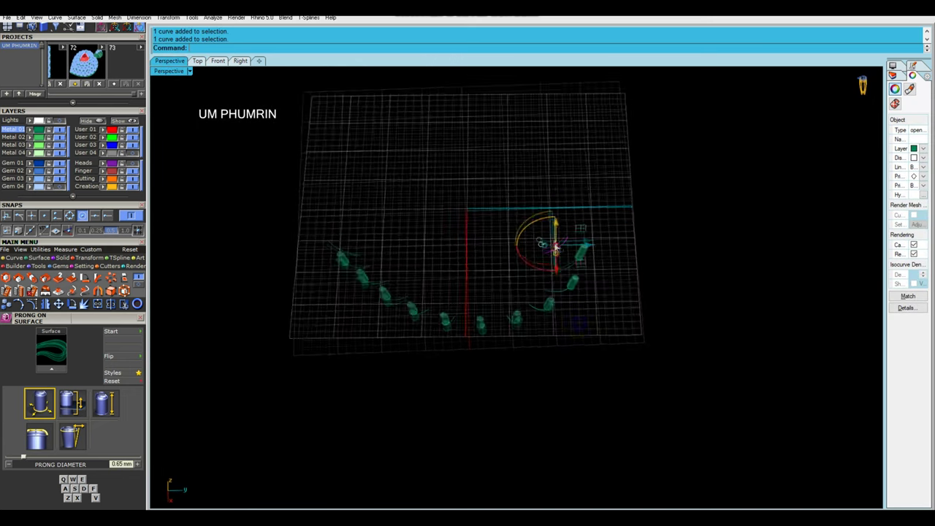
Select only the band edge curves, leaving out the prongs, and pipe them at diameter 8
drag(286, 179, 612, 353)
right_drag(612, 353, 611, 260)
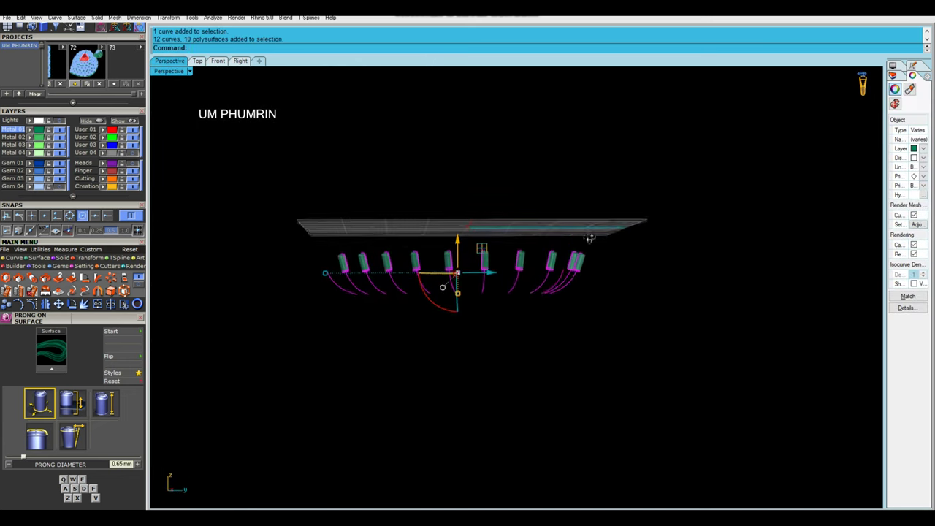
right_drag(355, 240, 553, 229)
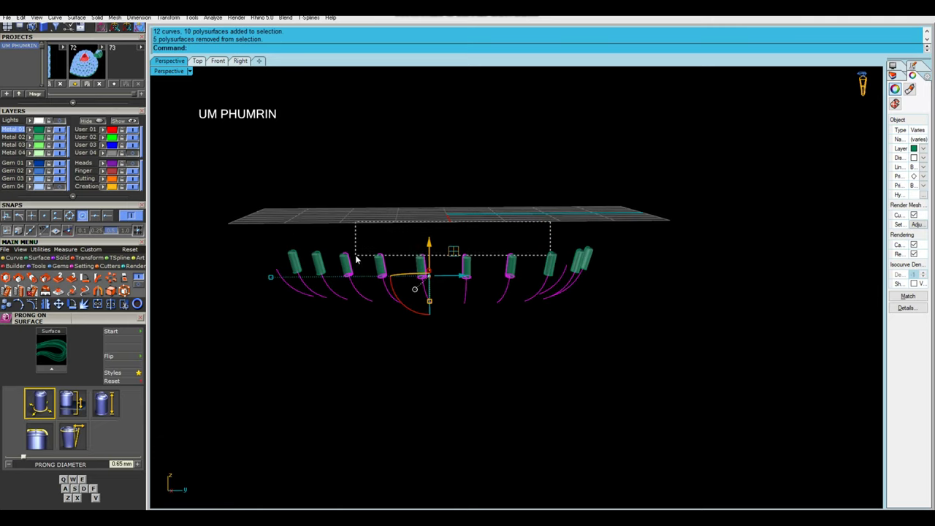
mouse_move(460, 251)
right_down()
mouse_move(455, 261)
mouse_move(533, 256)
mouse_move(574, 308)
right_up()
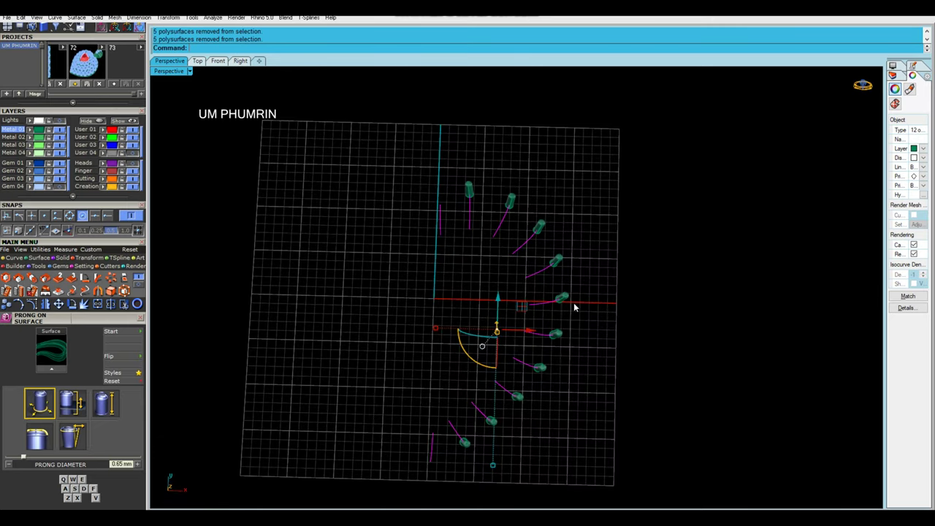
drag(411, 150, 653, 446)
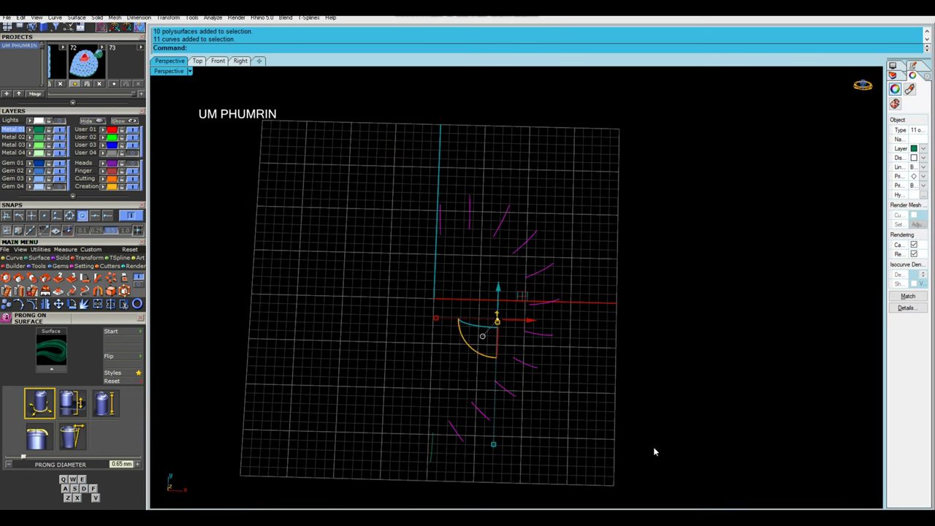
shift+click(431, 448)
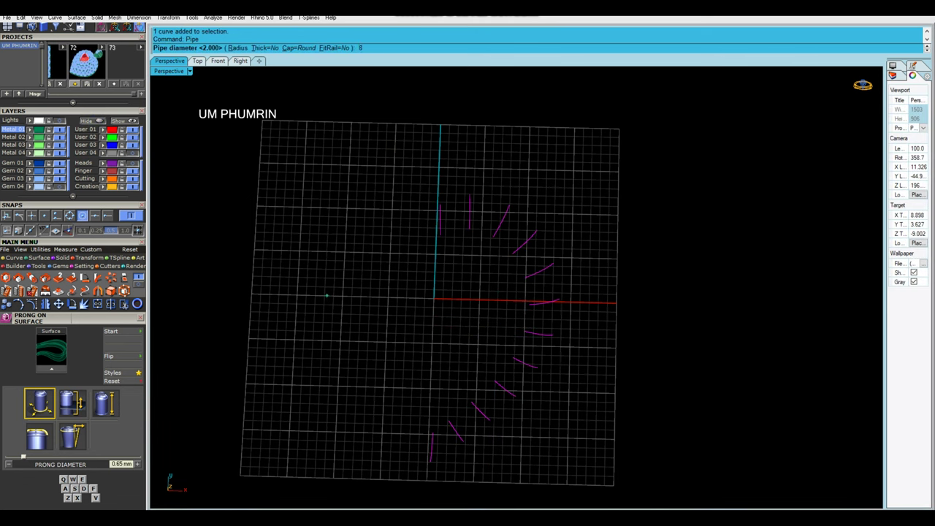
key(Return)
Mirror the pipes about the origin across the vertical axis with m0
click(195, 61)
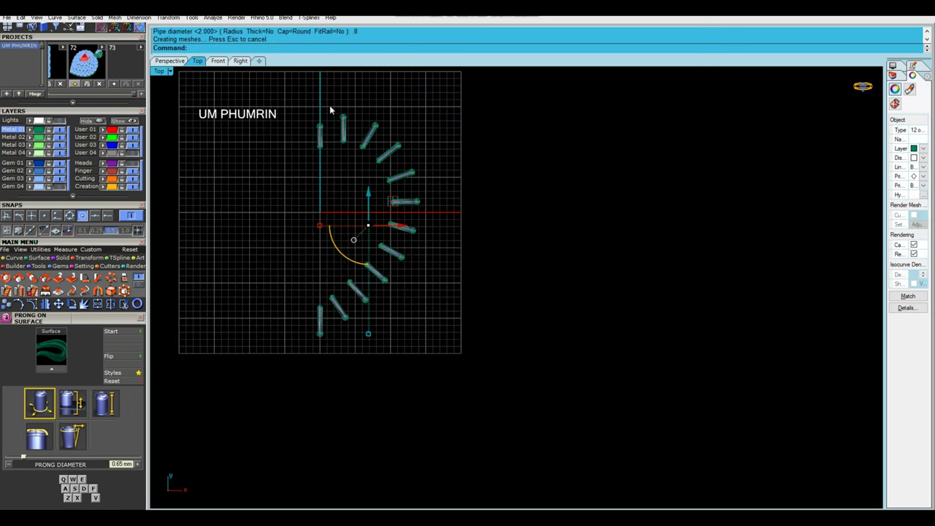
right_drag(384, 301, 433, 370)
text(m0)
key(Return)
click(409, 444)
Group the full ring of spokes and show all hidden pendant parts again
drag(449, 446, 309, 265)
text(g)
key(Escape)
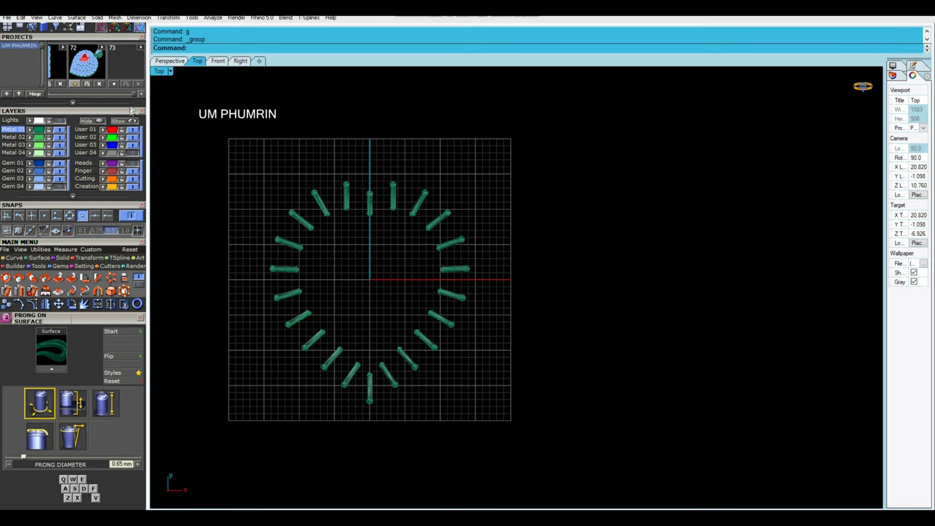
key(ctrl+alt+h)
click(170, 61)
mouse_move(439, 256)
right_down()
mouse_move(532, 260)
mouse_move(540, 363)
mouse_move(476, 266)
right_up()
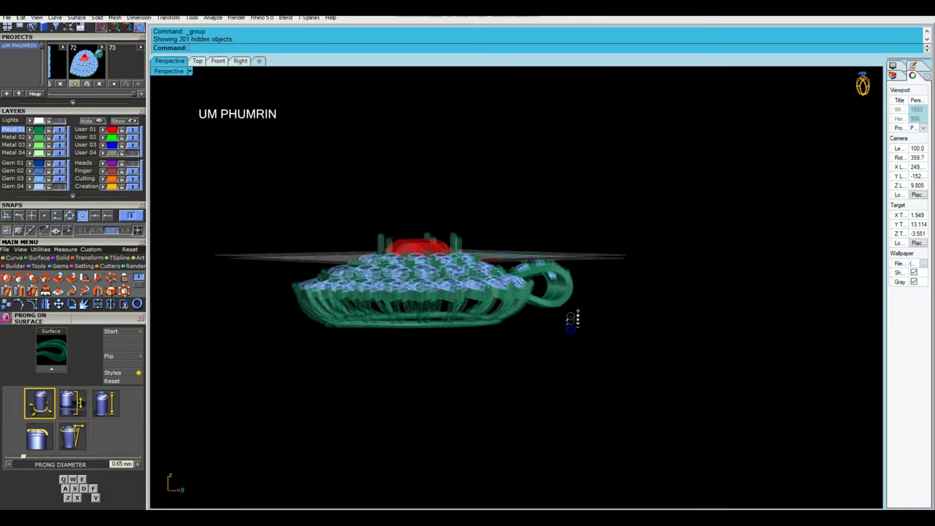
Zoom in on the bail and window-select the prong group and parts around it
scroll(476, 266, up, 3)
right_drag(477, 266, 511, 307)
scroll(616, 370, up, 5)
click(635, 271)
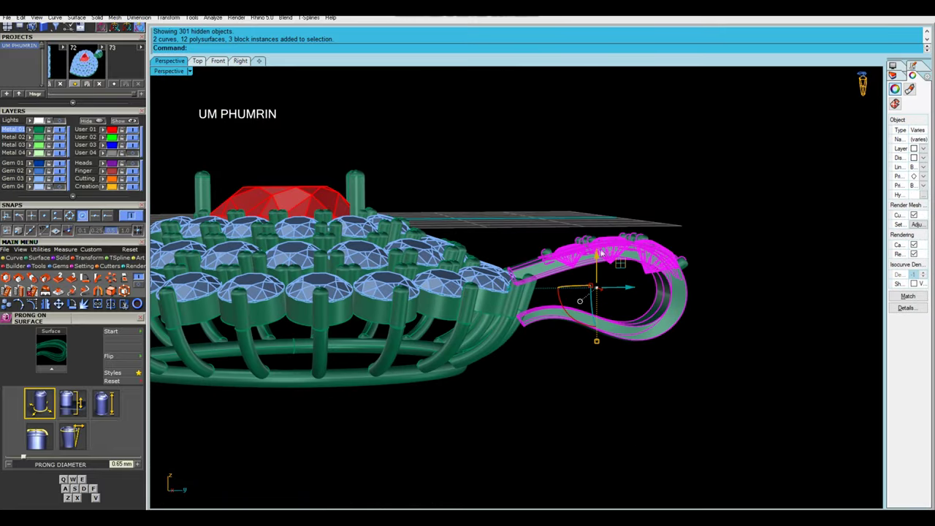
drag(666, 276, 606, 189)
Select the two leftover curves at the bail and remove them, then view the whole pendant
scroll(501, 177, up, 2)
scroll(563, 292, up, 3)
scroll(536, 261, up, 3)
mouse_move(536, 257)
right_down()
mouse_move(472, 139)
mouse_move(527, 226)
right_up()
click(472, 139)
scroll(537, 232, down, 3)
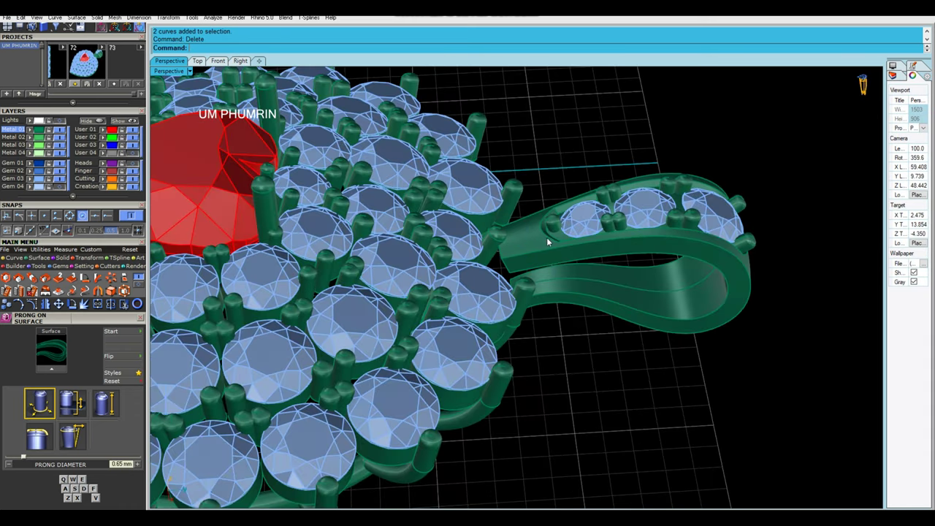
drag(716, 417, 485, 142)
scroll(634, 296, down, 5)
right_drag(634, 296, 584, 334)
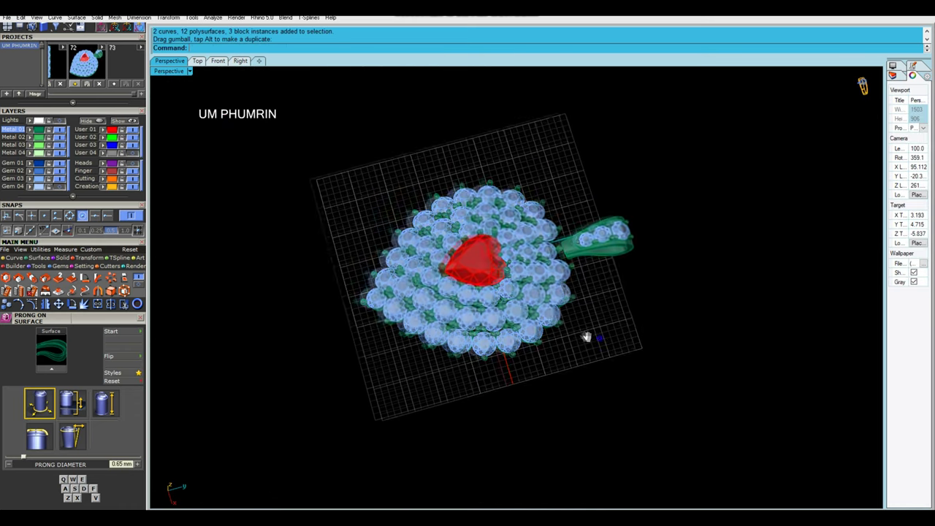
scroll(585, 314, up, 2)
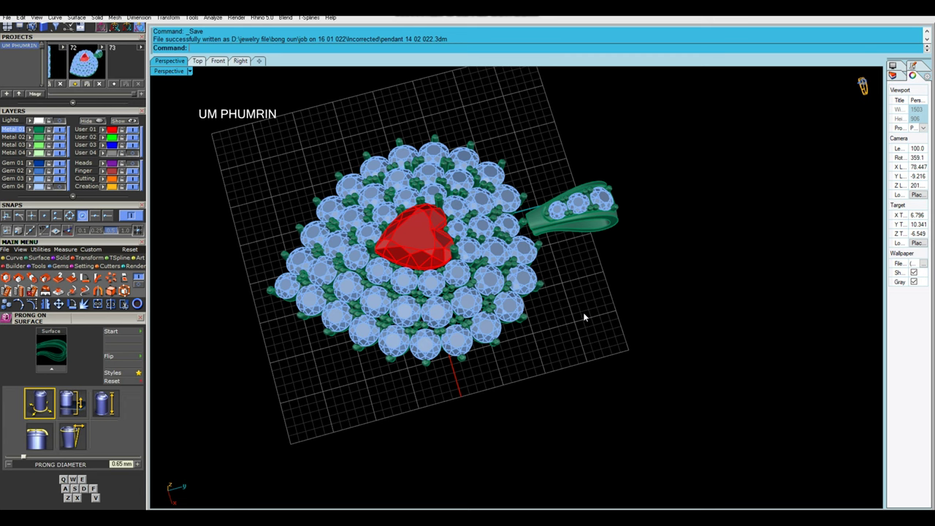
Orbit to a low side view and try Gem Profile on the heart gem, then cancel it
mouse_move(584, 317)
right_down()
mouse_move(474, 220)
mouse_move(475, 257)
right_up()
scroll(474, 220, up, 3)
click(446, 252)
key(Escape)
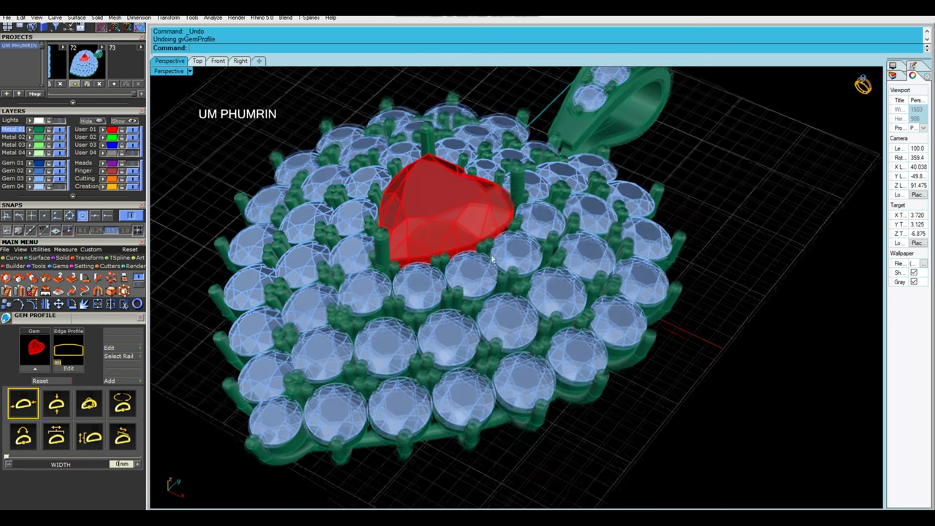
Select the heart gem and adjust a prong setting of its head in Head Builder
click(446, 234)
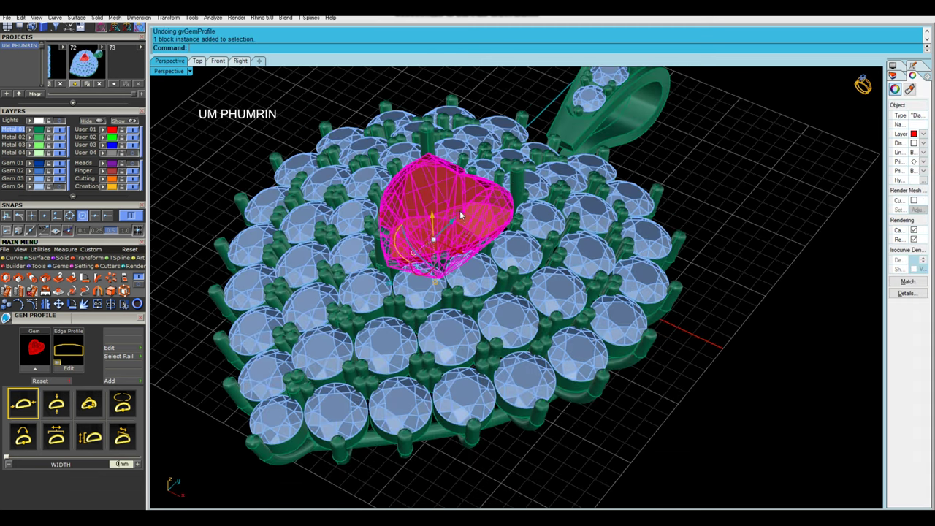
mouse_move(446, 234)
right_down()
mouse_move(550, 274)
mouse_move(532, 239)
right_up()
right_click(532, 239)
click(549, 243)
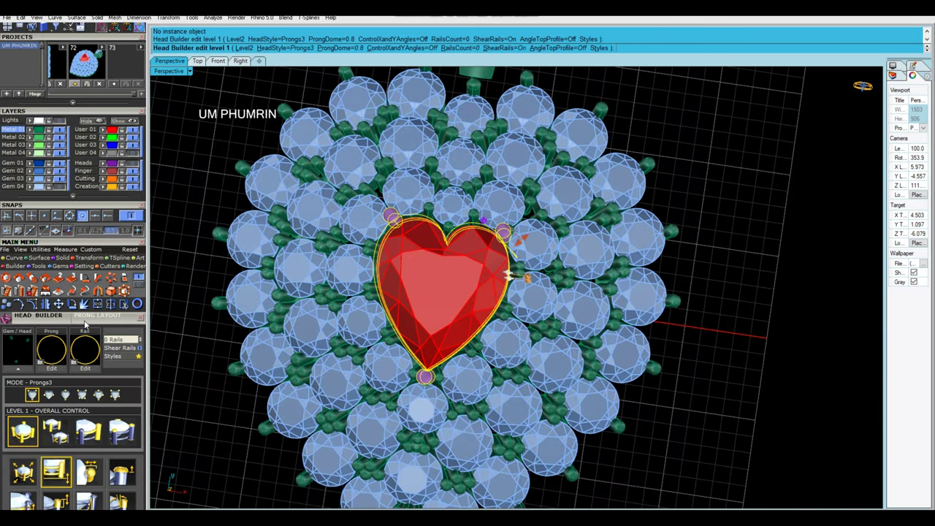
scroll(100, 207, down, 3)
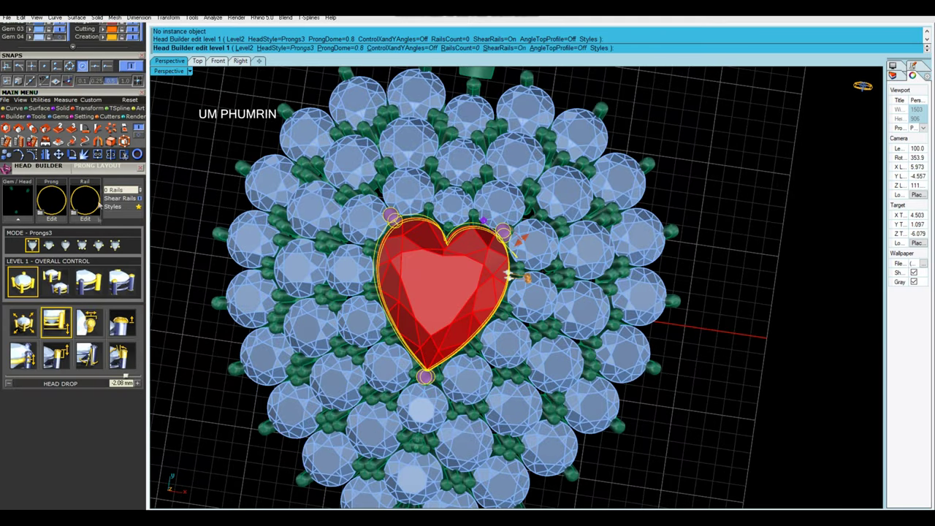
click(86, 328)
scroll(537, 241, up, 3)
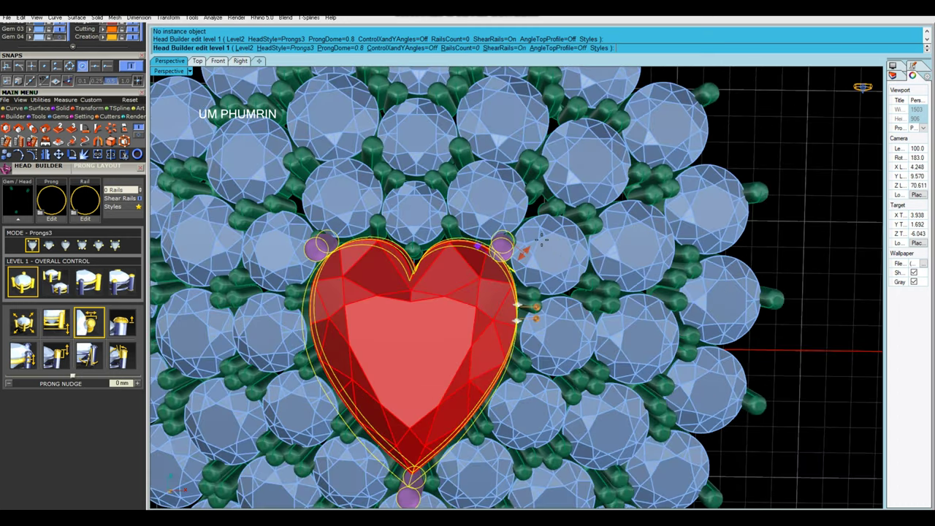
right_click(541, 259)
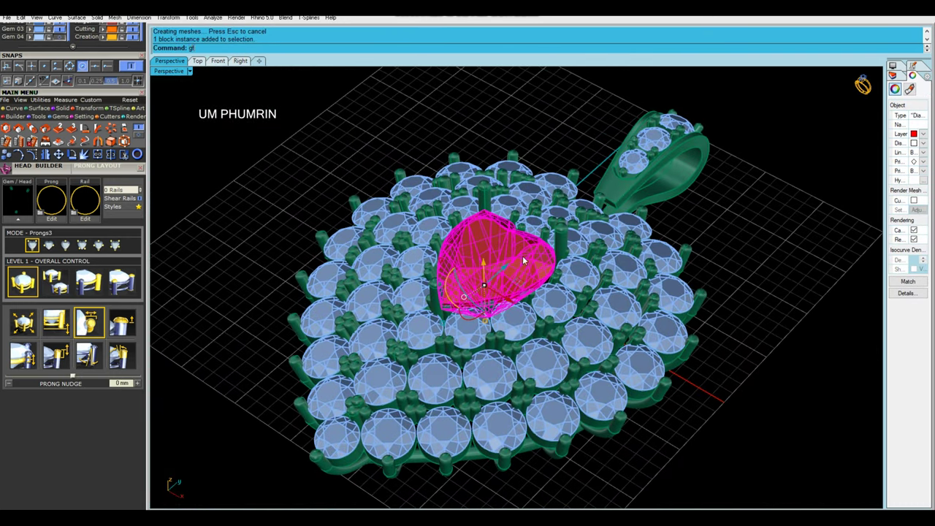
Start Gem Profile and pick the heart profile curve from the overlapping candidates
click(523, 256)
click(517, 293)
click(541, 330)
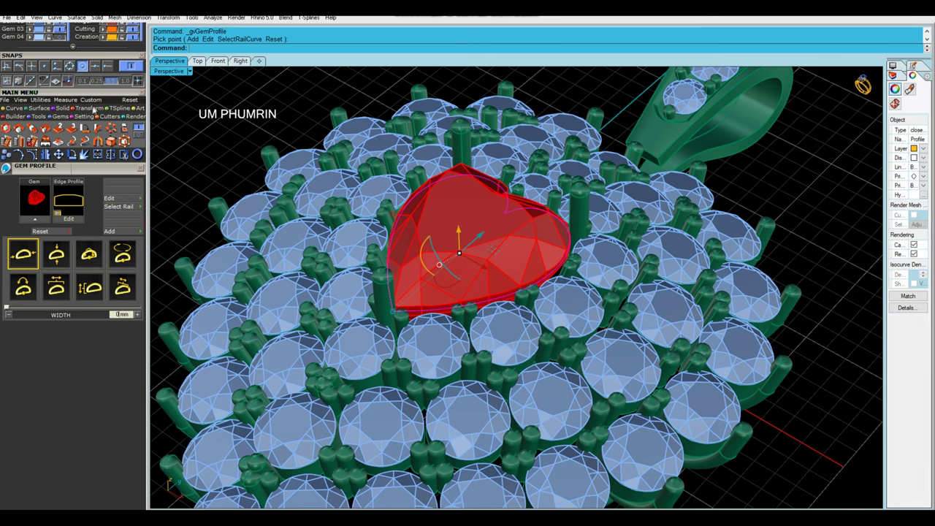
scroll(95, 110, up, 5)
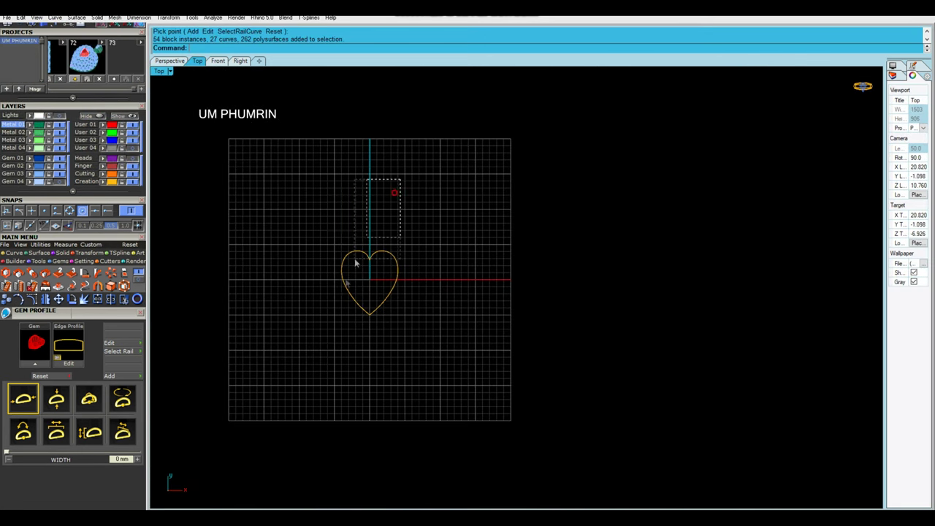
Offset the heart outline curve by 0.4 on both sides
click(356, 263)
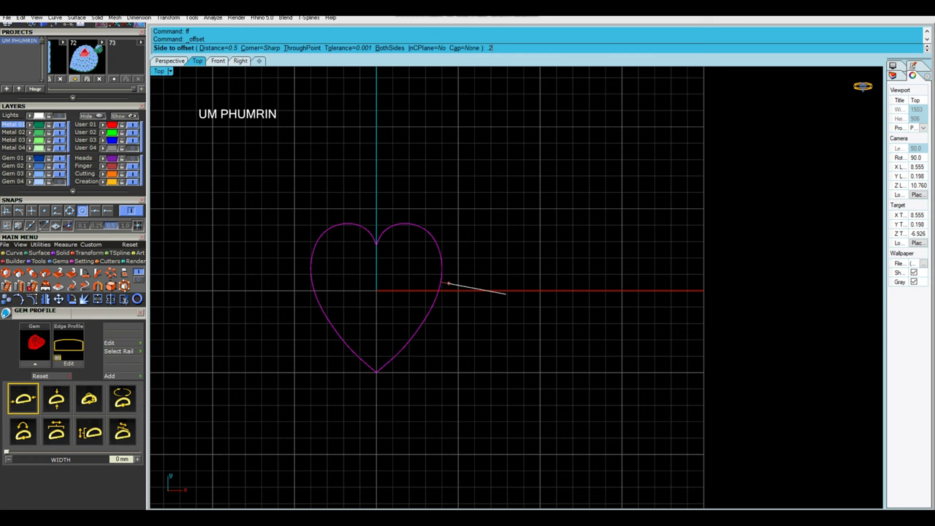
scroll(435, 289, up, 3)
text(ff)
key(Return)
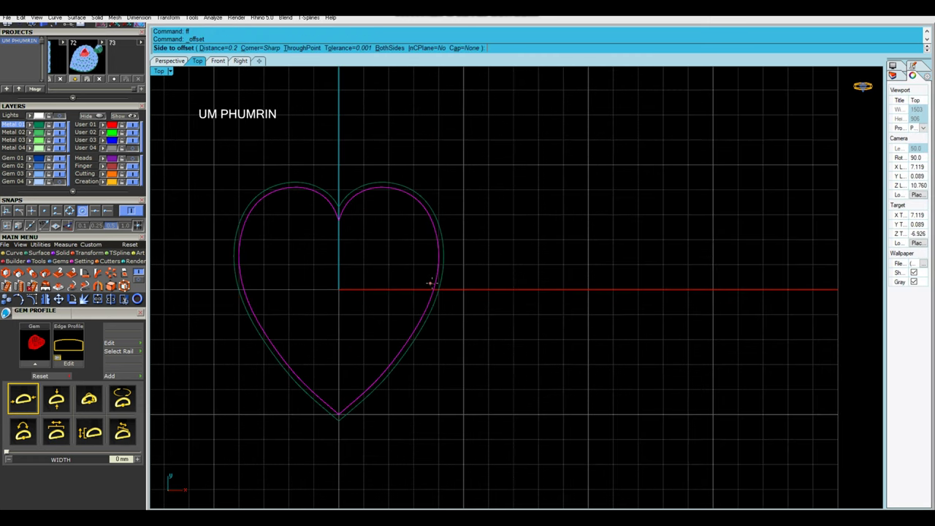
click(431, 283)
key(Return)
click(431, 289)
Delete the middle heart curve and extrude the two offset curves into a closed solid band
click(402, 277)
key(Escape)
key(Delete)
drag(548, 328, 397, 271)
click(170, 61)
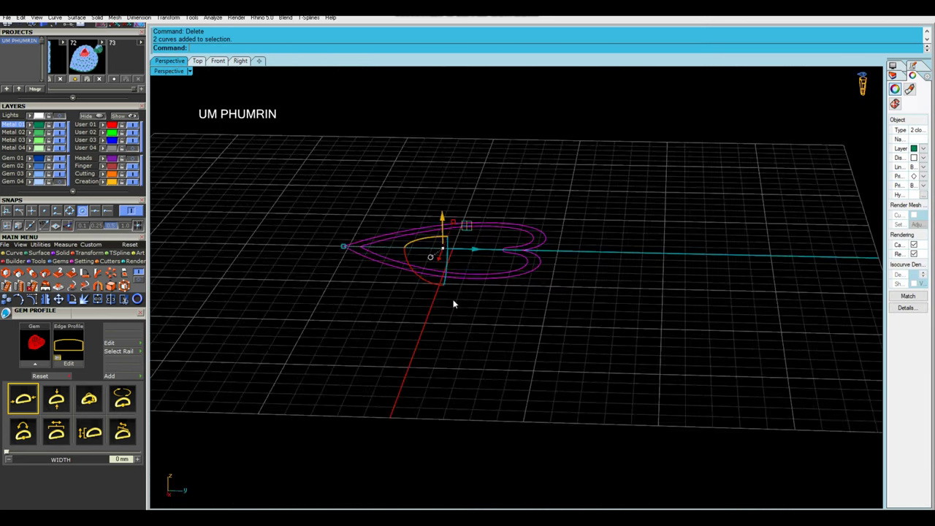
click(321, 48)
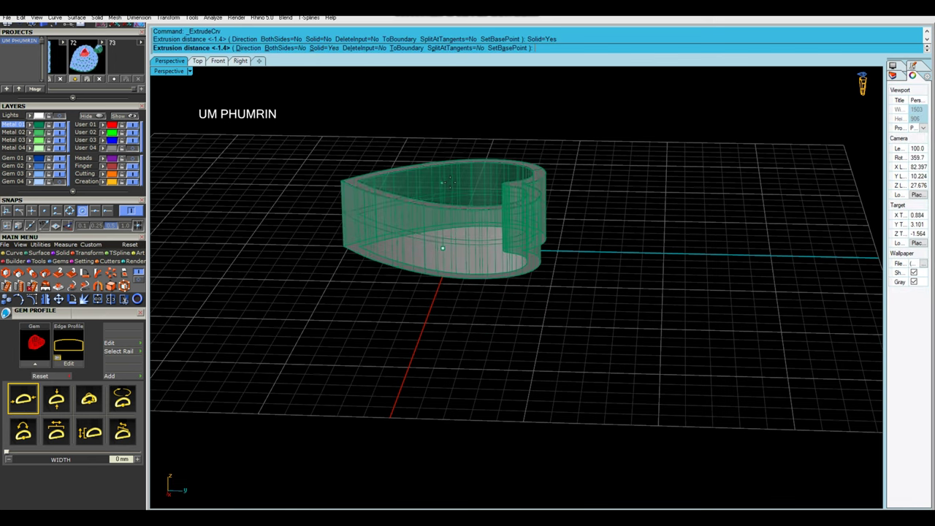
text(-1)
key(Return)
key(Return)
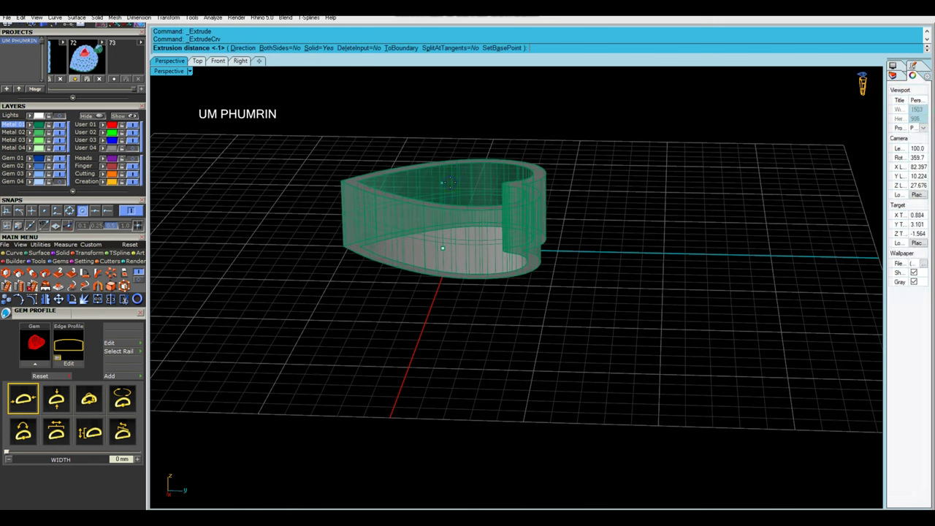
text(-1.4)
key(Return)
Select a curve on the heart band and nudge it down slightly
right_drag(451, 188, 558, 263)
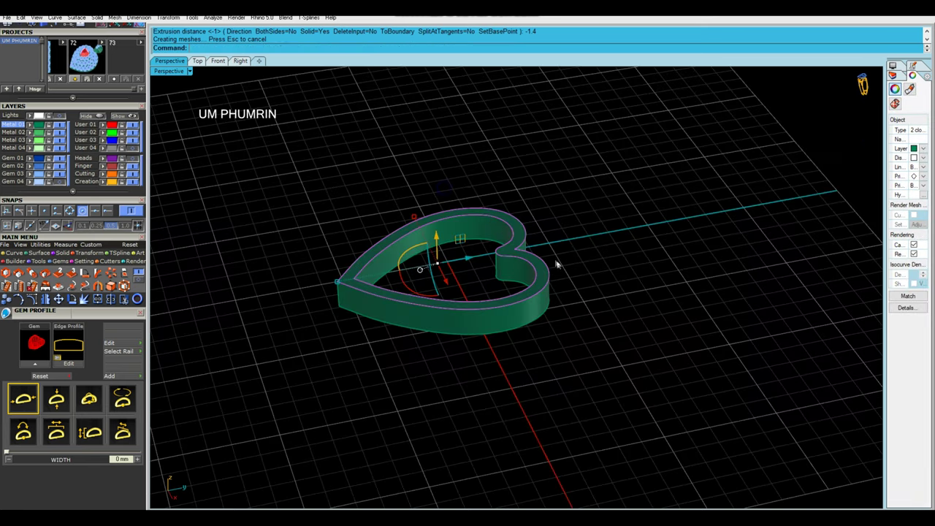
scroll(512, 285, up, 3)
scroll(491, 255, up, 3)
click(491, 255)
click(512, 275)
scroll(482, 234, down, 3)
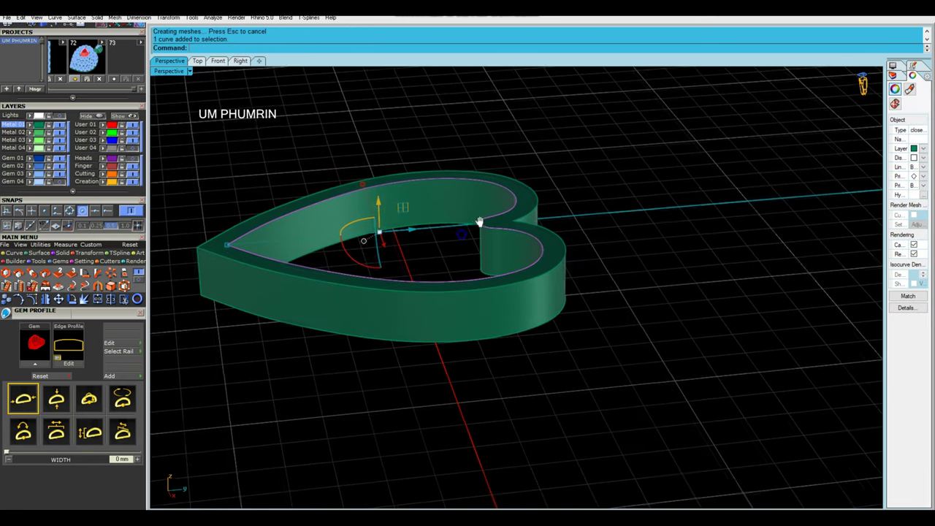
scroll(380, 204, down, 2)
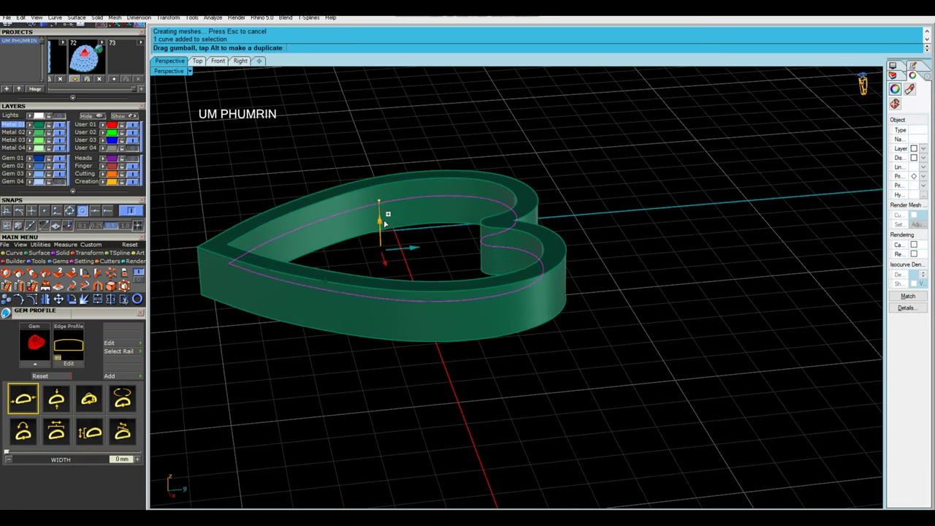
drag(385, 223, 388, 228)
Delete unwanted band curves and offset an edge curve of the heart band
right_drag(388, 231, 493, 237)
click(493, 237)
click(519, 261)
key(Delete)
click(538, 233)
click(567, 256)
right_drag(566, 255, 519, 217)
text(ff)
key(Return)
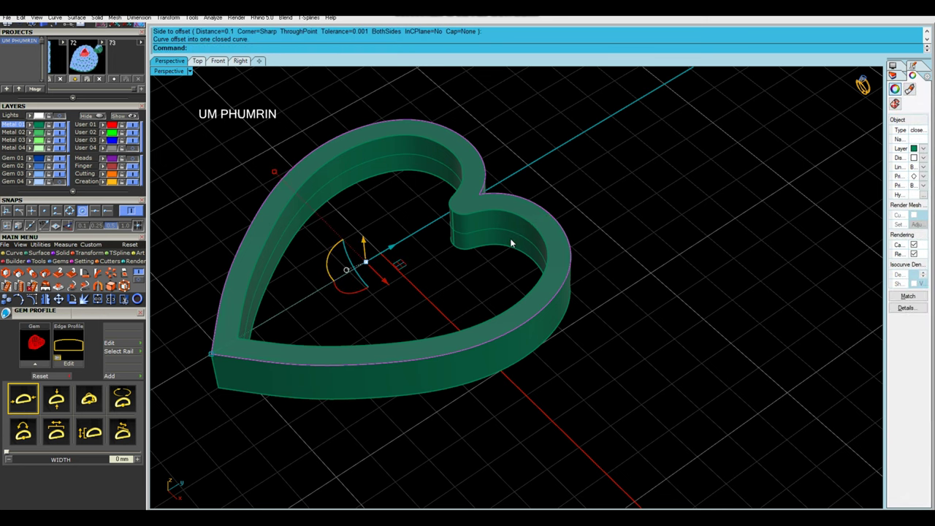
key(Delete)
Offset another band curve so it passes through the heart's top notch
click(506, 197)
click(541, 220)
mouse_move(541, 219)
right_down()
mouse_move(453, 177)
mouse_move(365, 173)
right_up()
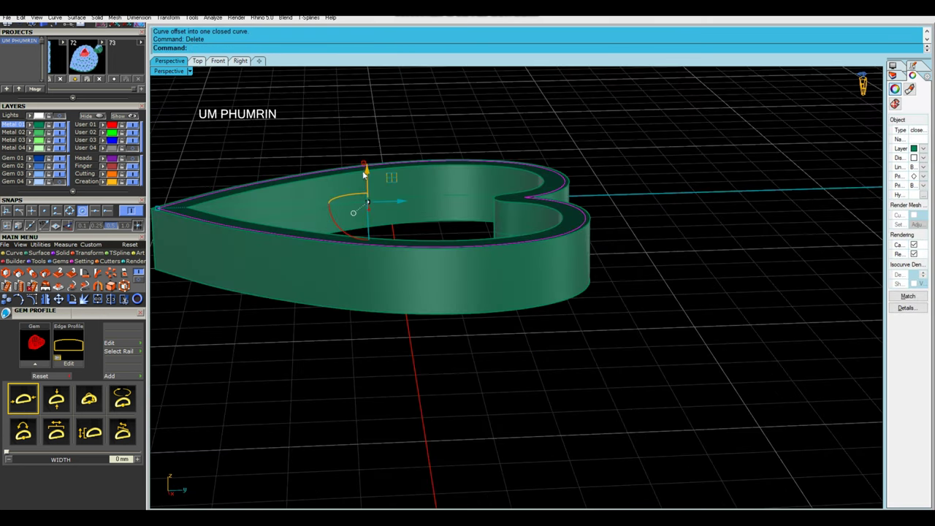
right_drag(471, 196, 508, 229)
click(508, 230)
click(570, 252)
key(ctrl+F1)
scroll(434, 272, up, 3)
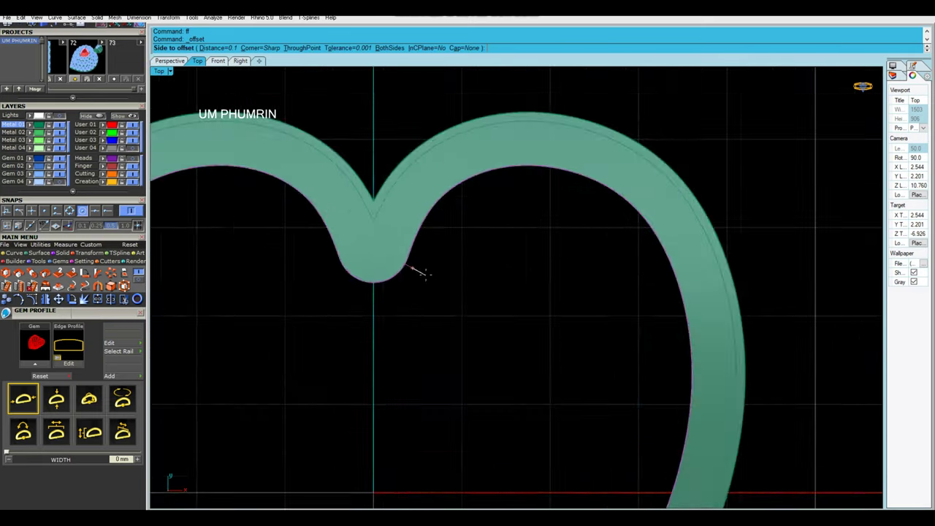
scroll(420, 267, up, 3)
click(429, 180)
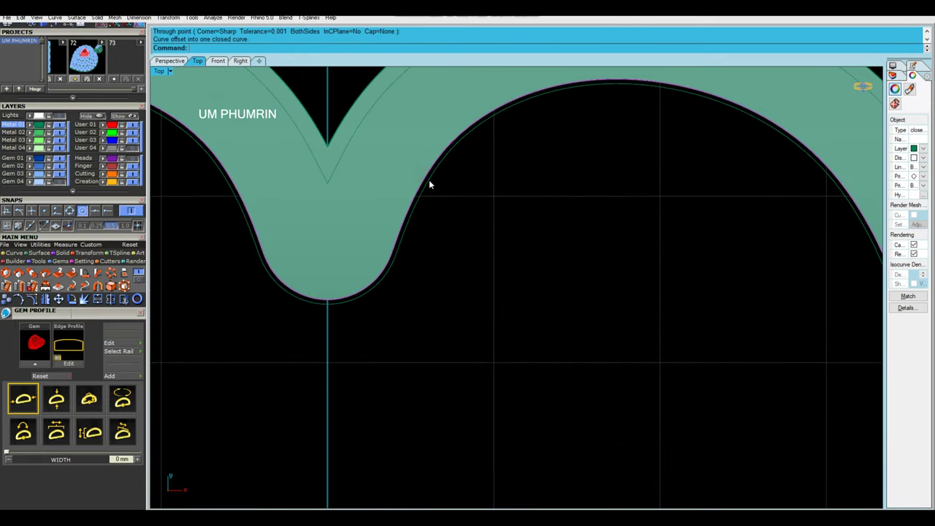
scroll(429, 219, down, 3)
Loft between the heart curves, then undo the twisted loft surface
key(ctrl+F4)
key(Return)
key(Return)
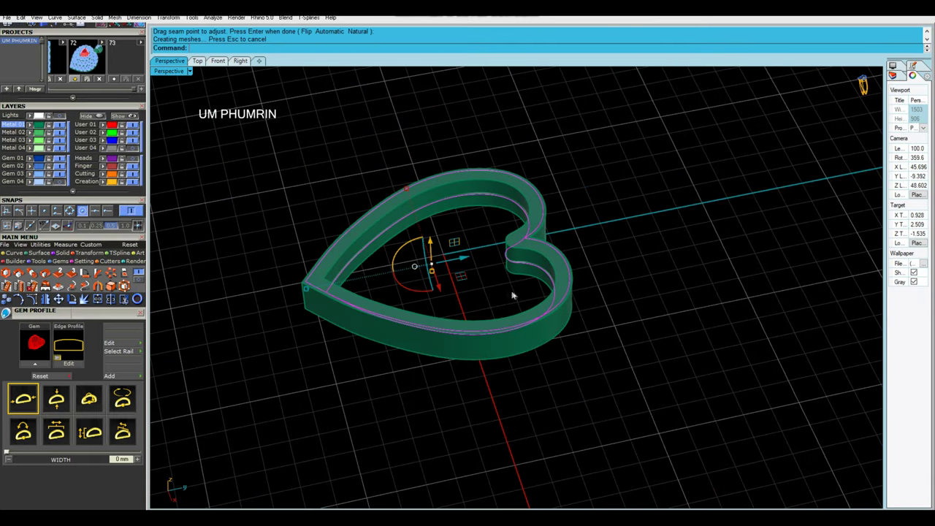
scroll(516, 302, up, 2)
scroll(519, 293, up, 3)
scroll(525, 271, up, 3)
key(ctrl+z)
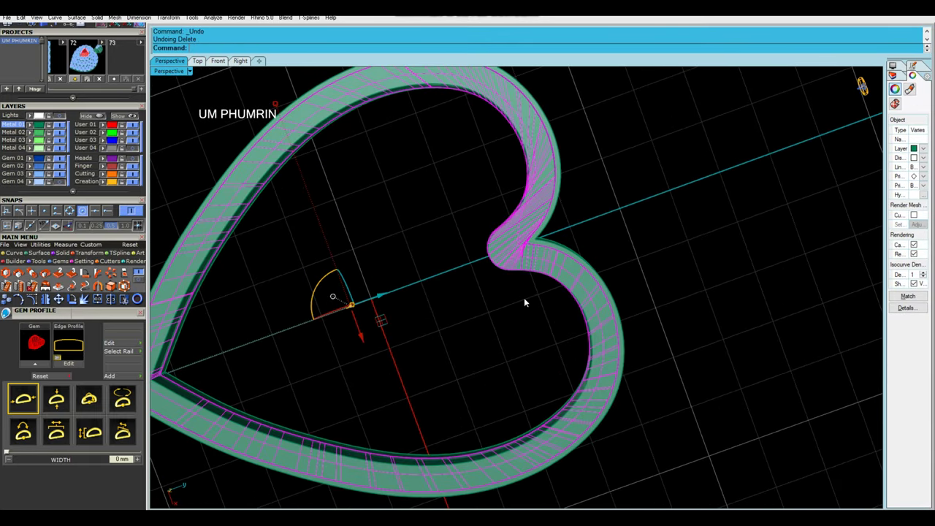
Hide the band and Sweep2 along the two heart curves, flipping the new surface
click(86, 115)
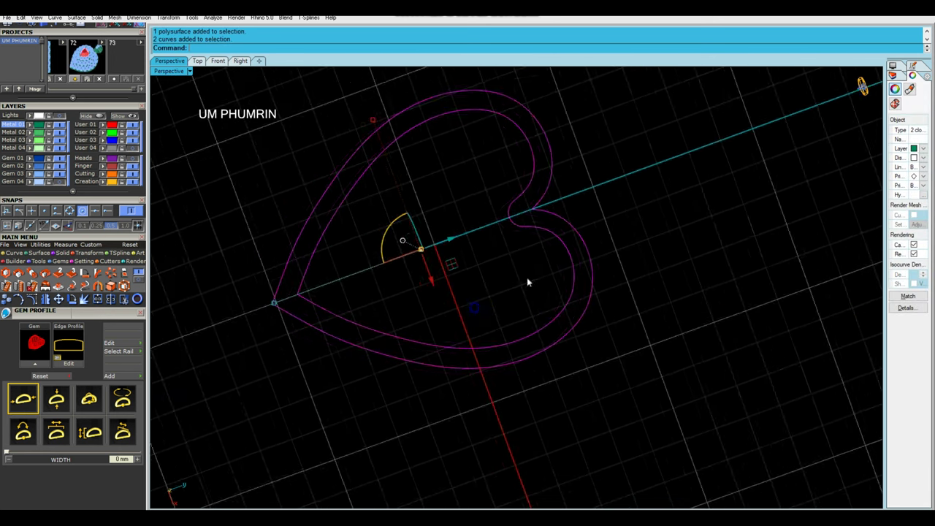
shift+right_drag(429, 292, 428, 212)
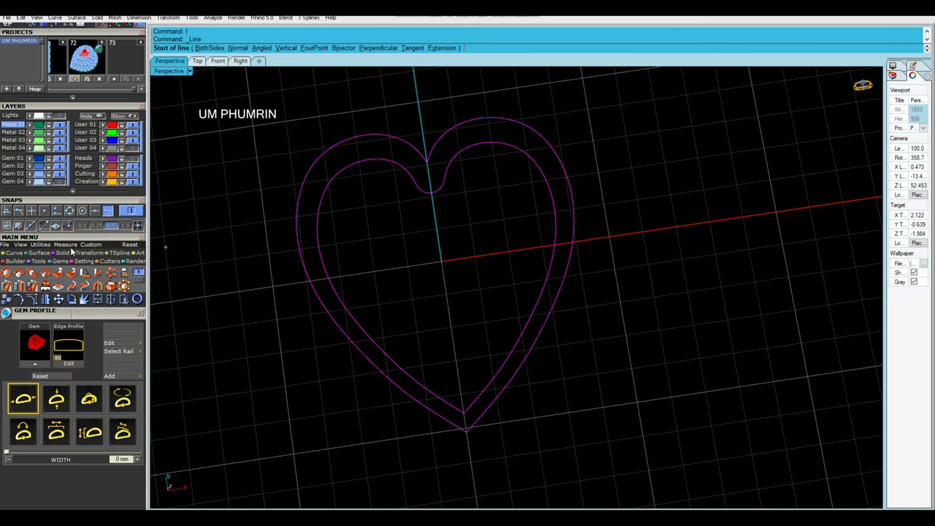
click(465, 436)
mouse_move(507, 324)
right_down()
mouse_move(434, 307)
mouse_move(400, 250)
mouse_move(465, 323)
mouse_move(422, 239)
right_up()
key(Return)
key(Delete)
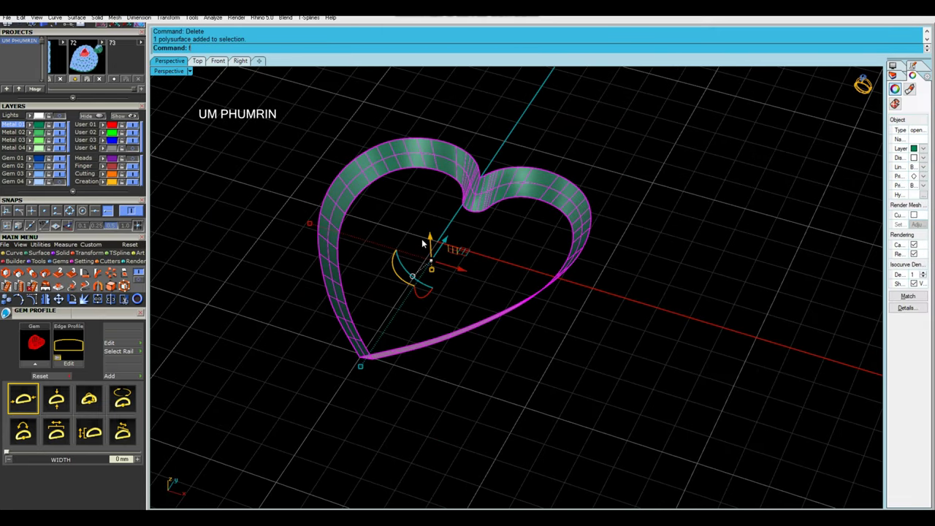
key(Escape)
Show the hidden gems again, select the heart band polysurface and hide the gems
key(ctrl+alt+h)
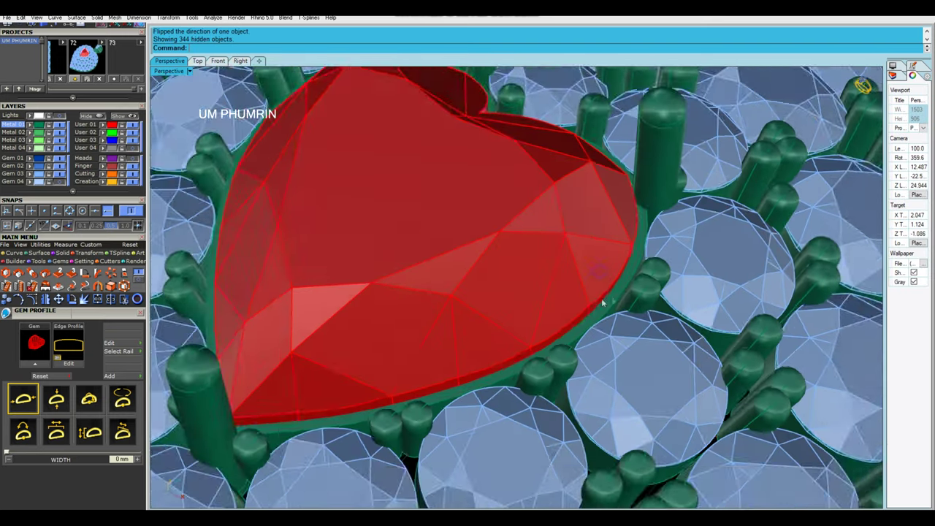
scroll(603, 302, up, 3)
click(596, 305)
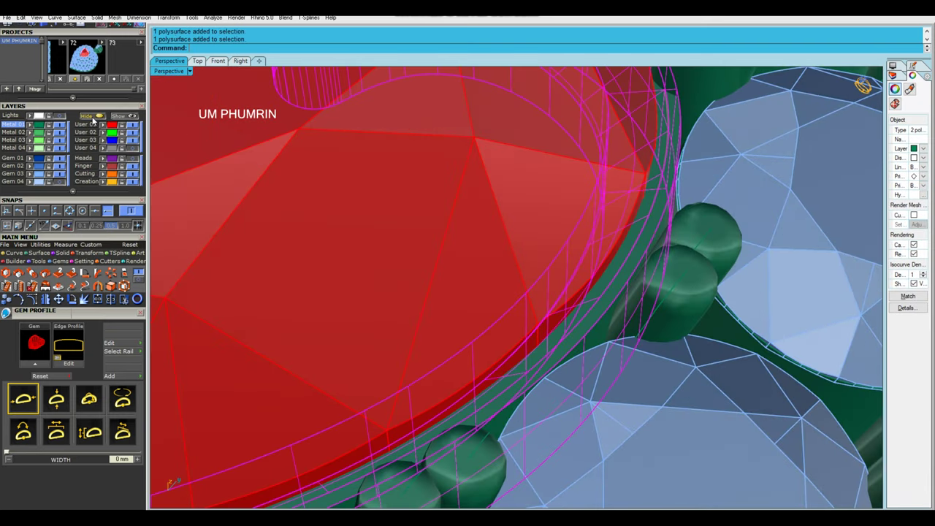
click(93, 119)
scroll(585, 242, down, 5)
scroll(568, 227, down, 5)
scroll(524, 190, up, 3)
BooleanDifference (bd) a solid out of the heart band to cut the bezel
text(bd)
key(Return)
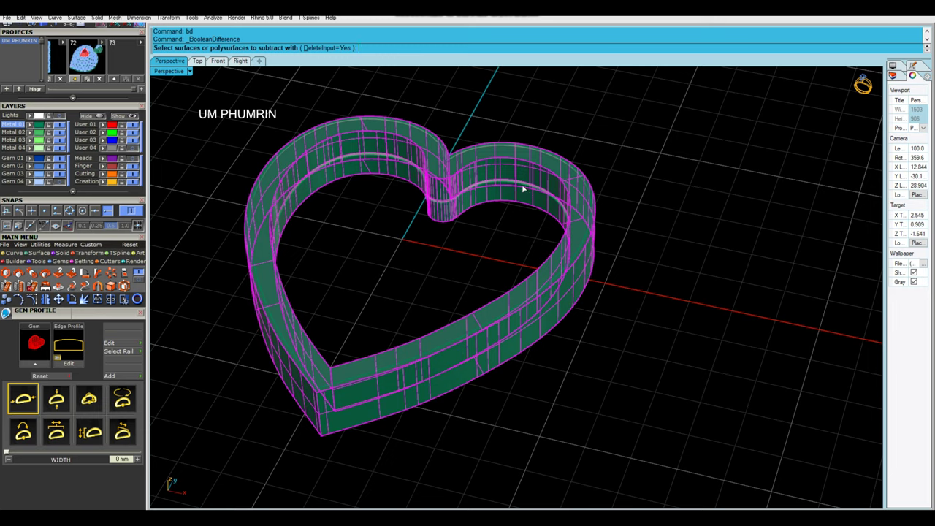
click(523, 190)
key(Return)
scroll(622, 432, down, 3)
right_drag(622, 431, 912, 270)
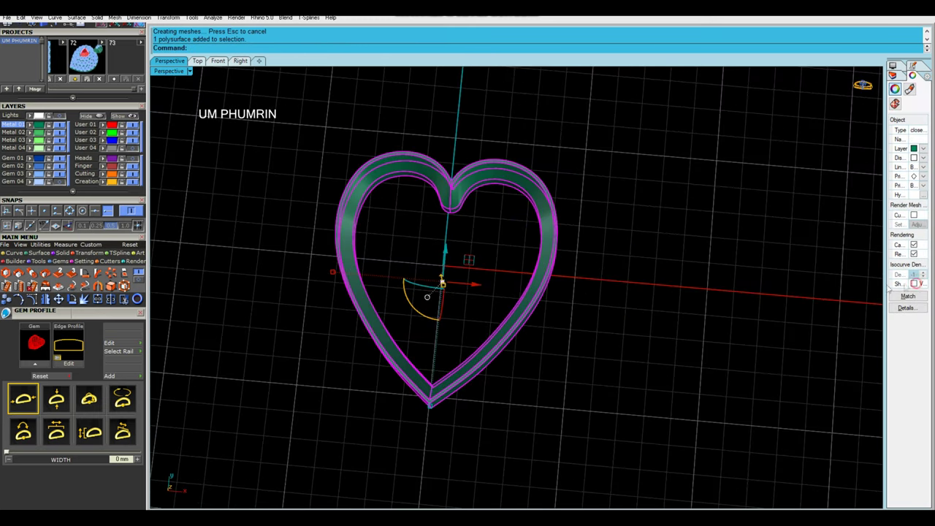
Restore the hidden gem settings and review the new bezel around the red heart
click(124, 115)
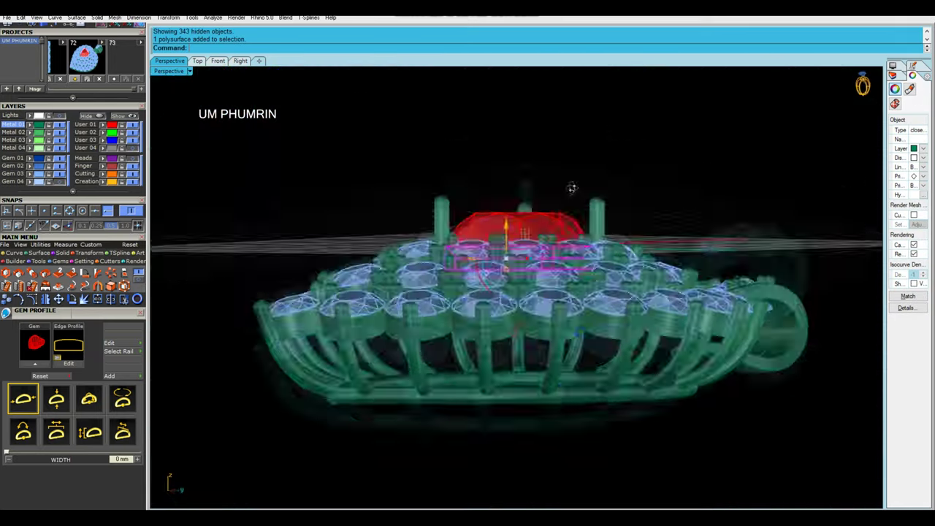
right_drag(573, 188, 572, 307)
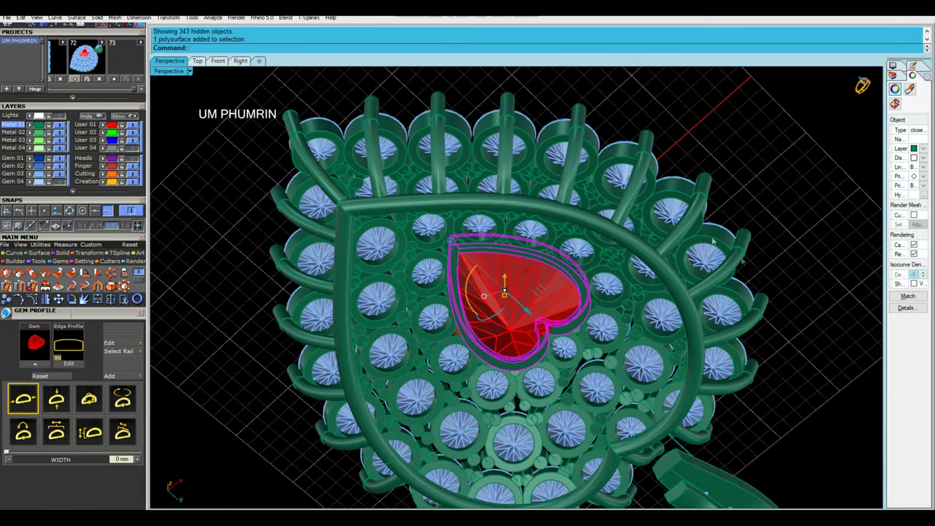
key(Escape)
mouse_move(511, 329)
right_down()
mouse_move(486, 277)
mouse_move(651, 251)
mouse_move(561, 248)
mouse_move(563, 182)
mouse_move(468, 220)
right_up()
click(198, 61)
Draw a small circle above the bail in the Top view
scroll(460, 253, down, 2)
scroll(461, 252, up, 5)
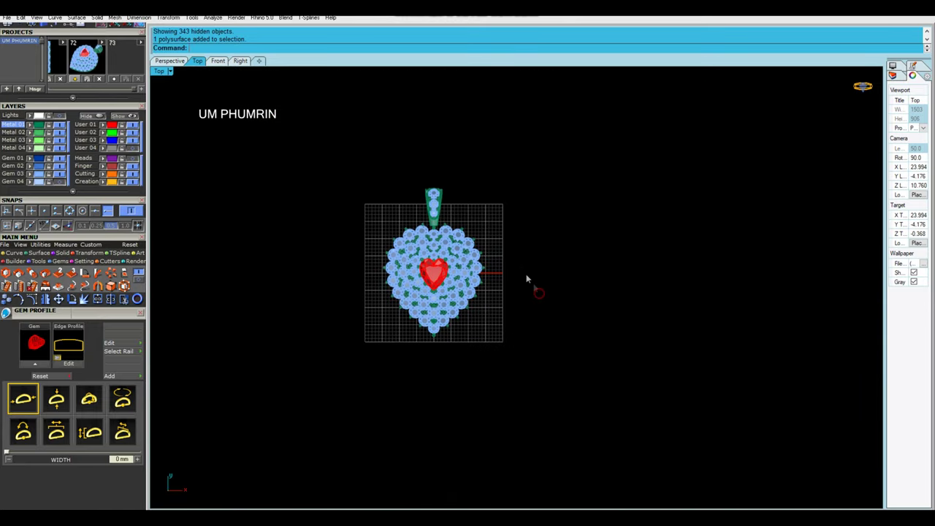
scroll(469, 199, up, 2)
click(468, 223)
scroll(467, 223, up, 3)
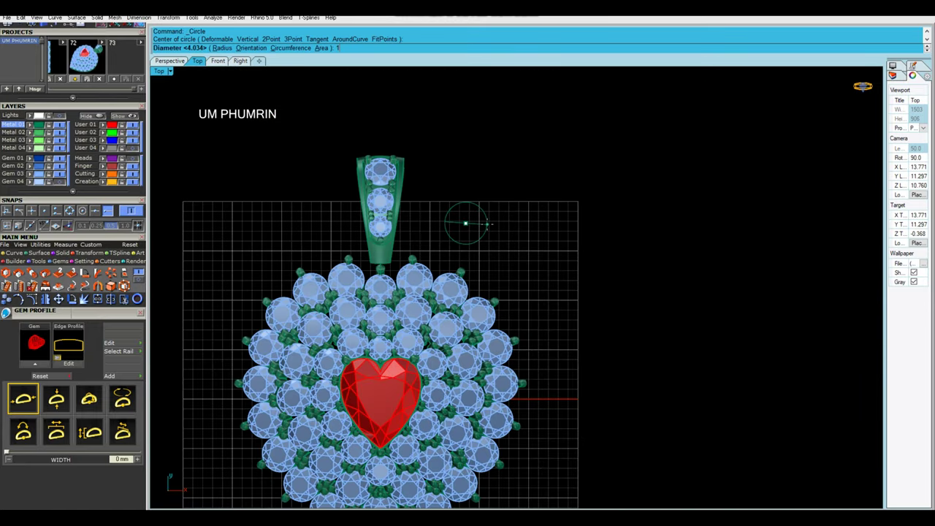
scroll(487, 229, up, 2)
click(460, 222)
scroll(468, 241, up, 2)
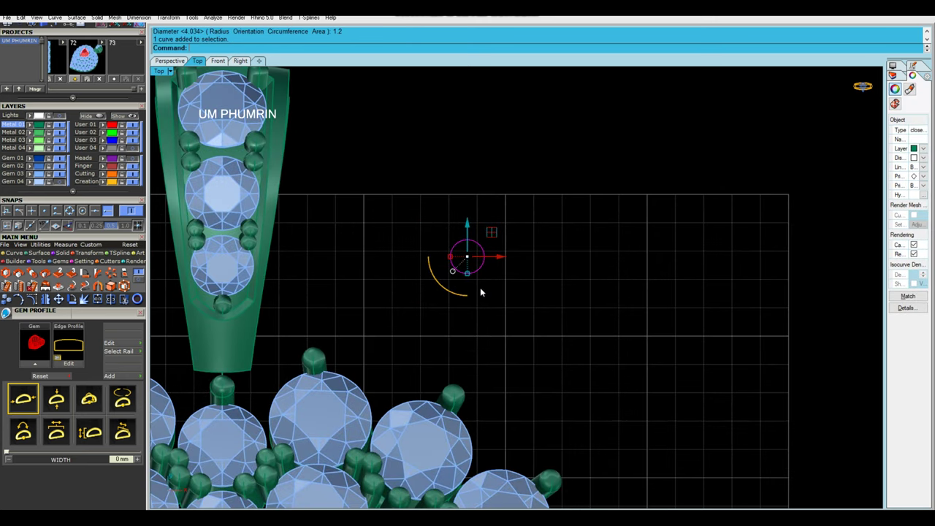
Offset the circle, tween a middle circle between them, and Pipe it into a ring
click(523, 284)
drag(563, 309, 483, 263)
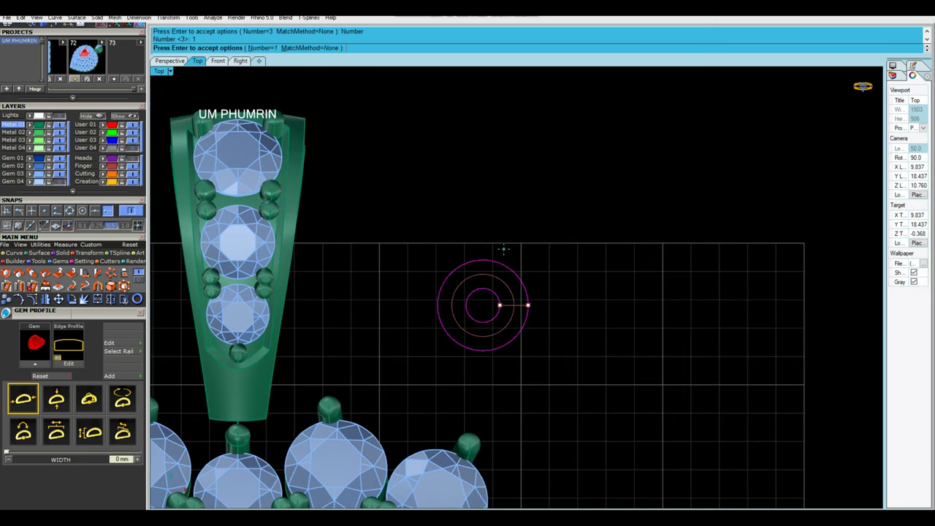
key(Return)
text(ipe)
key(Return)
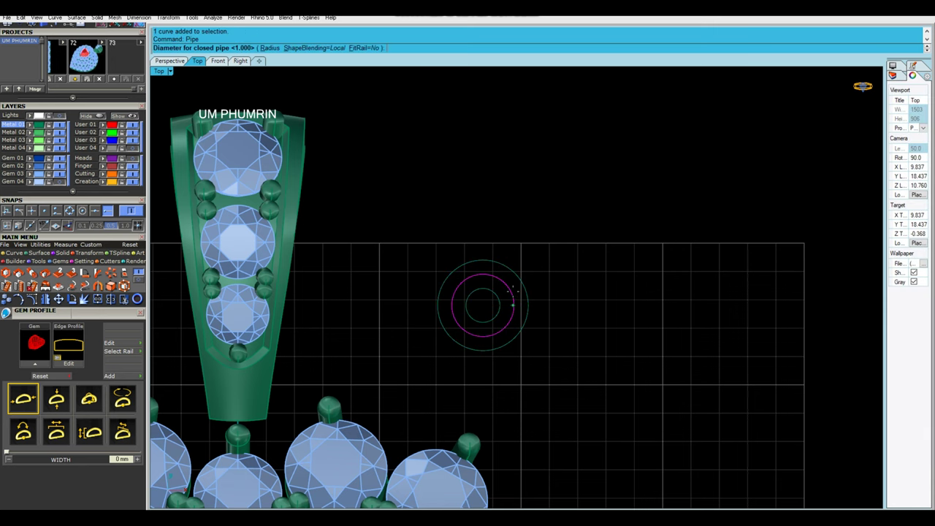
key(Return)
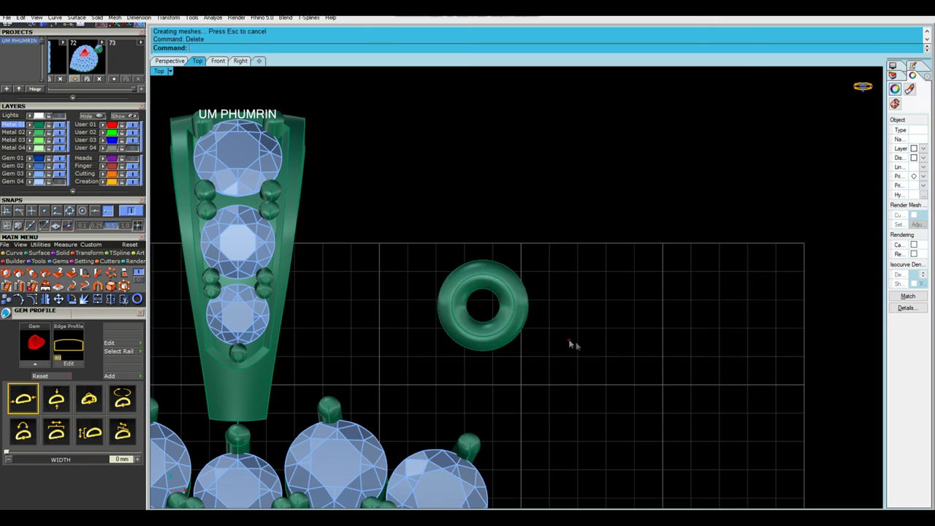
Centre the new ring over the heart with Utilities > Center Objects
click(504, 322)
scroll(505, 322, up, 3)
scroll(511, 219, down, 3)
scroll(512, 204, down, 3)
click(44, 246)
click(136, 274)
click(481, 330)
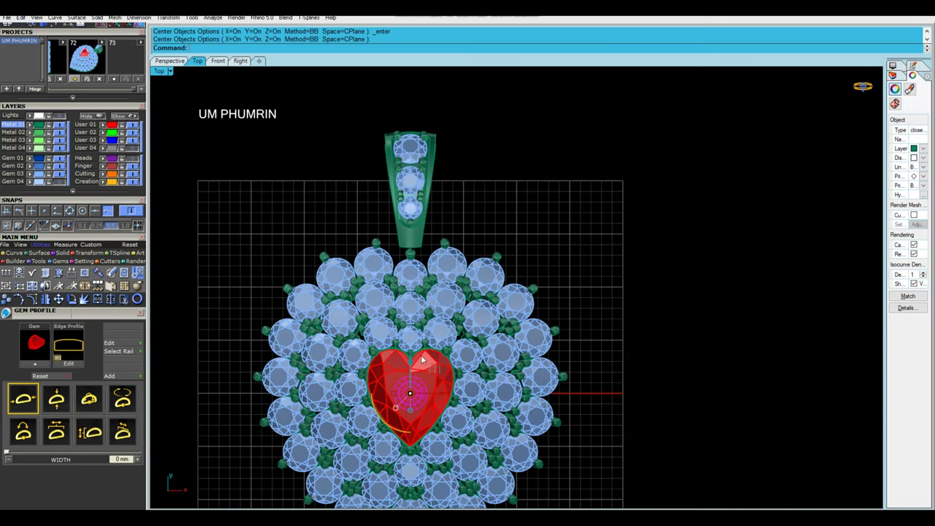
Move the torus ring up to the bail and lower it into place with the gumball
scroll(381, 250, up, 3)
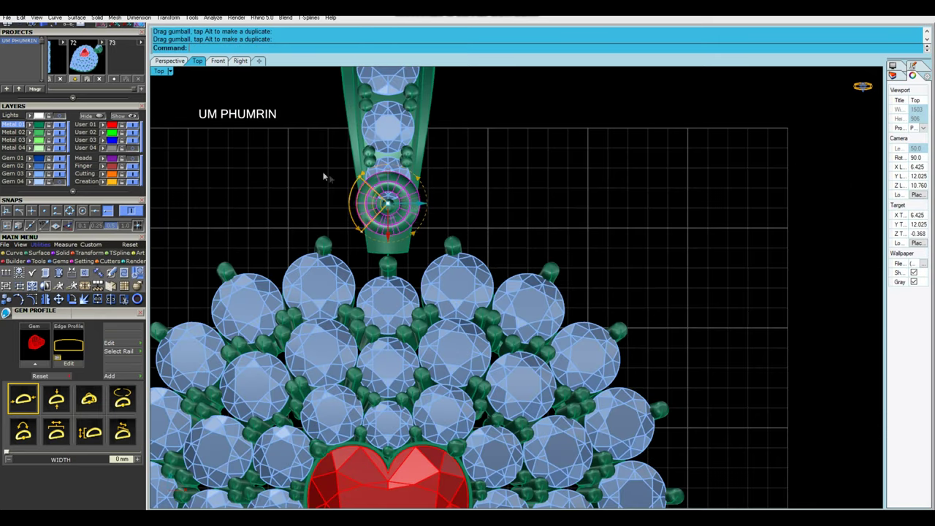
drag(387, 203, 388, 266)
click(170, 61)
right_drag(439, 220, 453, 146)
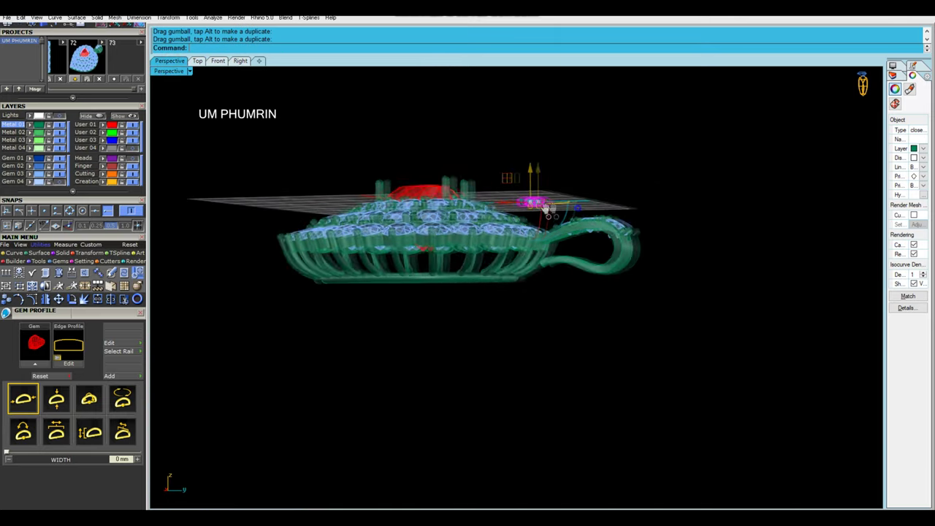
key(ctrl+shift+e)
scroll(485, 253, down, 3)
drag(478, 150, 478, 369)
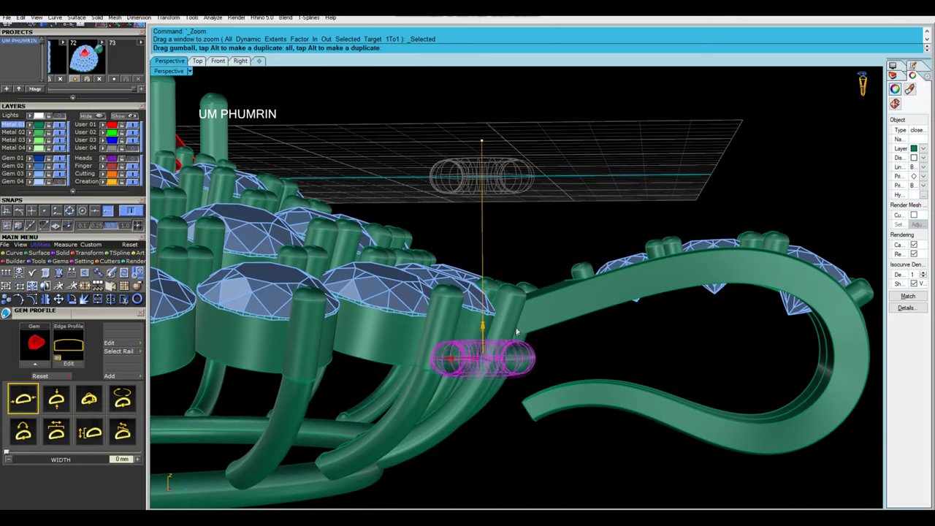
Check the ring from several angles, zoom to fit the whole pendant, and save
right_drag(479, 369, 497, 288)
scroll(511, 317, down, 5)
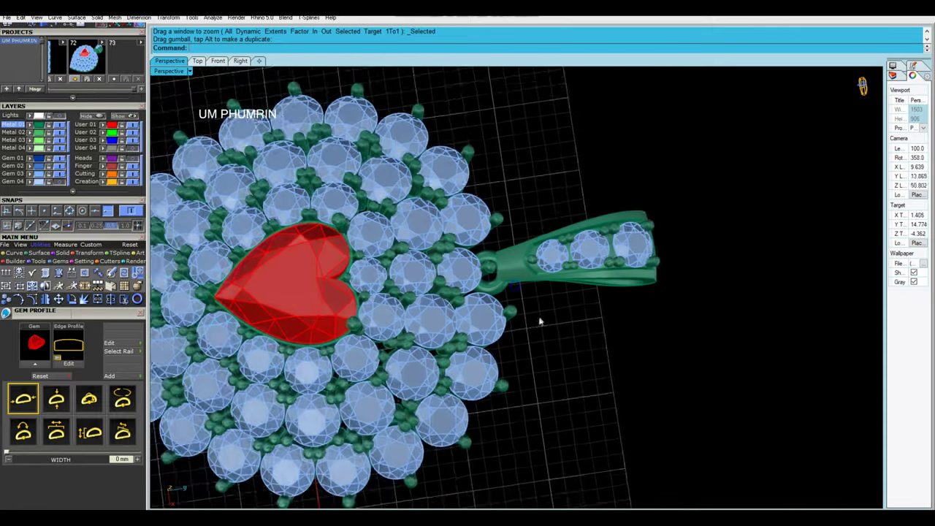
mouse_move(564, 309)
right_down()
mouse_move(599, 265)
mouse_move(562, 277)
right_up()
scroll(387, 183, up, 3)
right_drag(382, 152, 174, 85)
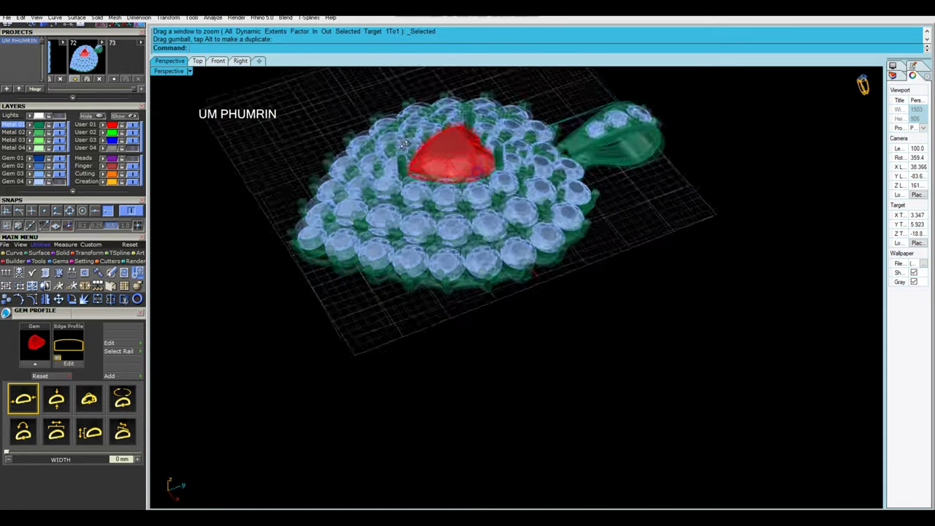
key(ctrl+a)
key(ctrl+alt+e)
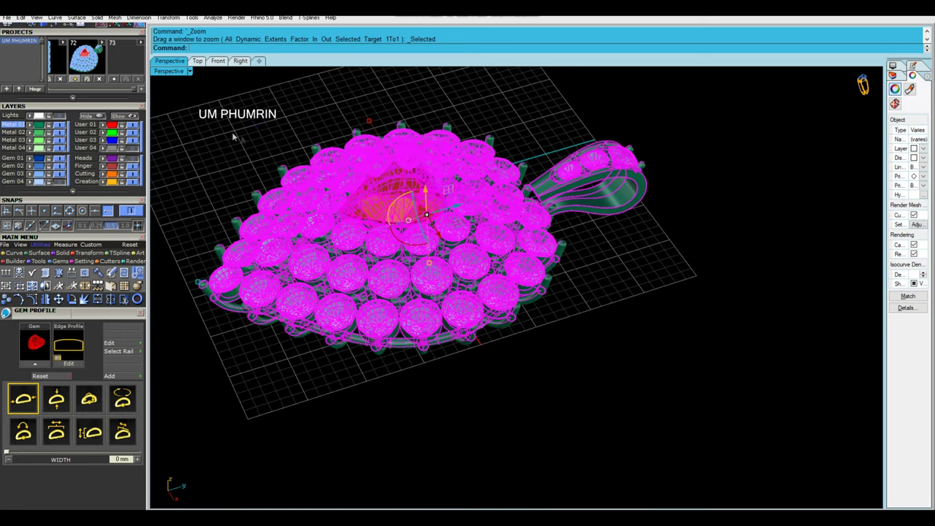
key(Escape)
key(ctrl+s)
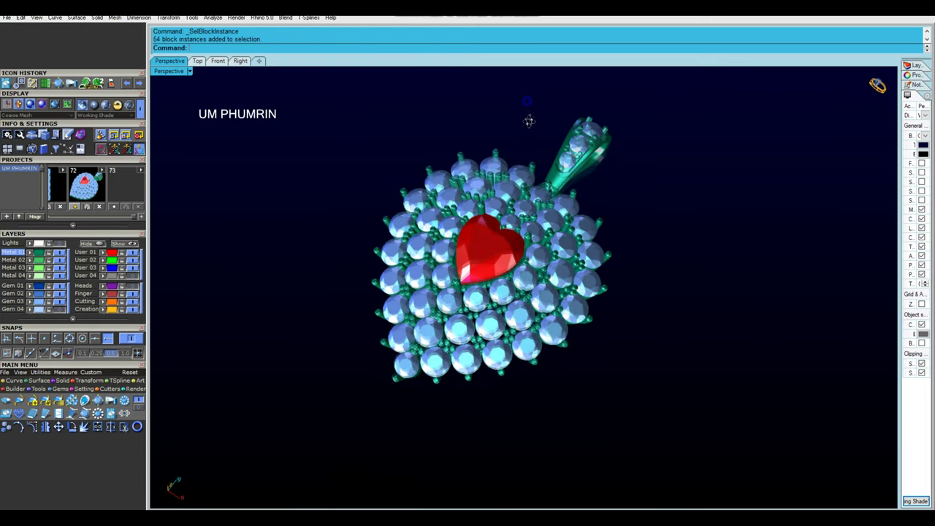
Orbit around the rendered pendant and tilt the view to face the red heart gem
mouse_move(528, 119)
right_down()
mouse_move(640, 246)
mouse_move(715, 212)
mouse_move(752, 171)
mouse_move(755, 229)
mouse_move(688, 256)
mouse_move(664, 328)
mouse_move(555, 336)
mouse_move(548, 315)
mouse_move(635, 424)
mouse_move(572, 412)
mouse_move(624, 375)
mouse_move(657, 408)
mouse_move(663, 375)
mouse_move(659, 402)
mouse_move(387, 338)
mouse_move(381, 307)
mouse_move(385, 326)
mouse_move(544, 361)
right_up()
mouse_move(489, 310)
right_down()
mouse_move(606, 356)
mouse_move(664, 405)
mouse_move(672, 380)
mouse_move(730, 345)
right_up()
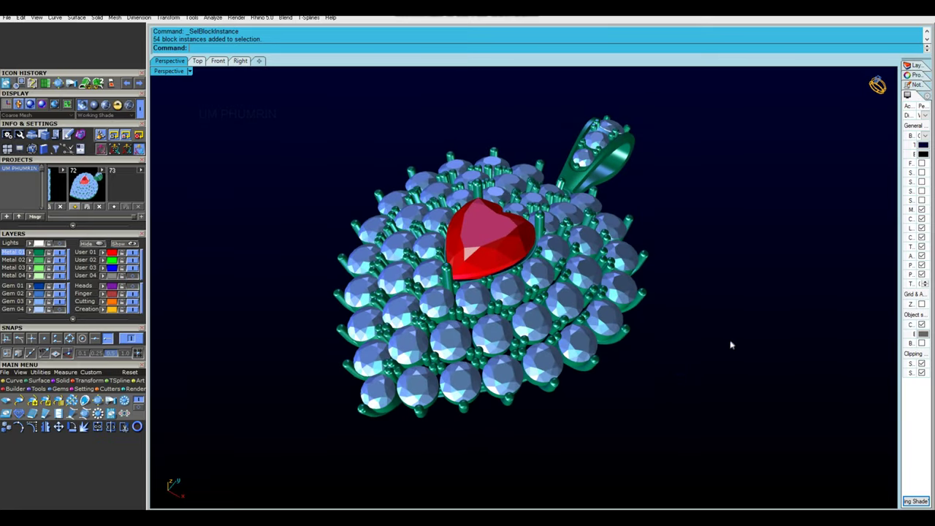